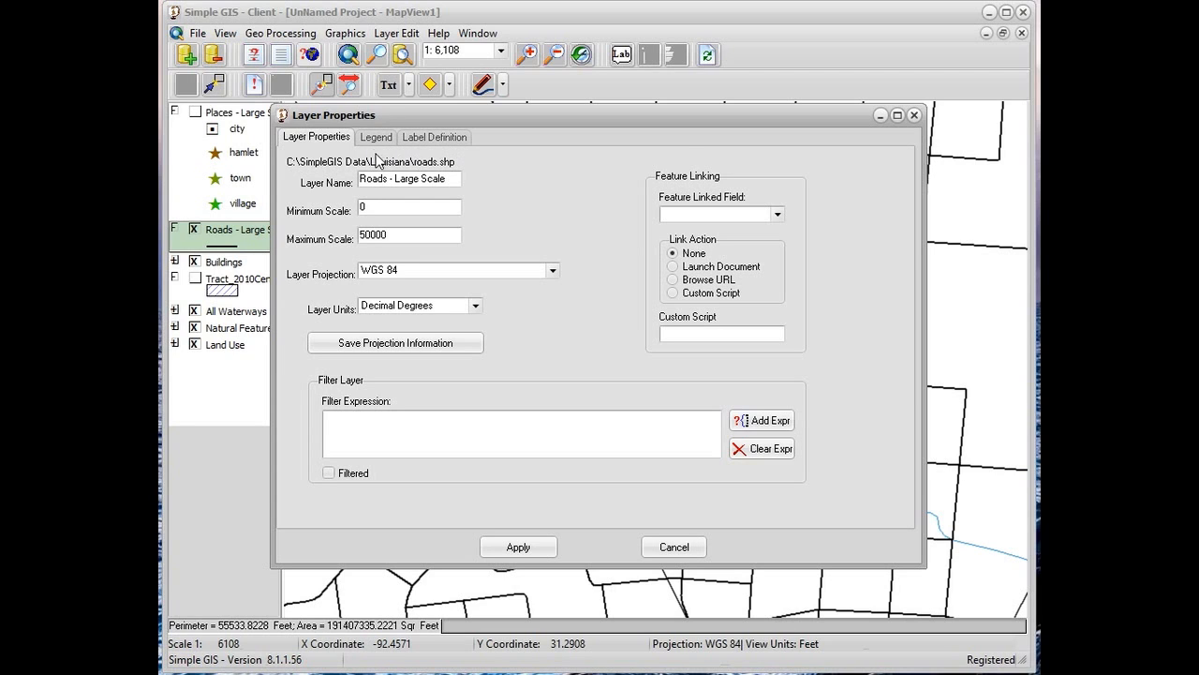
Give the roads layer's simple legend the grey line symbol with a black dash-dot centre and apply it to the map
{"action": "left_click", "coordinate": [377, 138]}
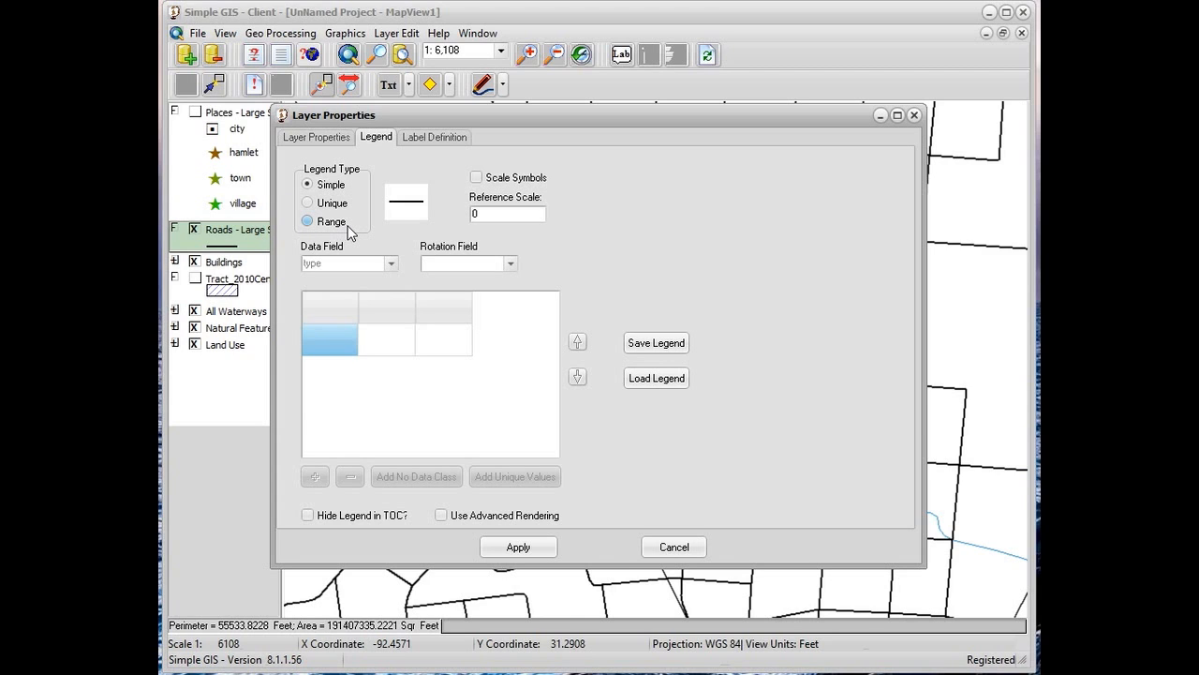
{"action": "left_click", "coordinate": [409, 210]}
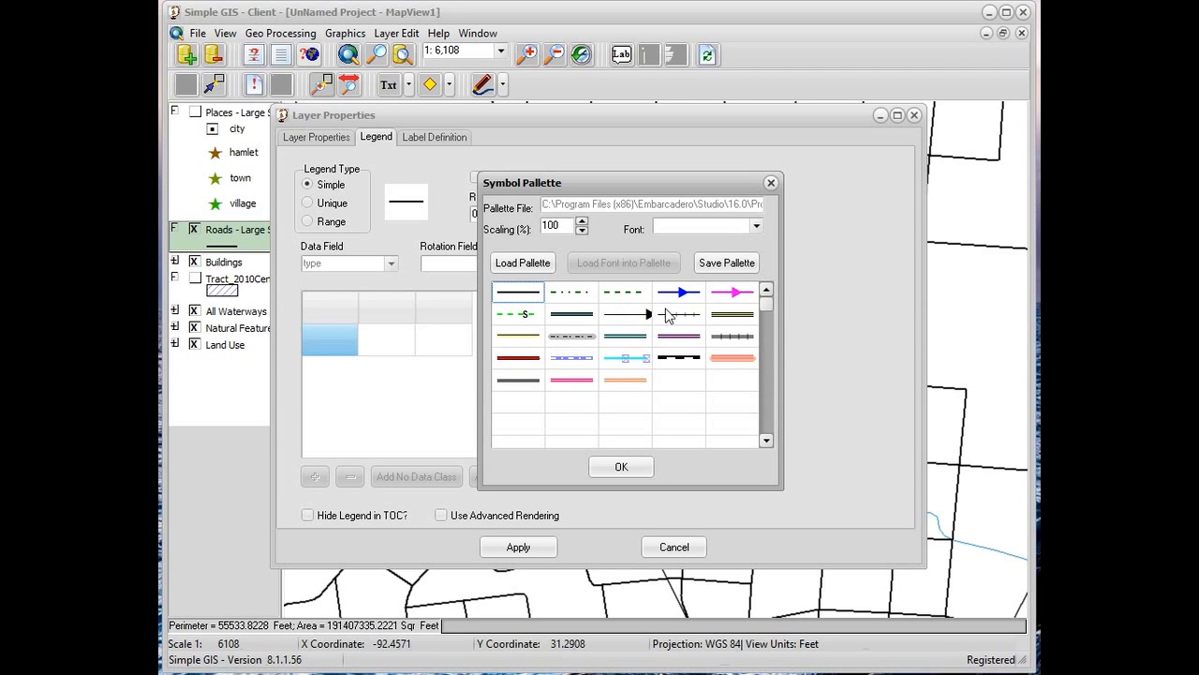
{"action": "left_click", "coordinate": [590, 342]}
{"action": "left_click", "coordinate": [621, 468]}
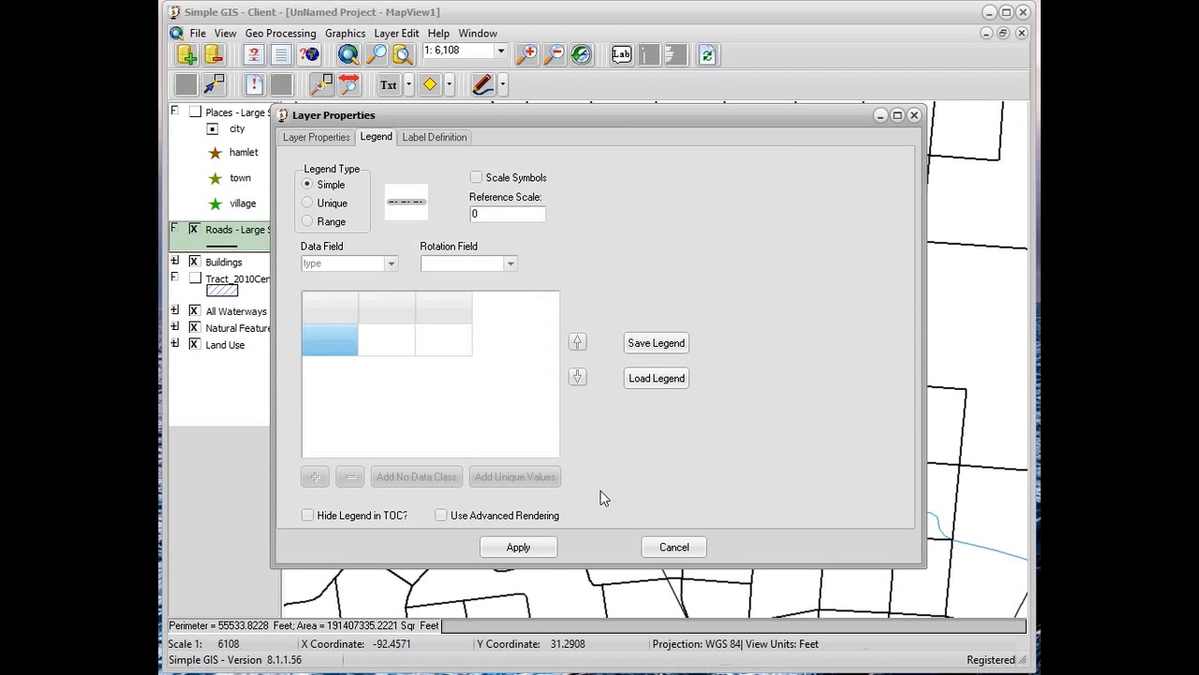
{"action": "left_click", "coordinate": [520, 549]}
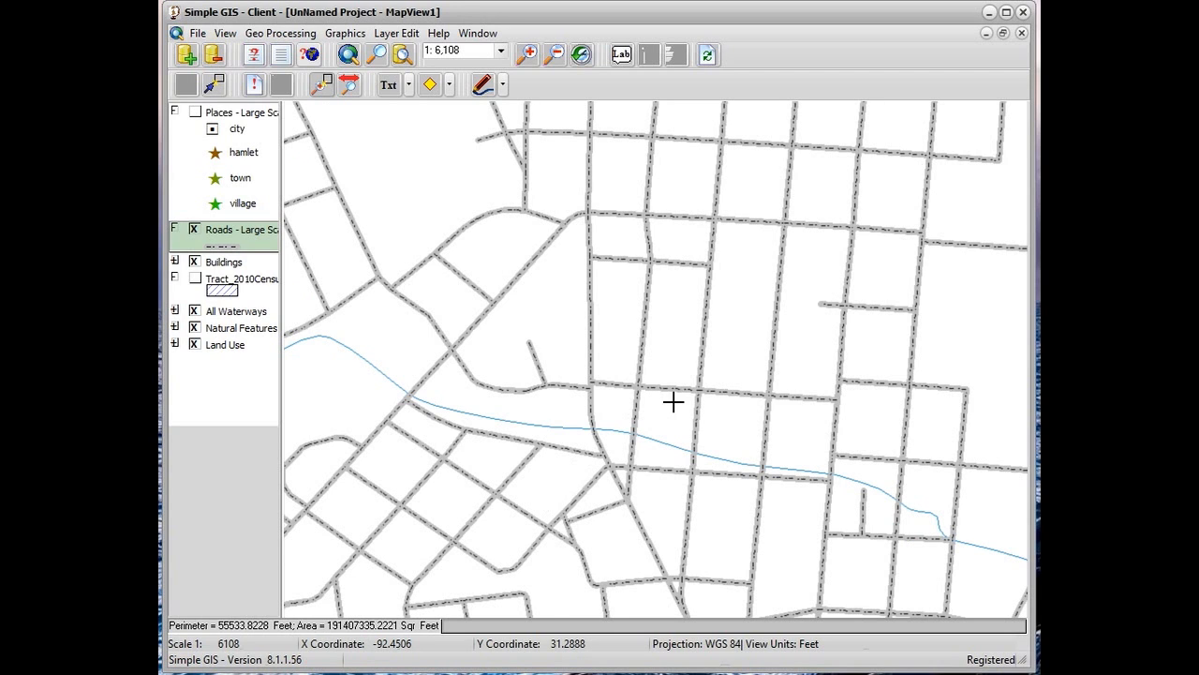
Switch the roads layer's legend to unique values based on the type field
{"action": "double_click", "coordinate": [243, 236]}
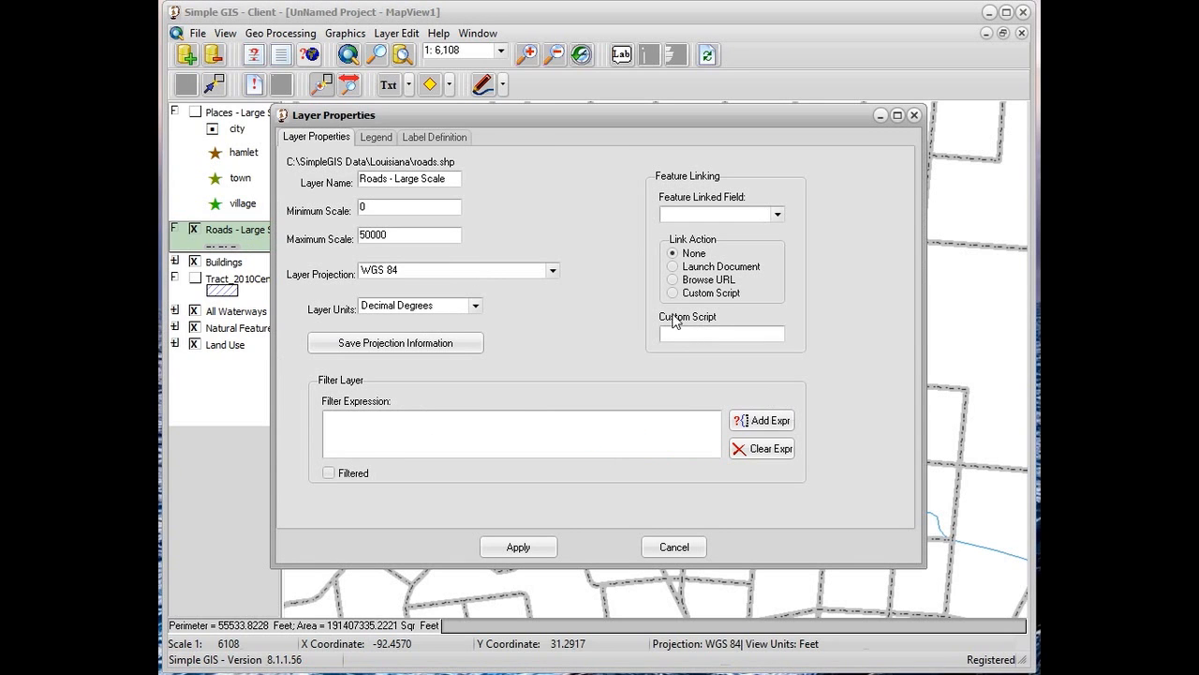
{"action": "left_click", "coordinate": [384, 141]}
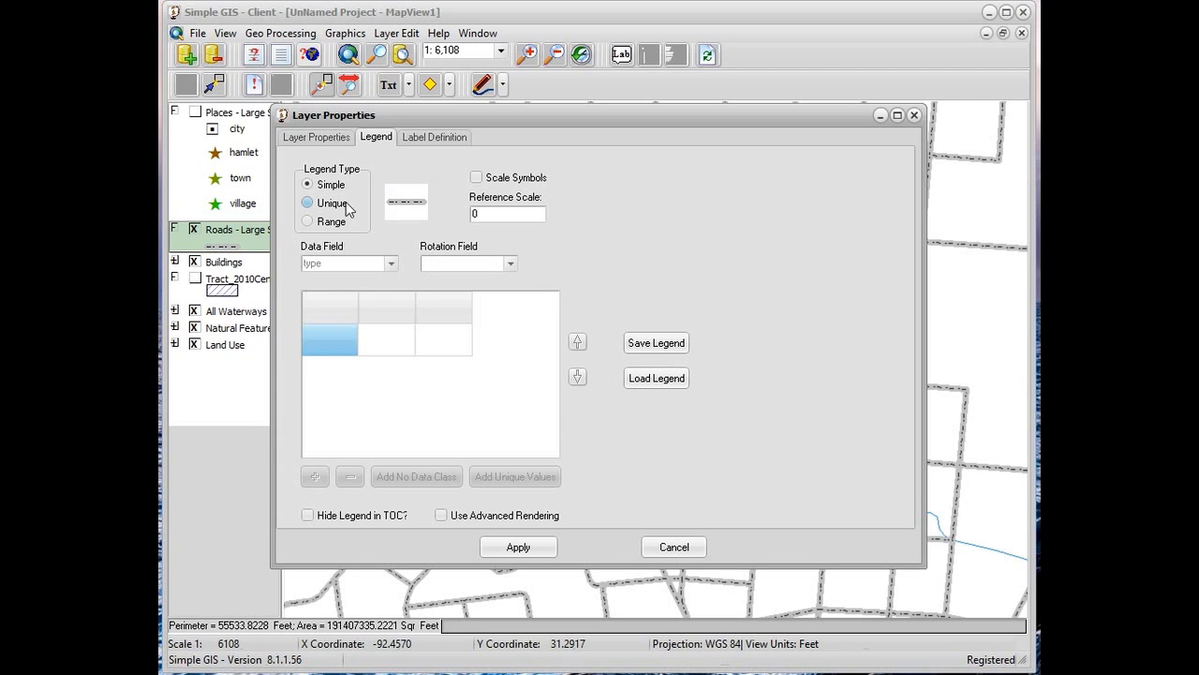
{"action": "left_click", "coordinate": [308, 203]}
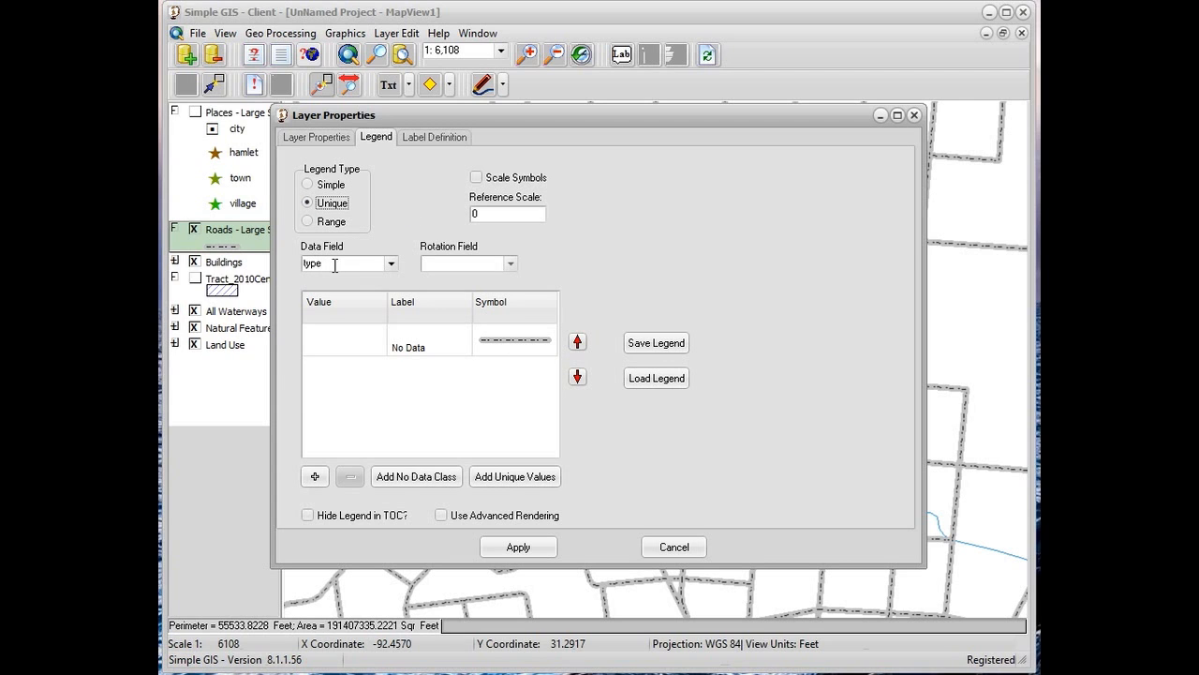
{"action": "left_click", "coordinate": [391, 265]}
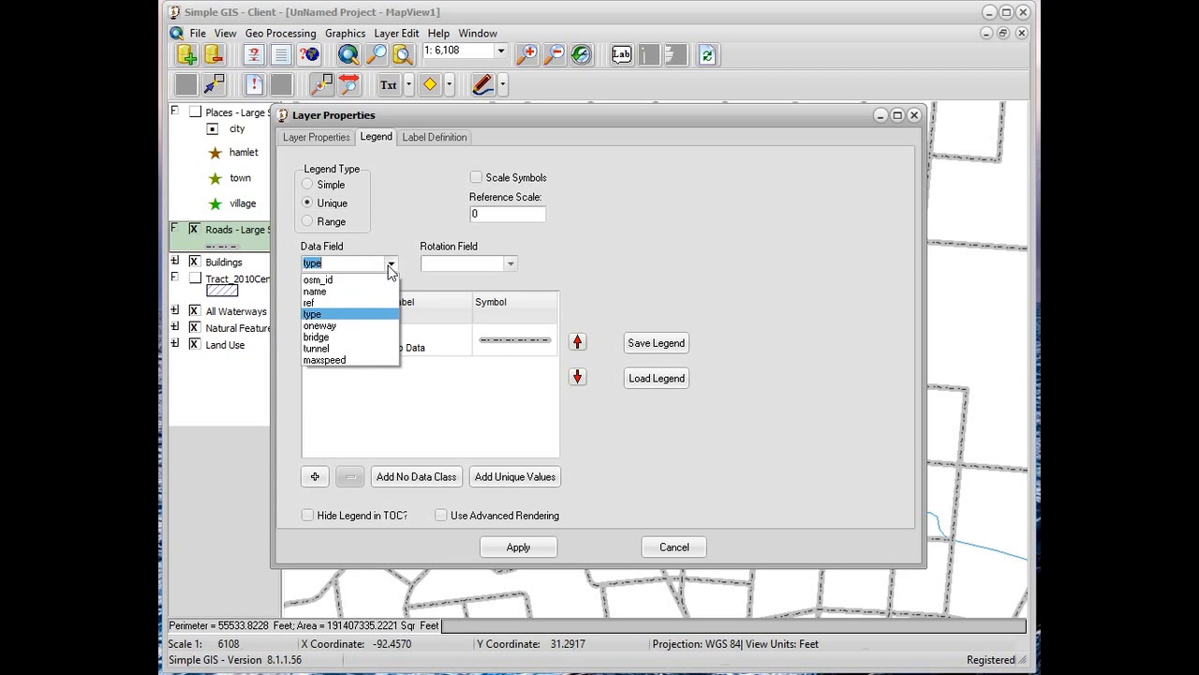
{"action": "left_click", "coordinate": [317, 315]}
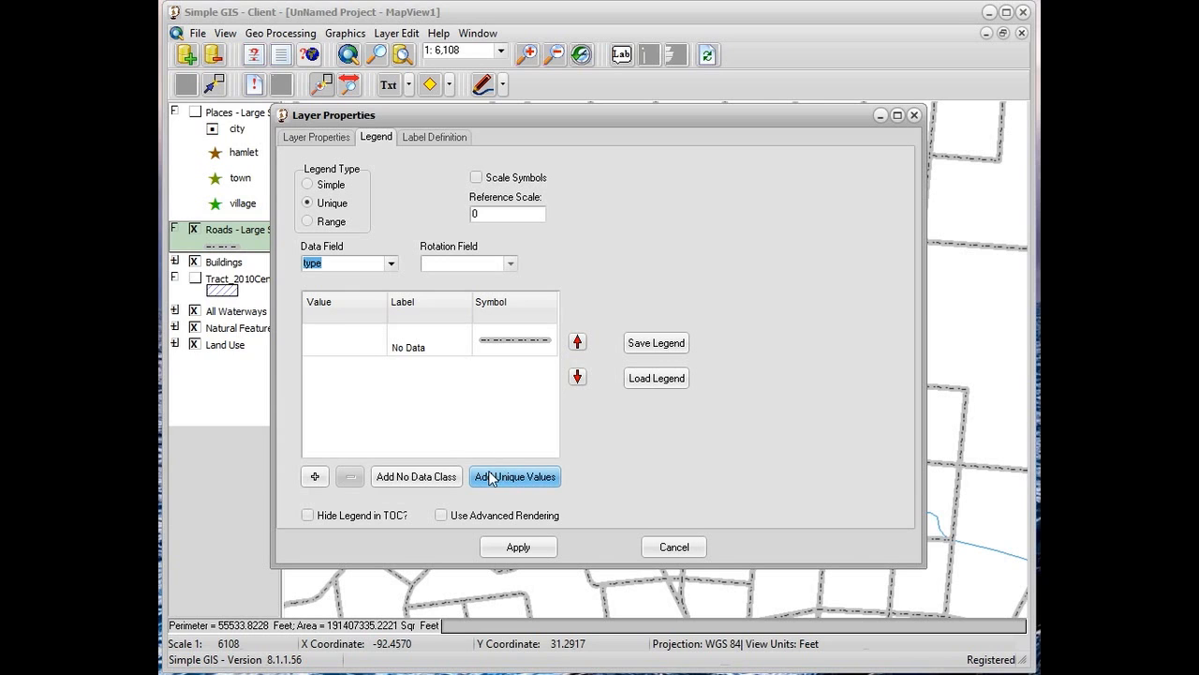
Add a legend class by hand with the value "test" and the label "test"
{"action": "left_click", "coordinate": [312, 480]}
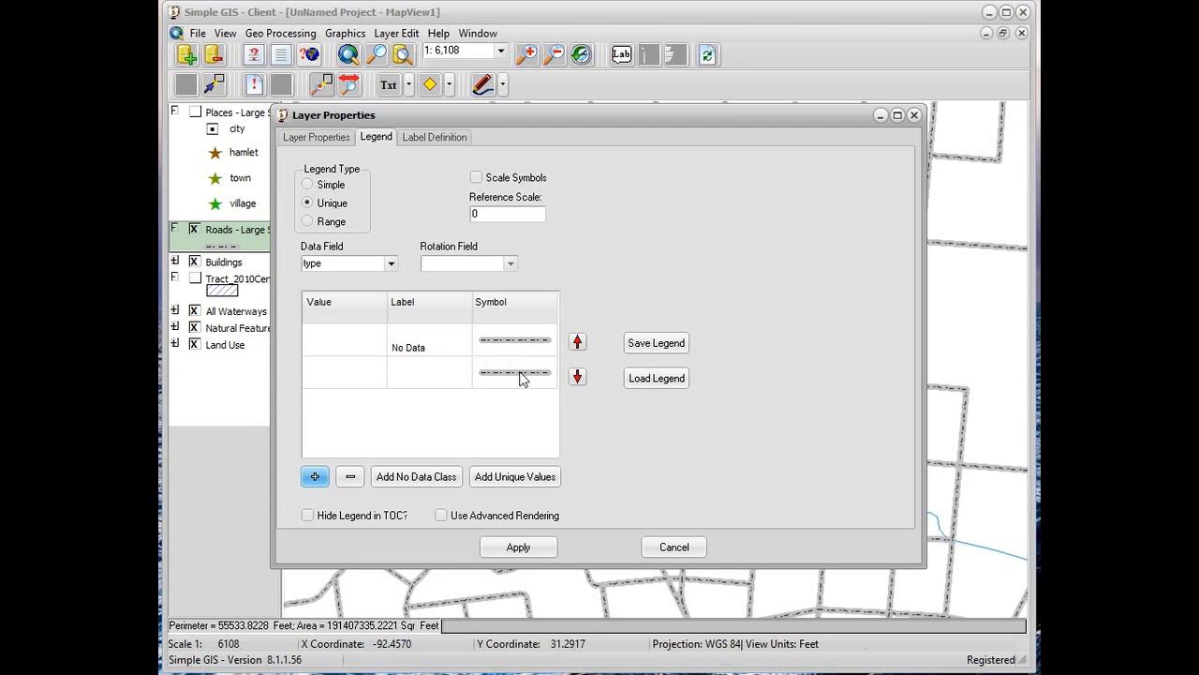
{"action": "double_click", "coordinate": [350, 378]}
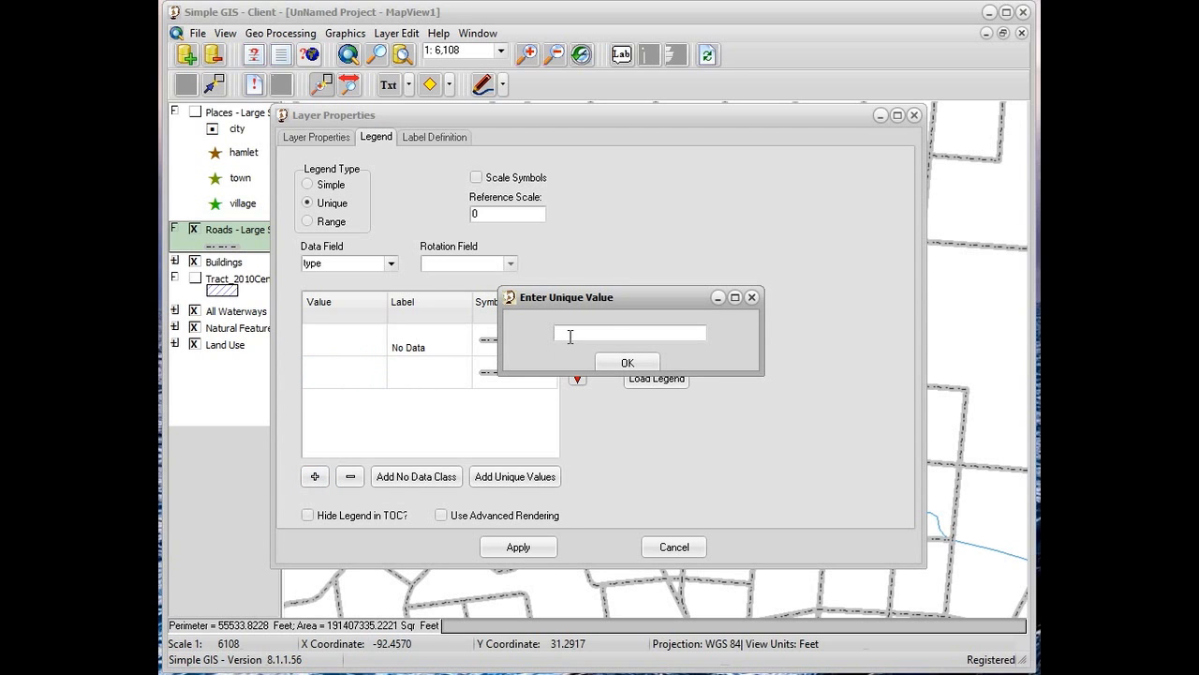
{"action": "type", "text": "test"}
{"action": "left_click", "coordinate": [623, 366]}
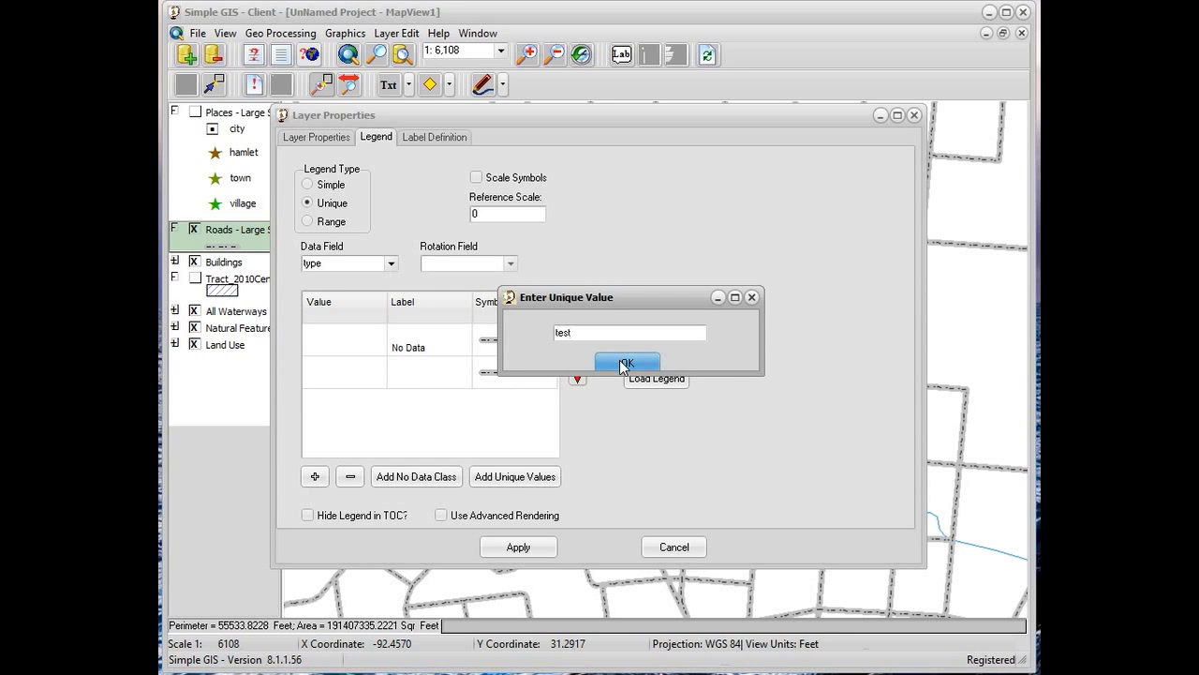
{"action": "left_click", "coordinate": [447, 374]}
{"action": "type", "text": "test"}
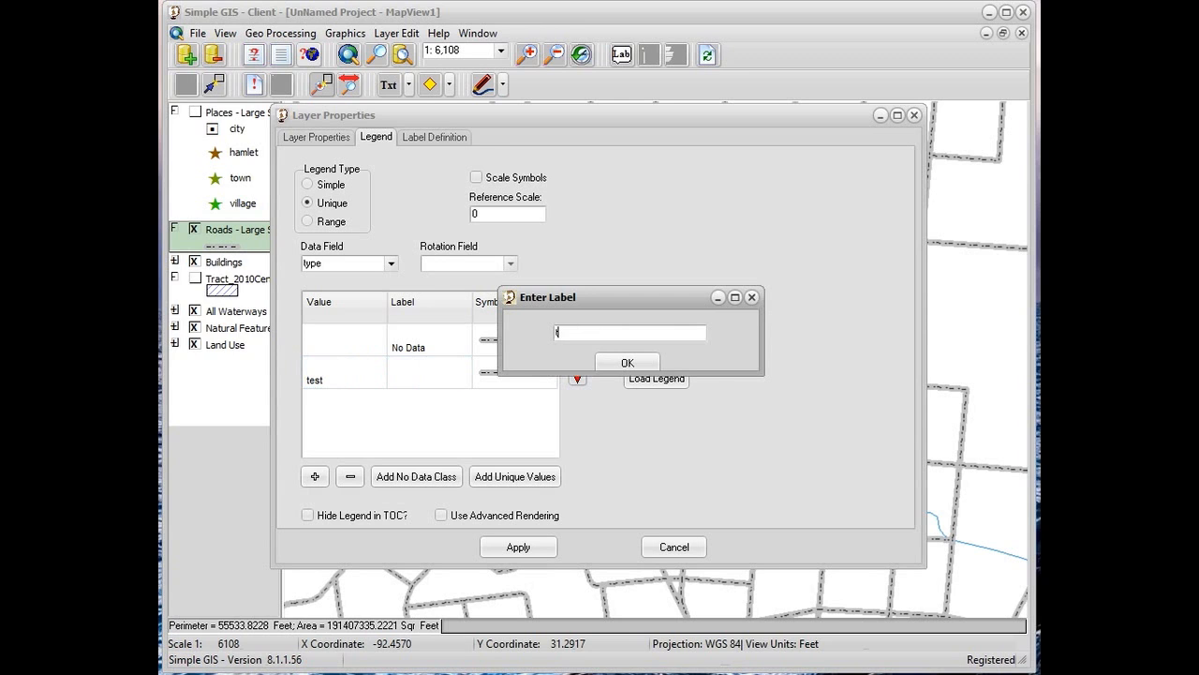
{"action": "left_click", "coordinate": [625, 363]}
Assign the thick red line symbol to the test class and apply the legend to the map
{"action": "left_click", "coordinate": [526, 373]}
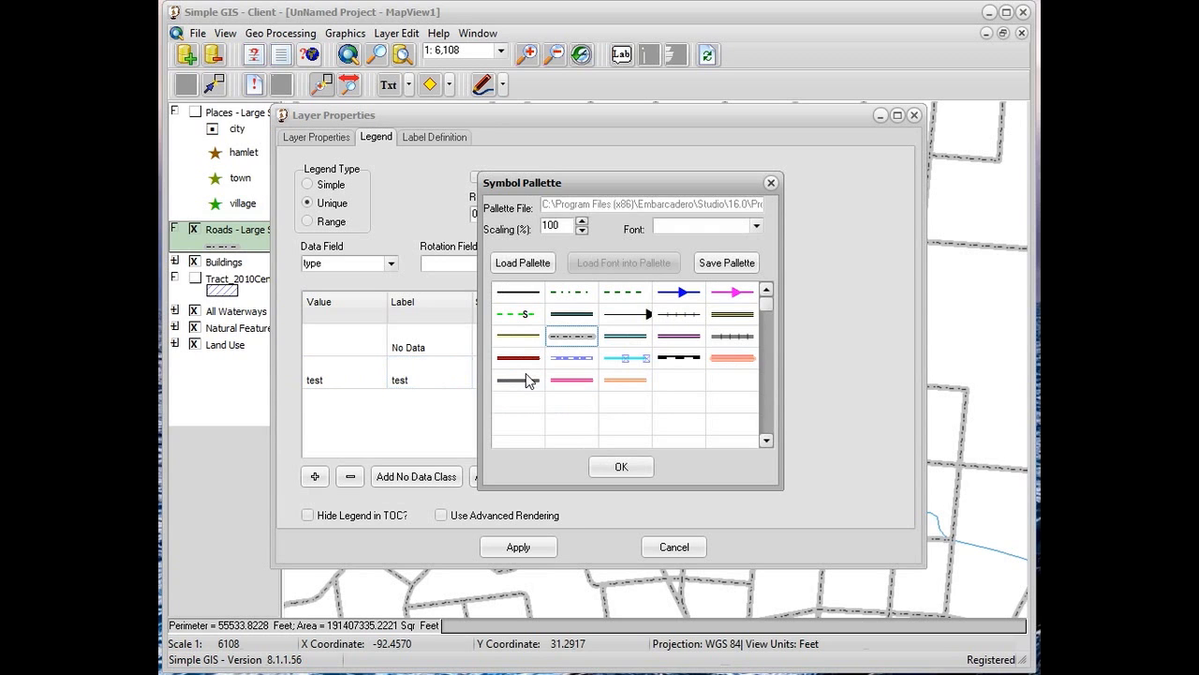
{"action": "left_click", "coordinate": [518, 361]}
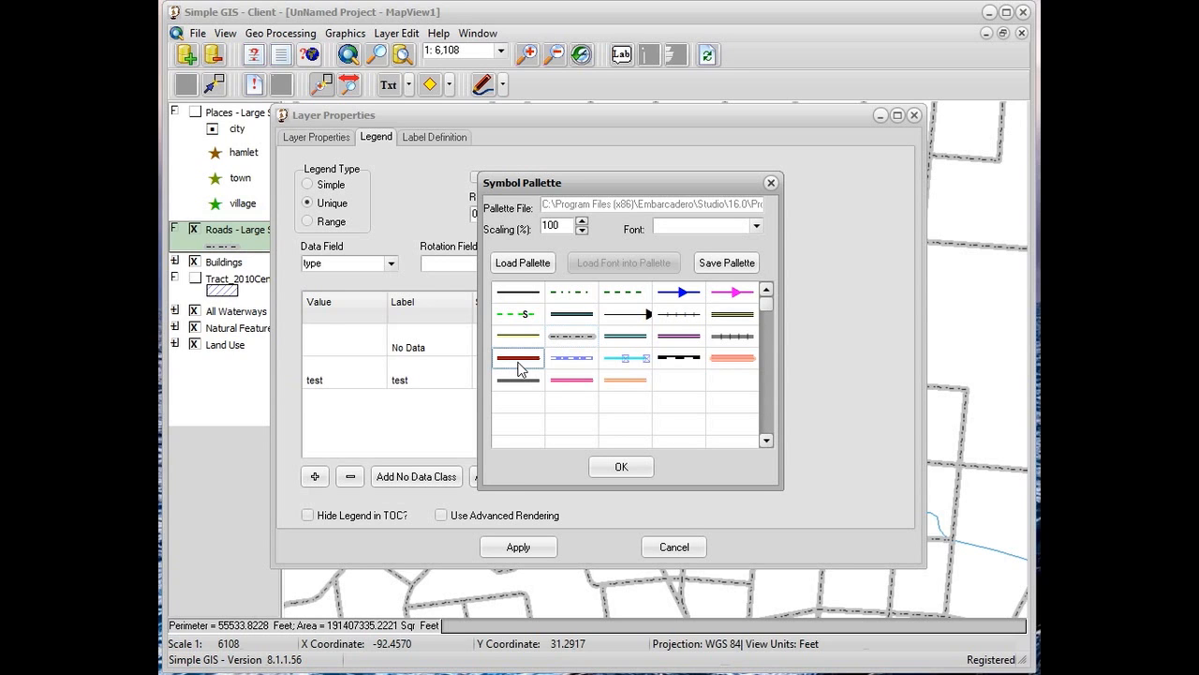
{"action": "left_click", "coordinate": [619, 466]}
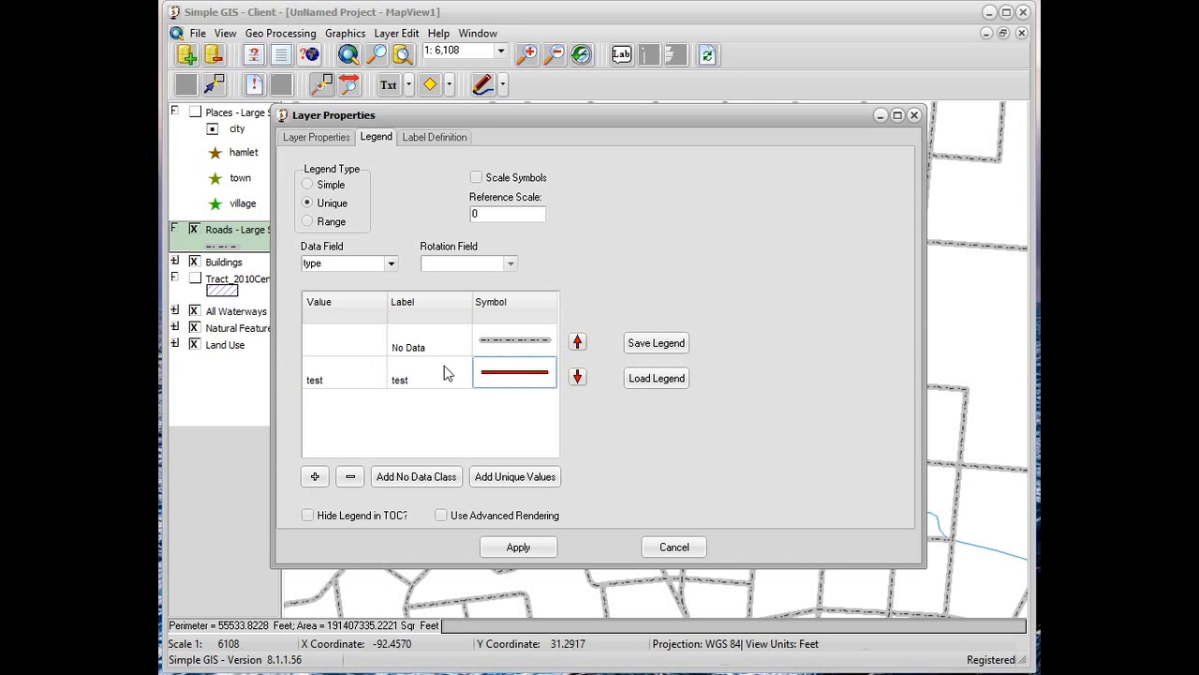
{"action": "left_click", "coordinate": [491, 548]}
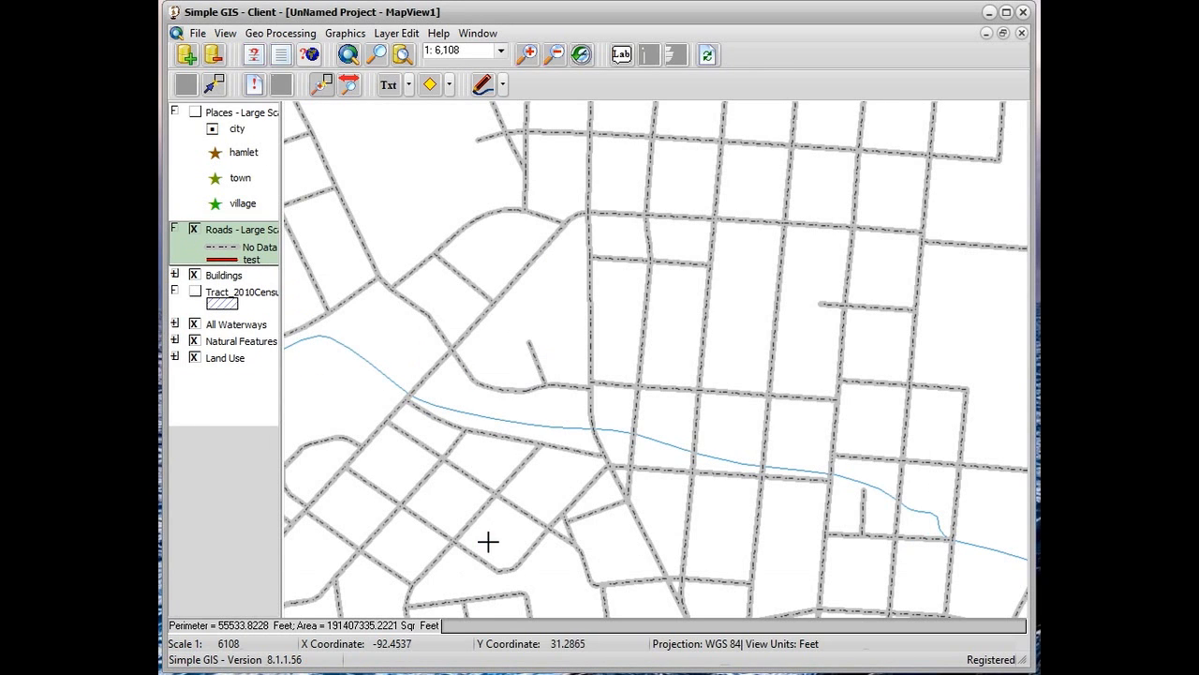
Remove the test class from the roads layer's legend
{"action": "double_click", "coordinate": [237, 259]}
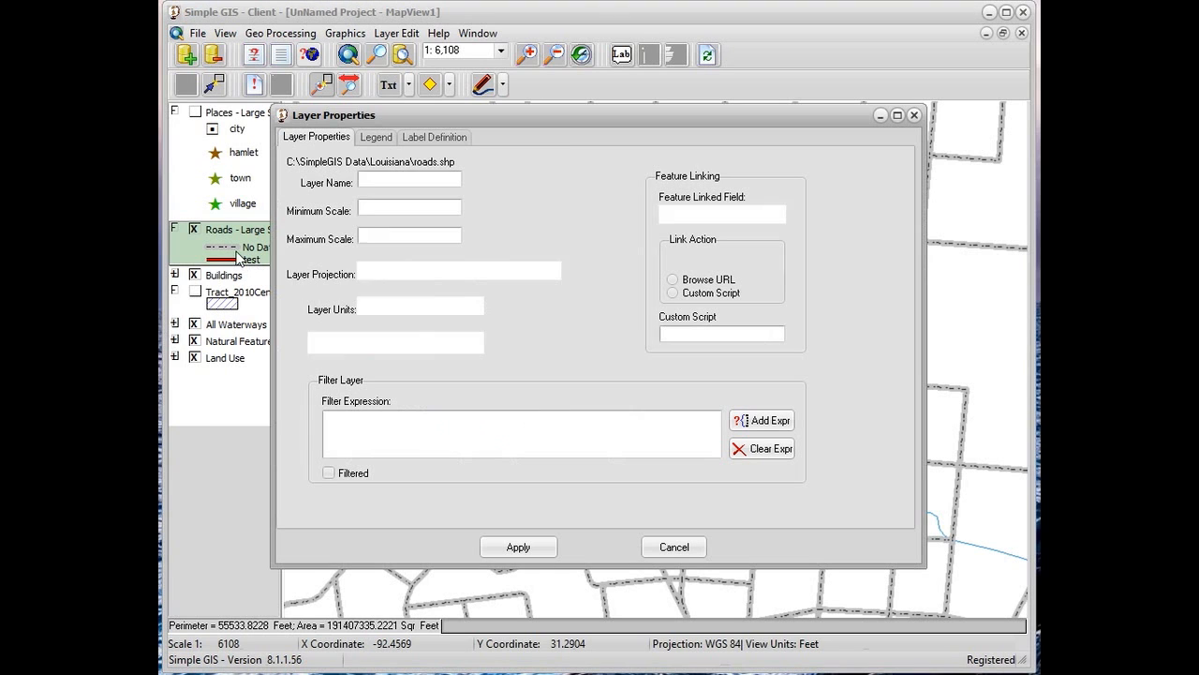
{"action": "left_click", "coordinate": [374, 140]}
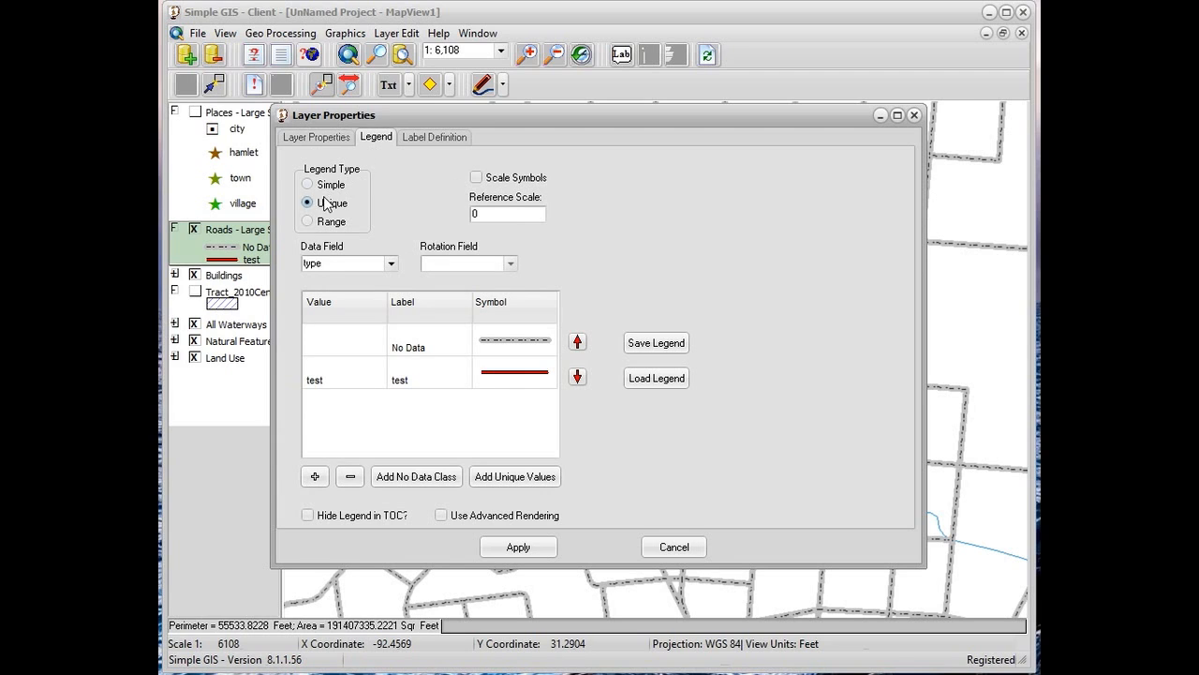
{"action": "left_click", "coordinate": [311, 372]}
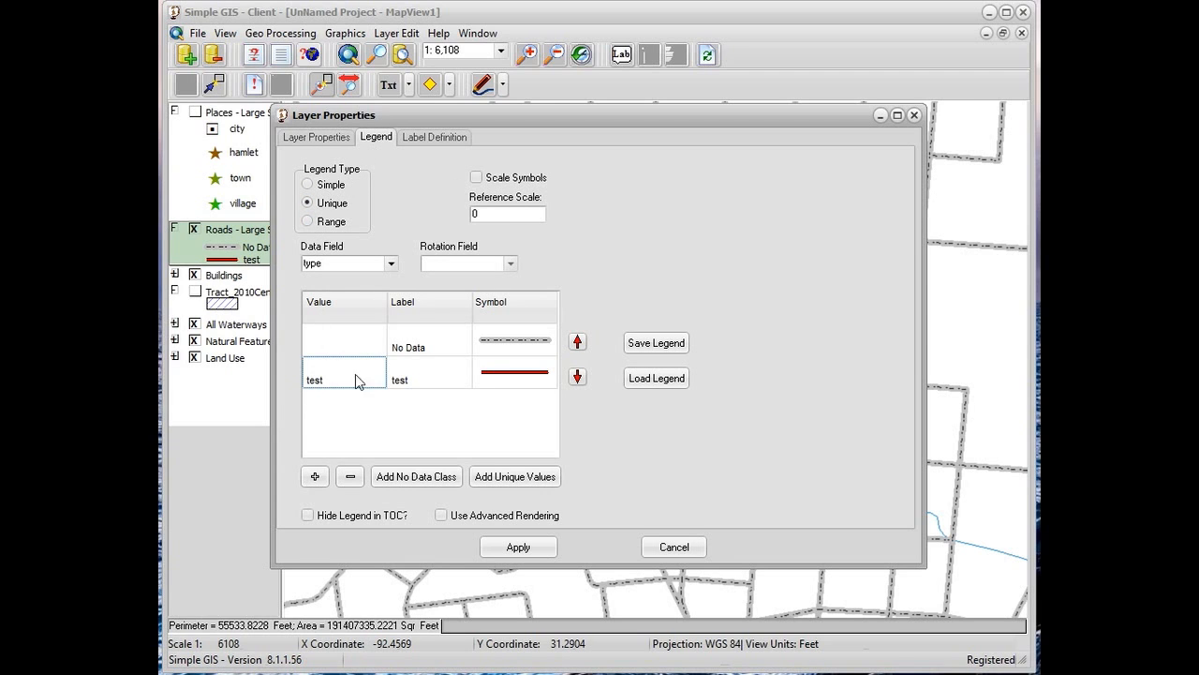
{"action": "left_click", "coordinate": [352, 478]}
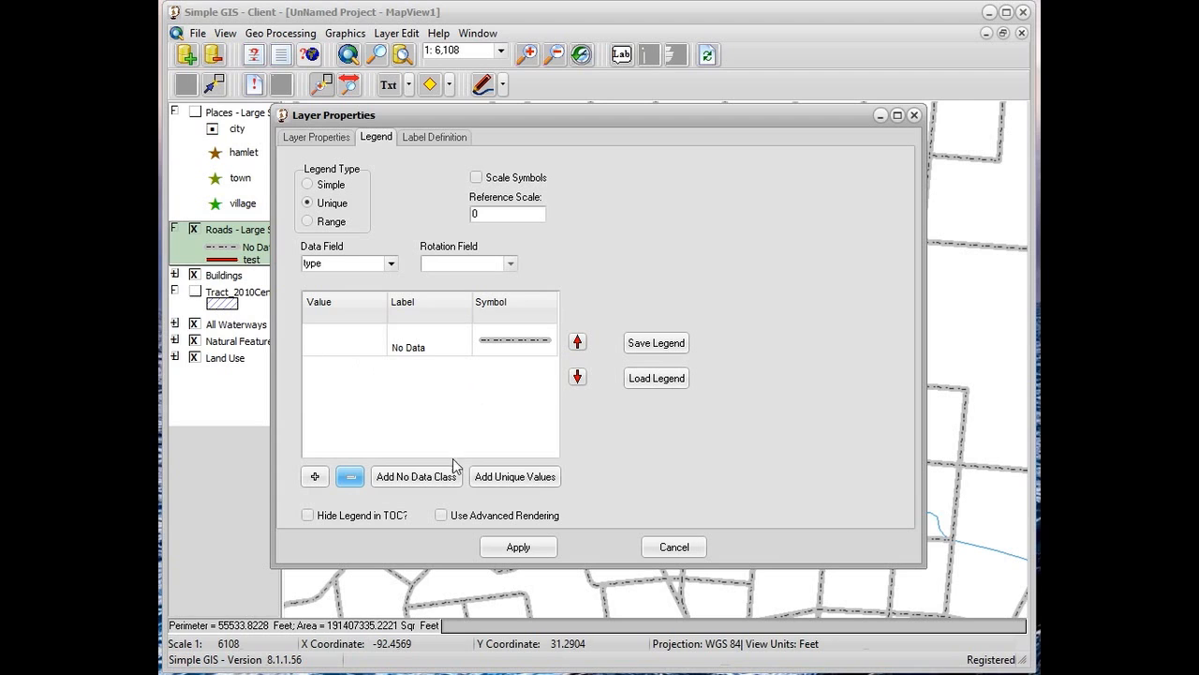
Add legend classes for all unique values of the type field and apply them to the roads layer
{"action": "left_click", "coordinate": [522, 478]}
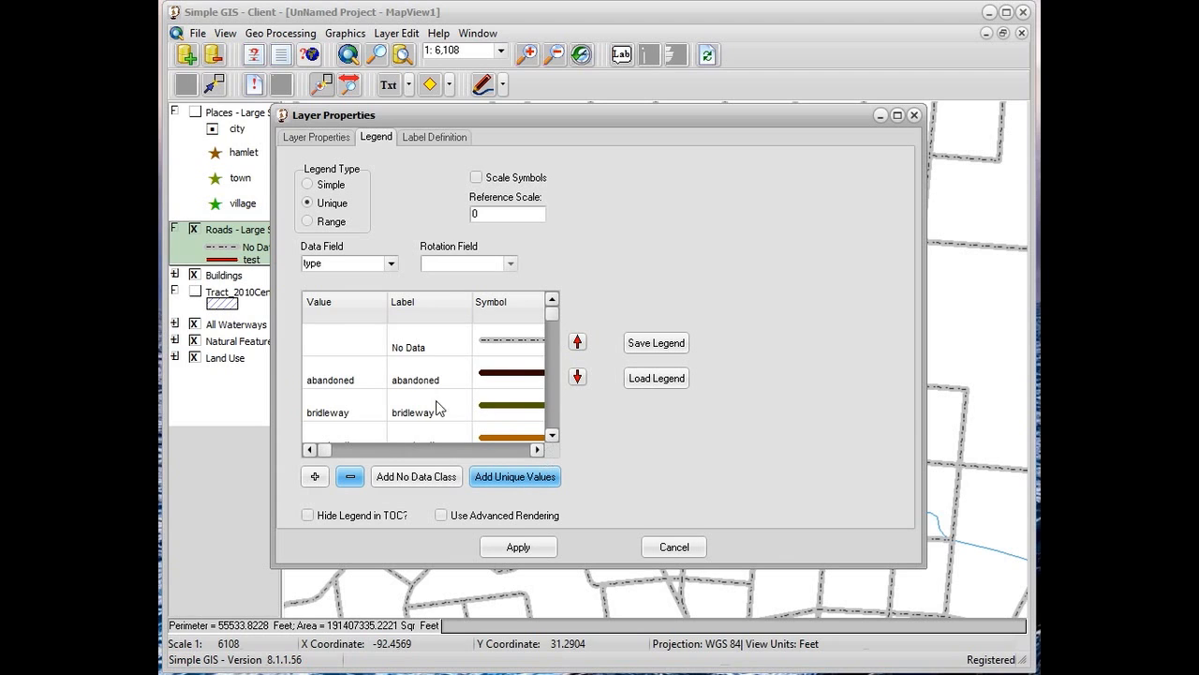
{"action": "left_click", "coordinate": [552, 437]}
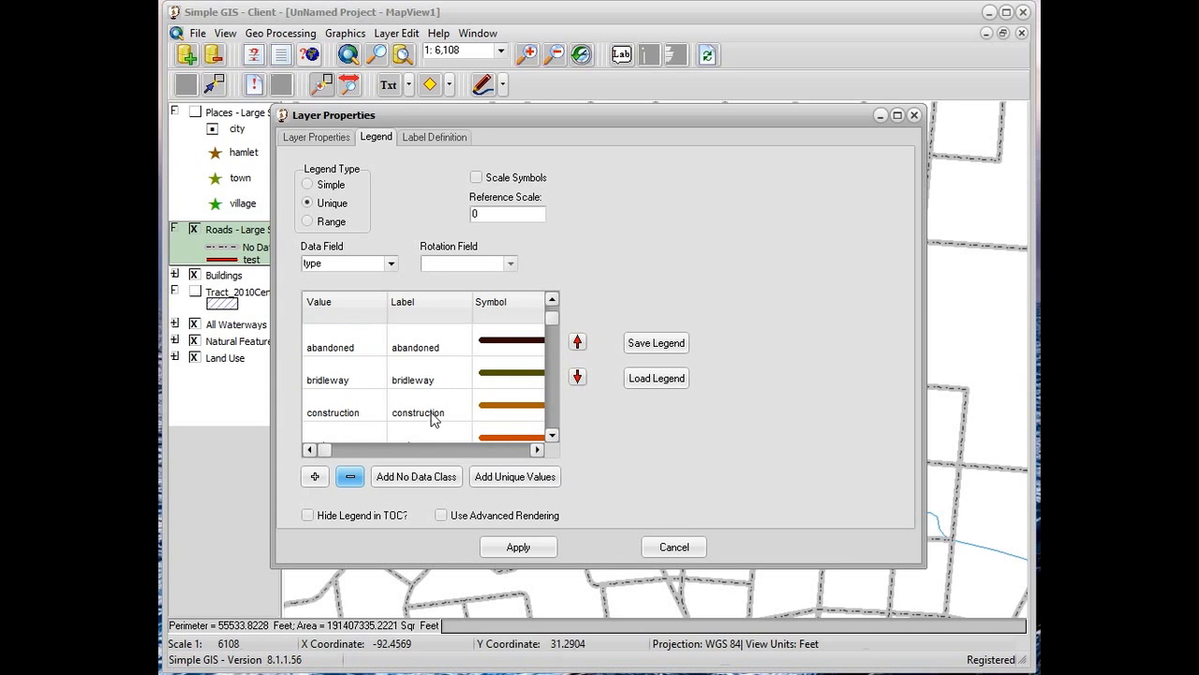
{"action": "left_click", "coordinate": [552, 436]}
{"action": "left_click", "coordinate": [552, 436]}
{"action": "left_click", "coordinate": [552, 436]}
{"action": "left_click", "coordinate": [552, 436]}
{"action": "left_click", "coordinate": [552, 436]}
{"action": "left_click", "coordinate": [551, 436]}
{"action": "left_click", "coordinate": [552, 436]}
{"action": "left_click", "coordinate": [552, 436]}
{"action": "left_click", "coordinate": [552, 436]}
{"action": "left_click", "coordinate": [552, 436]}
{"action": "left_click", "coordinate": [552, 435]}
{"action": "left_click", "coordinate": [552, 436]}
{"action": "left_click", "coordinate": [552, 436]}
{"action": "left_click", "coordinate": [552, 436]}
{"action": "left_click", "coordinate": [552, 435]}
{"action": "left_click", "coordinate": [552, 436]}
{"action": "left_click", "coordinate": [552, 436]}
{"action": "left_click", "coordinate": [552, 435]}
{"action": "left_click", "coordinate": [552, 435]}
{"action": "left_click", "coordinate": [552, 436]}
{"action": "left_click", "coordinate": [552, 436]}
{"action": "left_click", "coordinate": [552, 436]}
{"action": "left_click", "coordinate": [552, 435]}
{"action": "left_click", "coordinate": [552, 436]}
{"action": "left_click", "coordinate": [552, 436]}
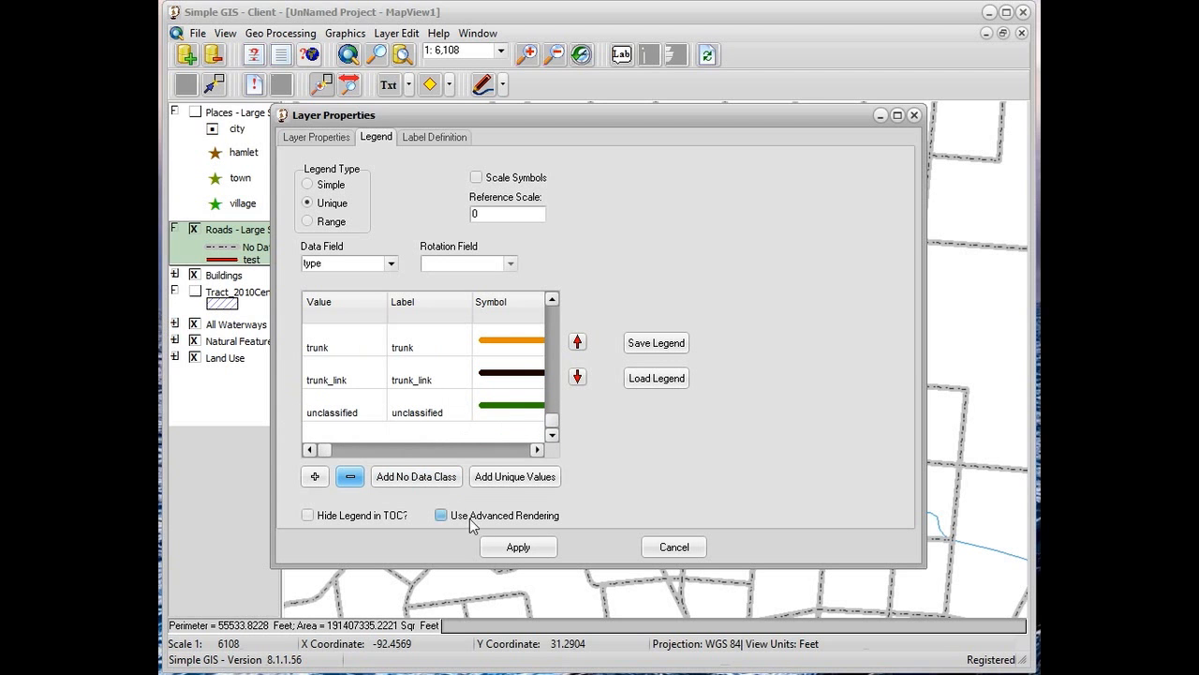
{"action": "left_click", "coordinate": [518, 547]}
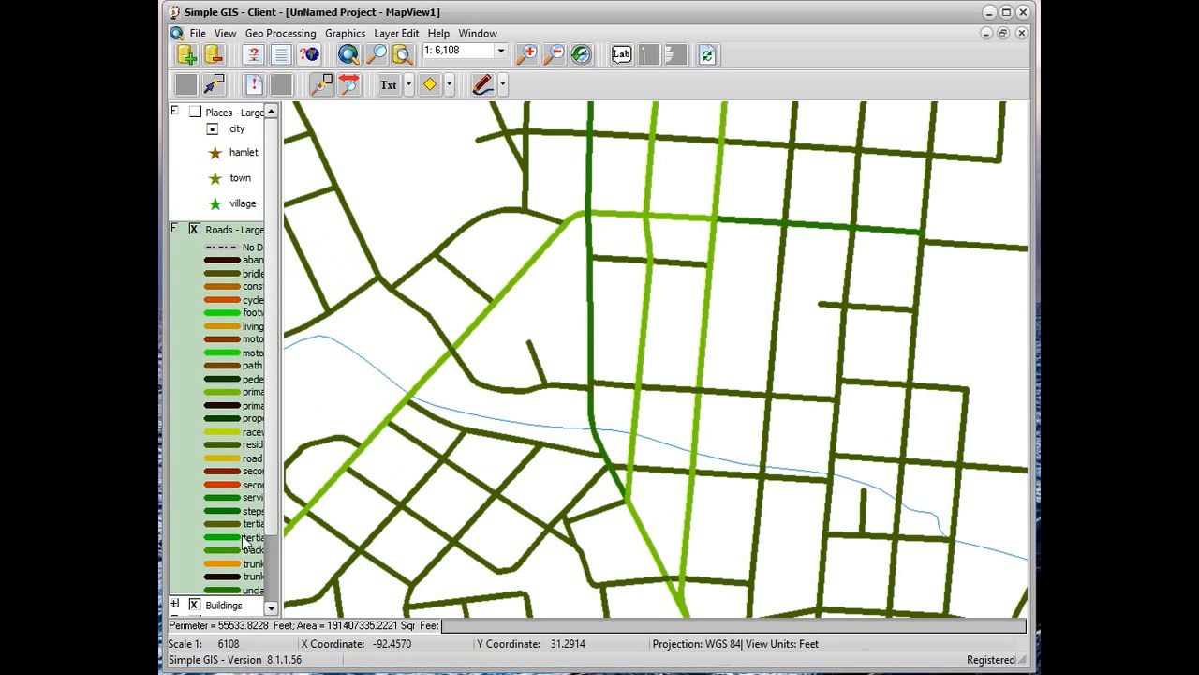
Change the residential class's symbol to the blue line with a dashed centre and apply the roads legend
{"action": "double_click", "coordinate": [250, 421]}
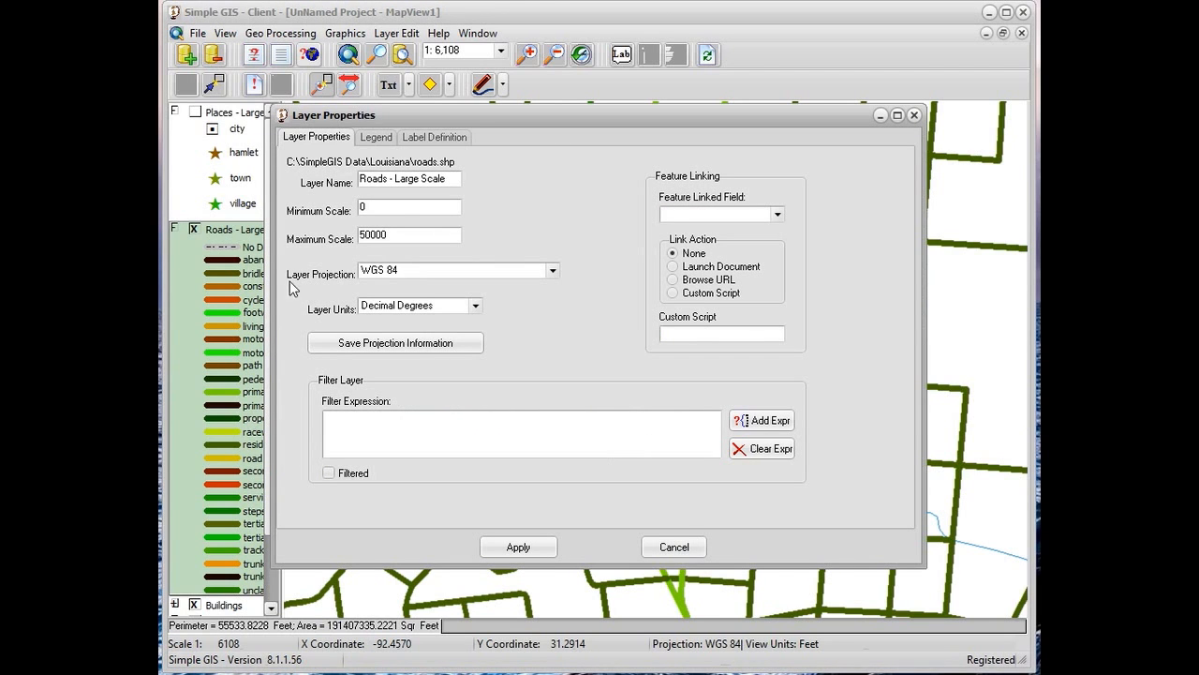
{"action": "left_click", "coordinate": [378, 137]}
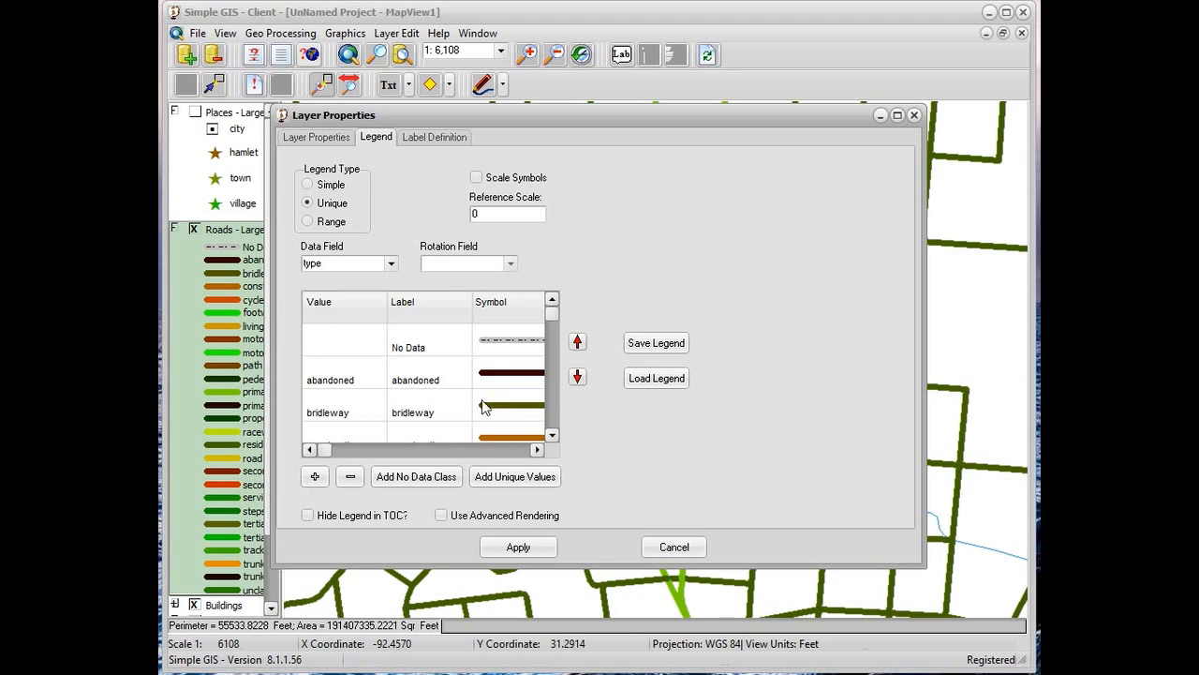
{"action": "left_click", "coordinate": [553, 436]}
{"action": "left_click", "coordinate": [552, 436]}
{"action": "left_click", "coordinate": [553, 436]}
{"action": "left_click", "coordinate": [553, 436]}
{"action": "left_click", "coordinate": [553, 436]}
{"action": "left_click", "coordinate": [553, 436]}
{"action": "left_click", "coordinate": [553, 436]}
{"action": "left_click", "coordinate": [552, 436]}
{"action": "left_click", "coordinate": [552, 435]}
{"action": "left_click", "coordinate": [553, 435]}
{"action": "left_click", "coordinate": [553, 435]}
{"action": "left_click", "coordinate": [553, 435]}
{"action": "left_click", "coordinate": [552, 436]}
{"action": "left_click", "coordinate": [553, 436]}
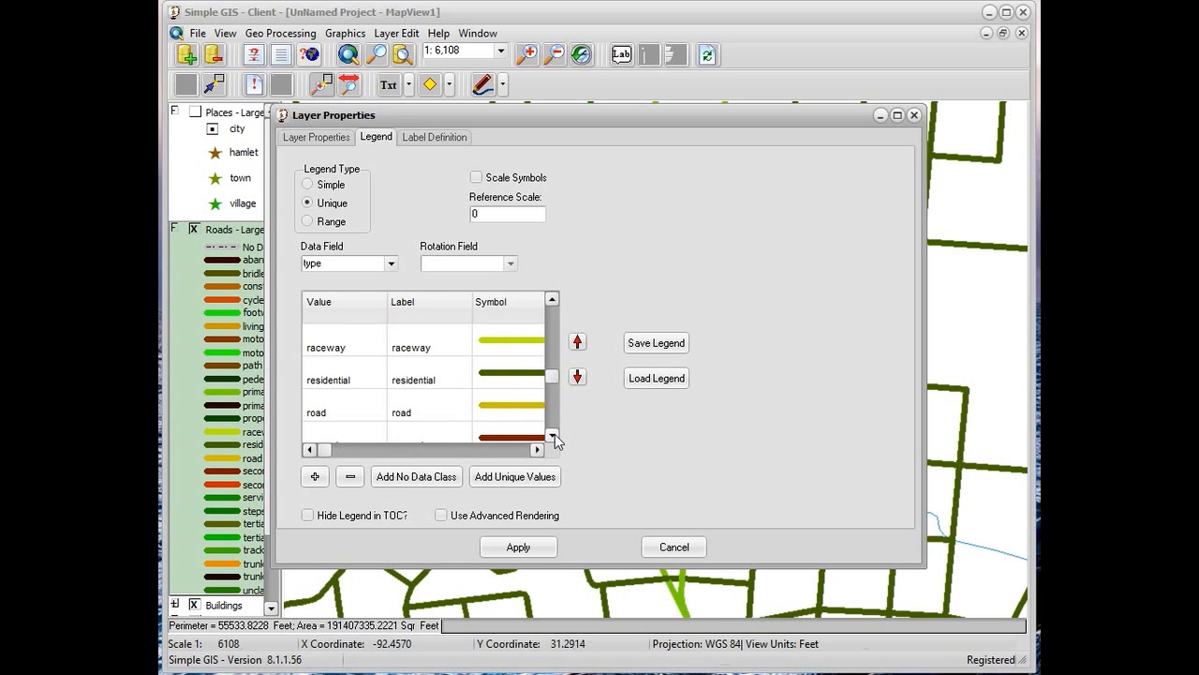
{"action": "double_click", "coordinate": [478, 378]}
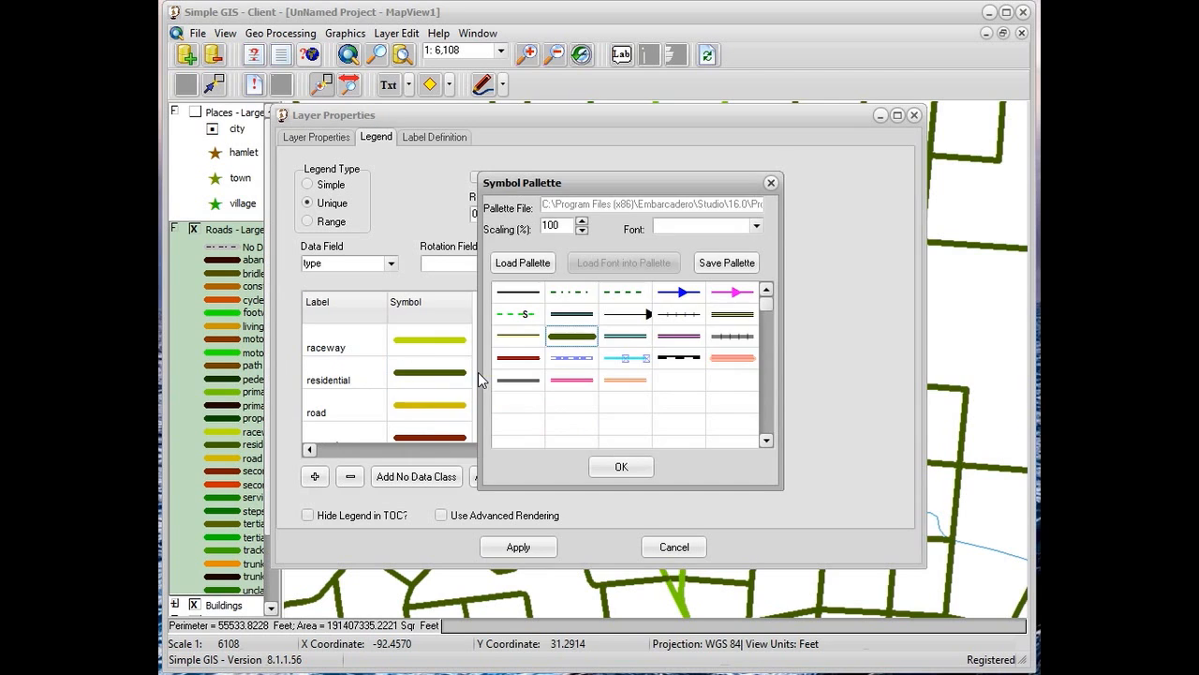
{"action": "left_click", "coordinate": [554, 361]}
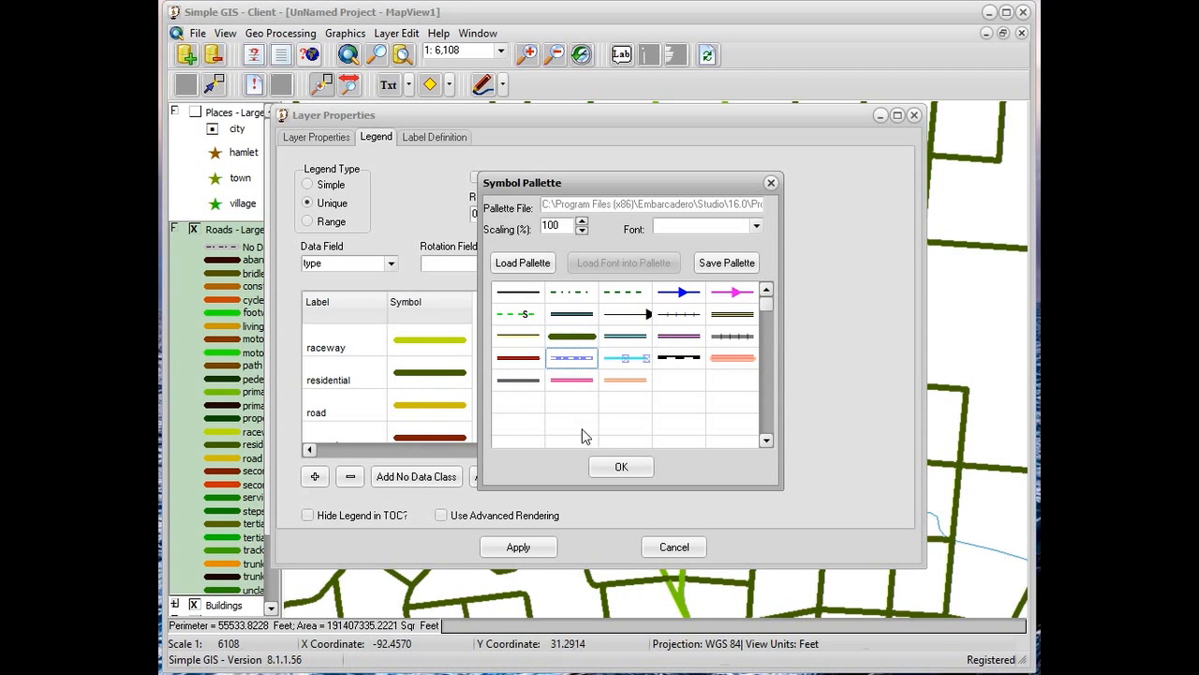
{"action": "left_click", "coordinate": [619, 468]}
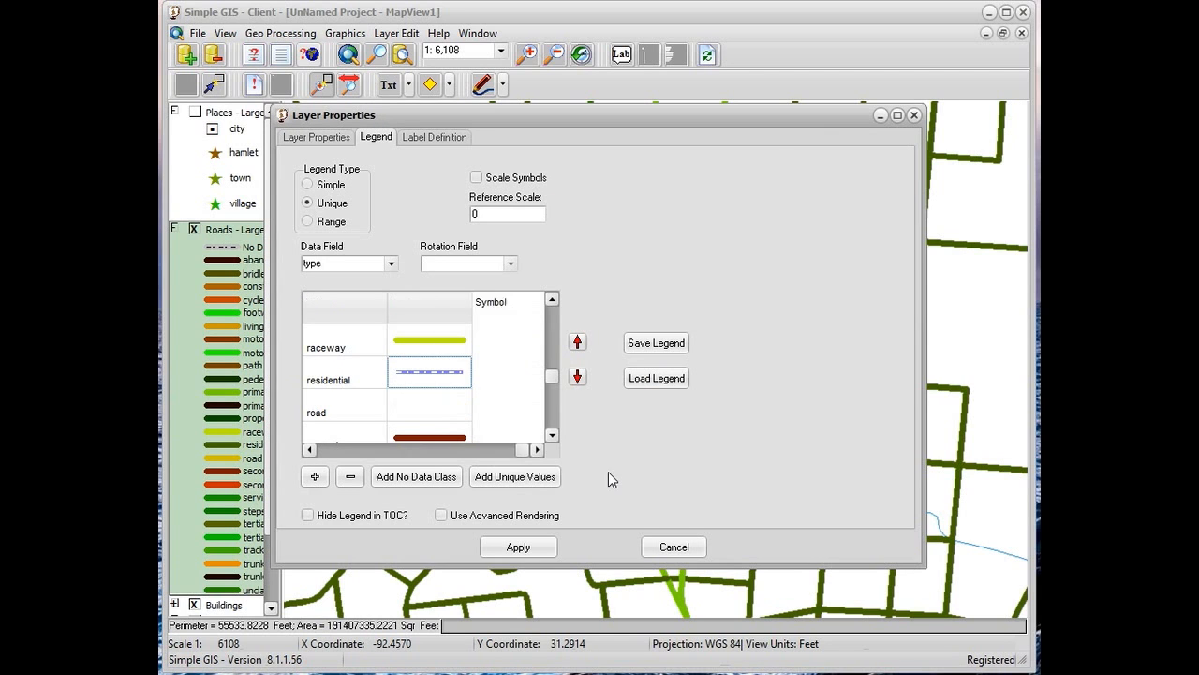
{"action": "left_click", "coordinate": [518, 547]}
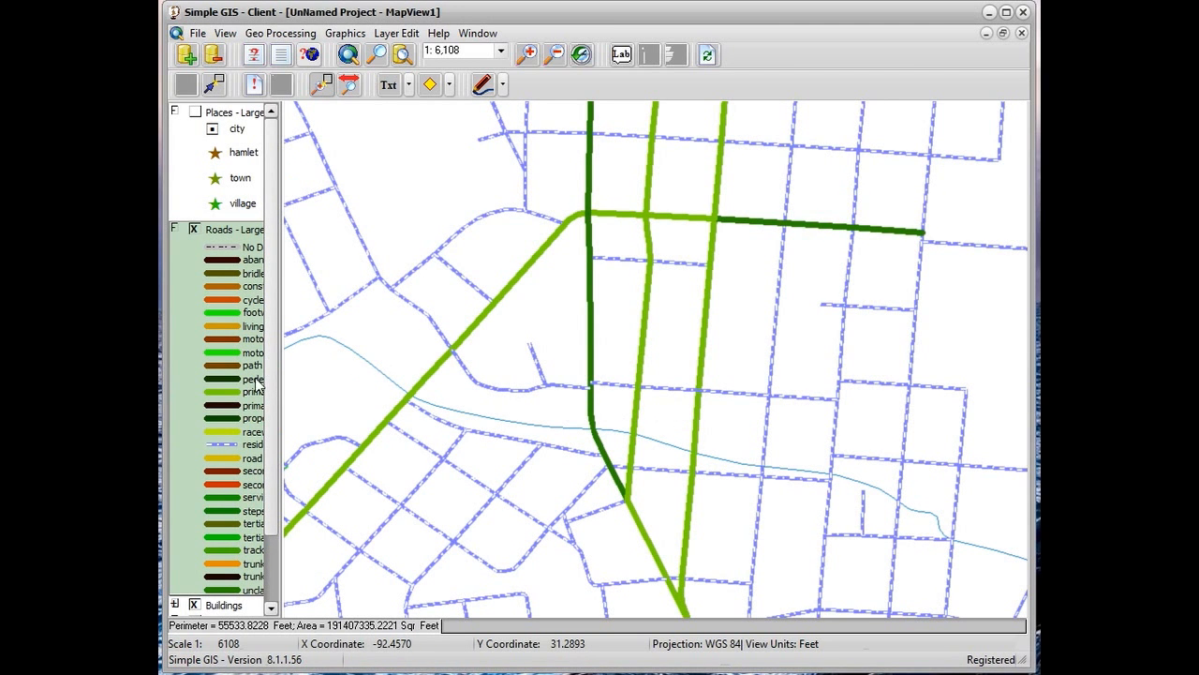
Add an extra No Data class to the roads layer's legend, and remove that class again
{"action": "double_click", "coordinate": [226, 380]}
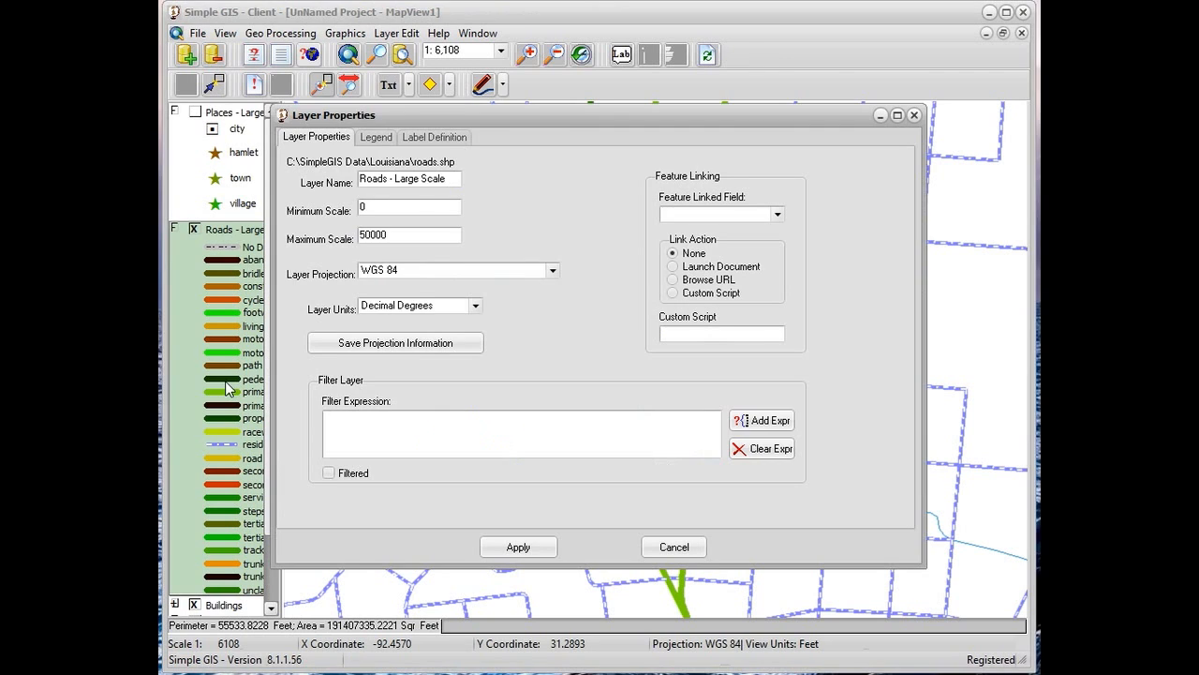
{"action": "left_click", "coordinate": [378, 139]}
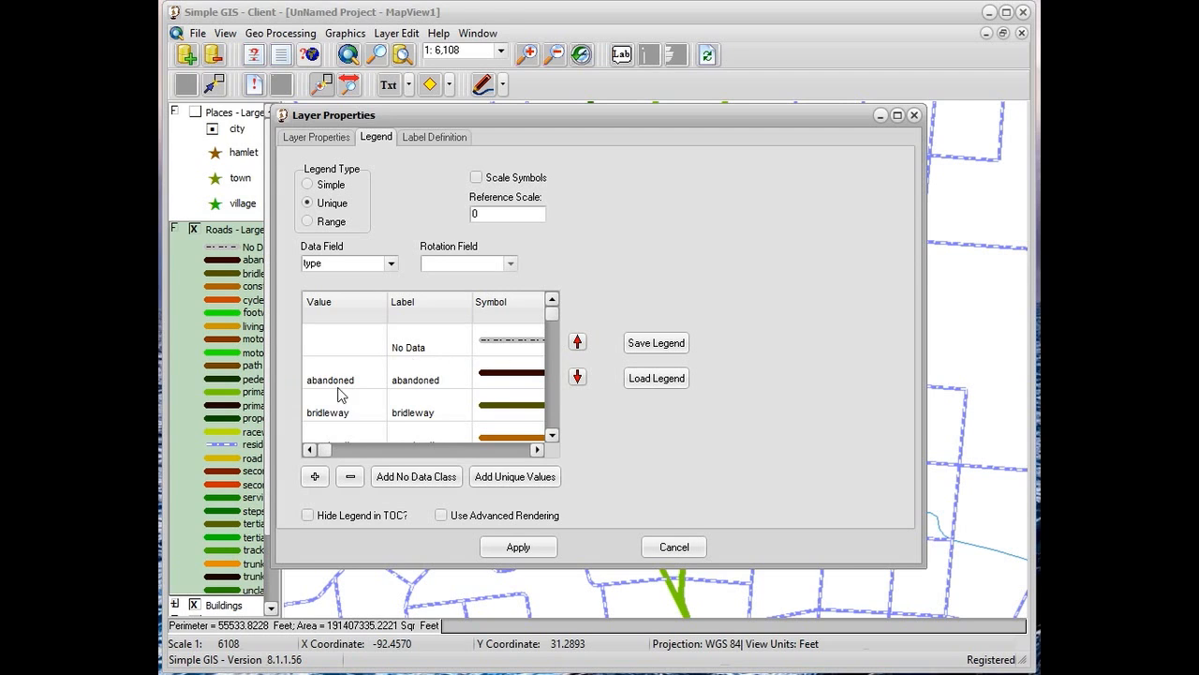
{"action": "left_click", "coordinate": [417, 478]}
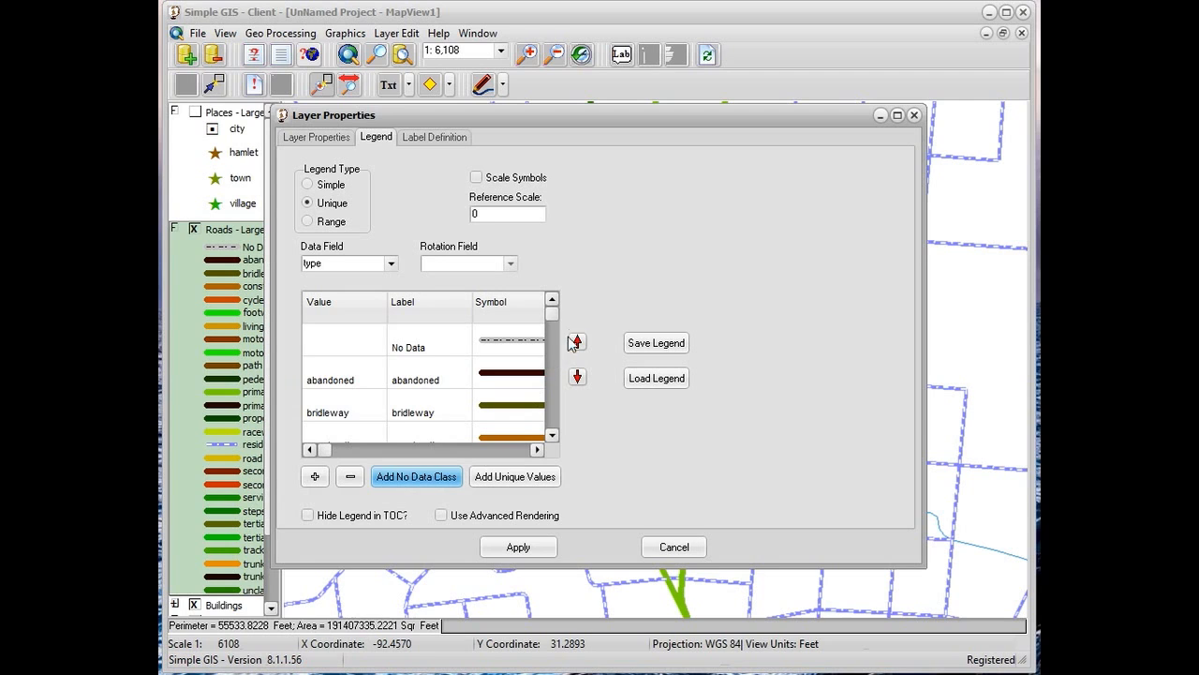
{"action": "left_click_drag", "start_coordinate": [545, 369], "coordinate": [542, 438]}
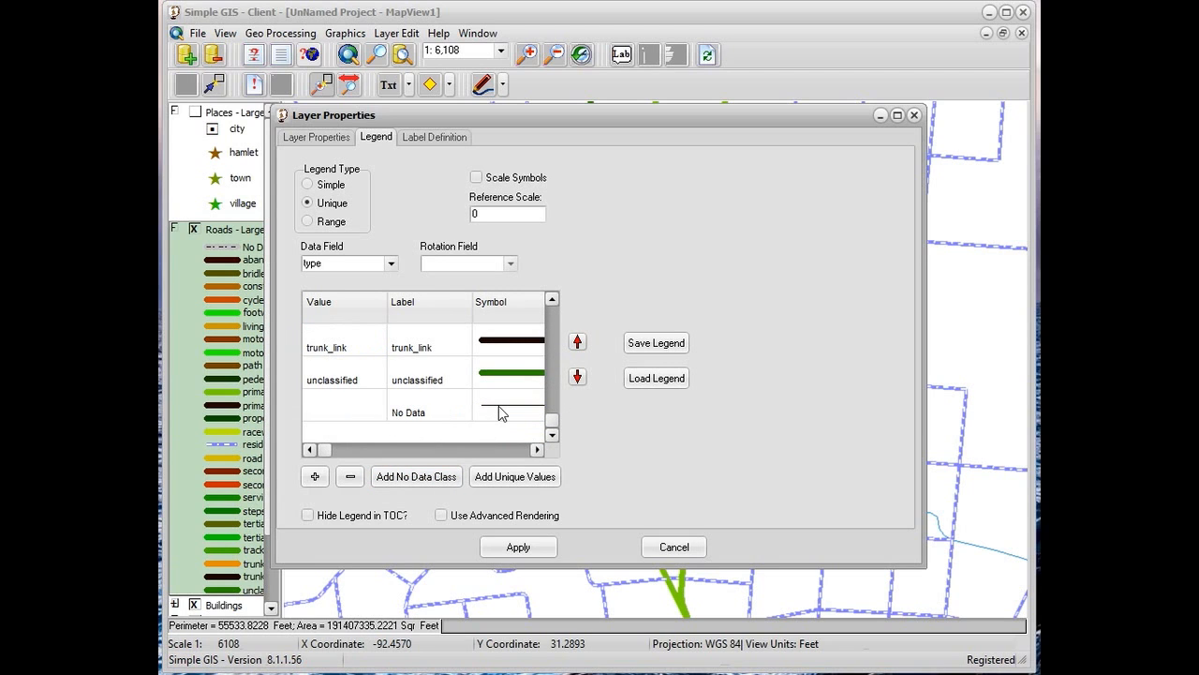
{"action": "left_click", "coordinate": [374, 416]}
{"action": "left_click", "coordinate": [350, 476]}
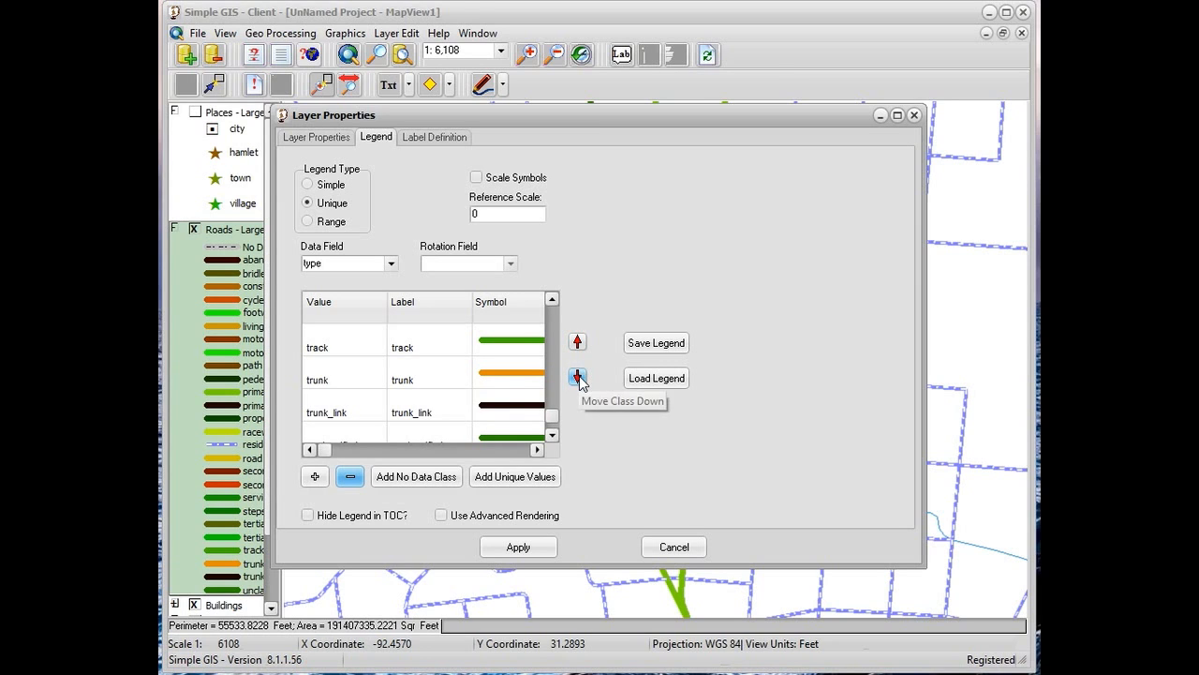
Move the trunk class up one place in the legend order and back down again
{"action": "left_click", "coordinate": [342, 382]}
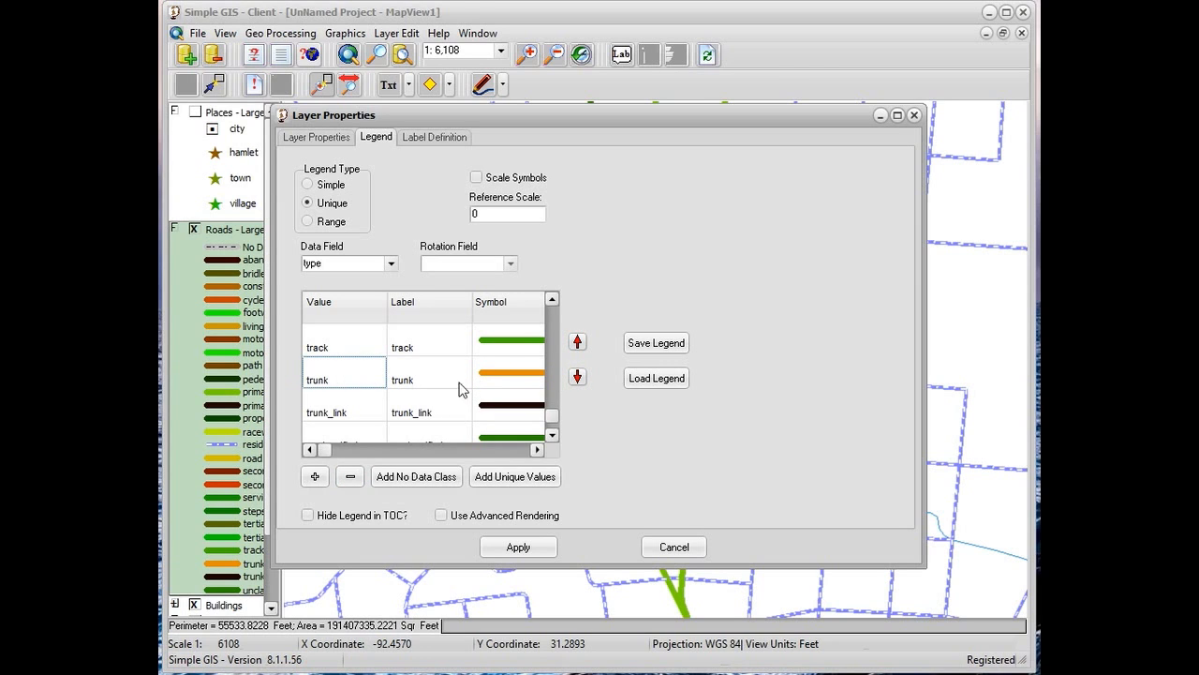
{"action": "left_click", "coordinate": [577, 345]}
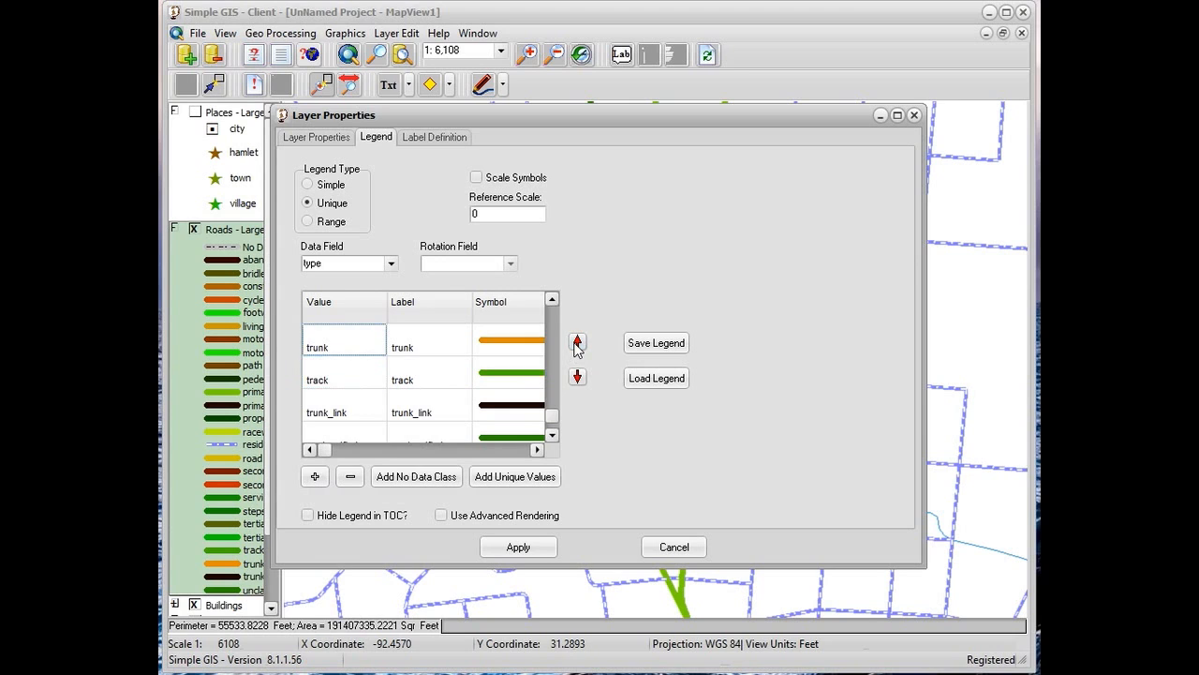
{"action": "left_click", "coordinate": [577, 377]}
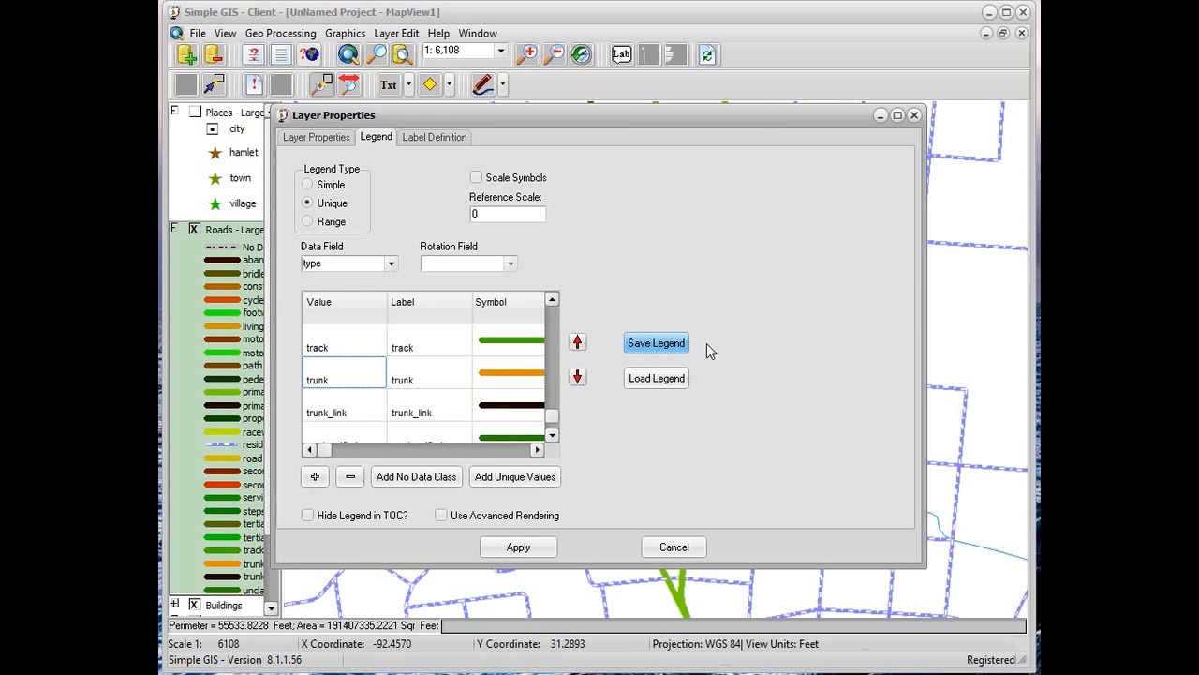
Load the roadclass.leg legend file into the roads layer and apply it with symbol scaling turned off
{"action": "left_click", "coordinate": [657, 379]}
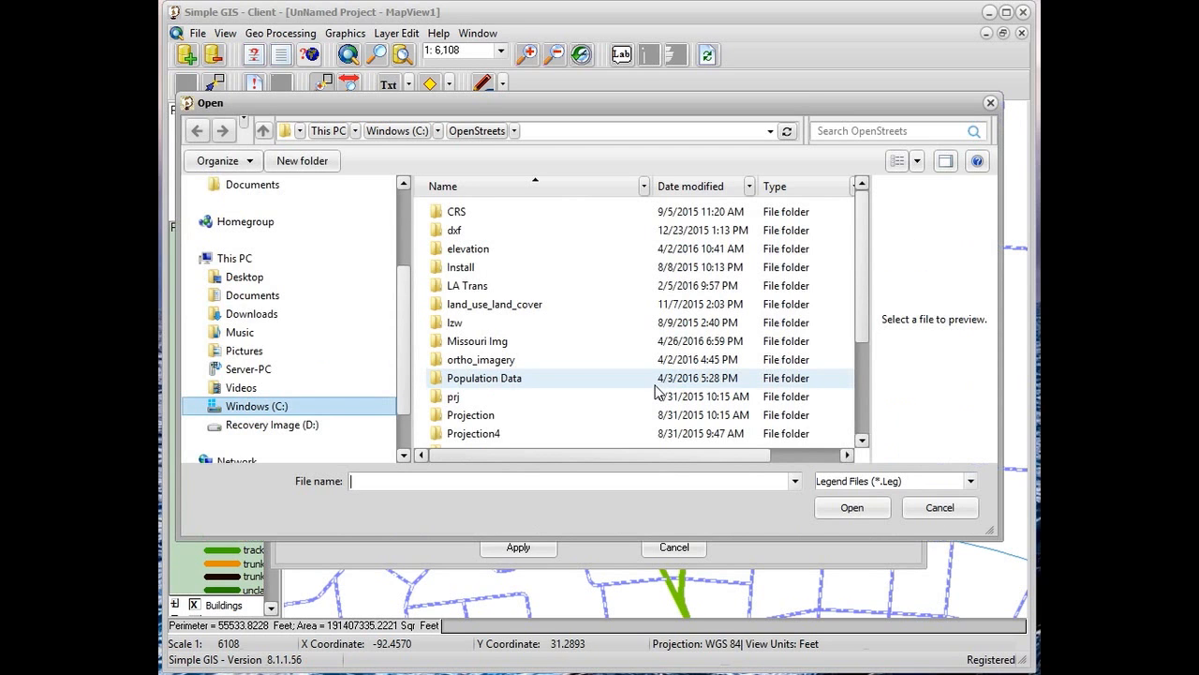
{"action": "left_click_drag", "start_coordinate": [857, 244], "coordinate": [855, 334]}
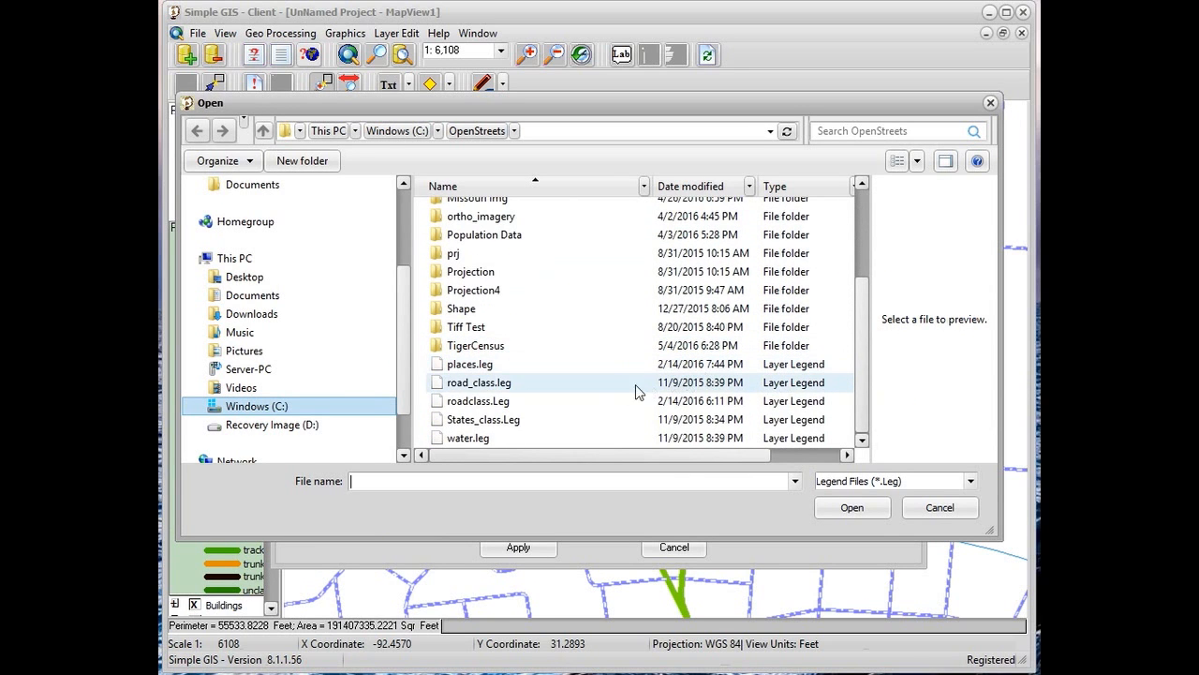
{"action": "double_click", "coordinate": [496, 405]}
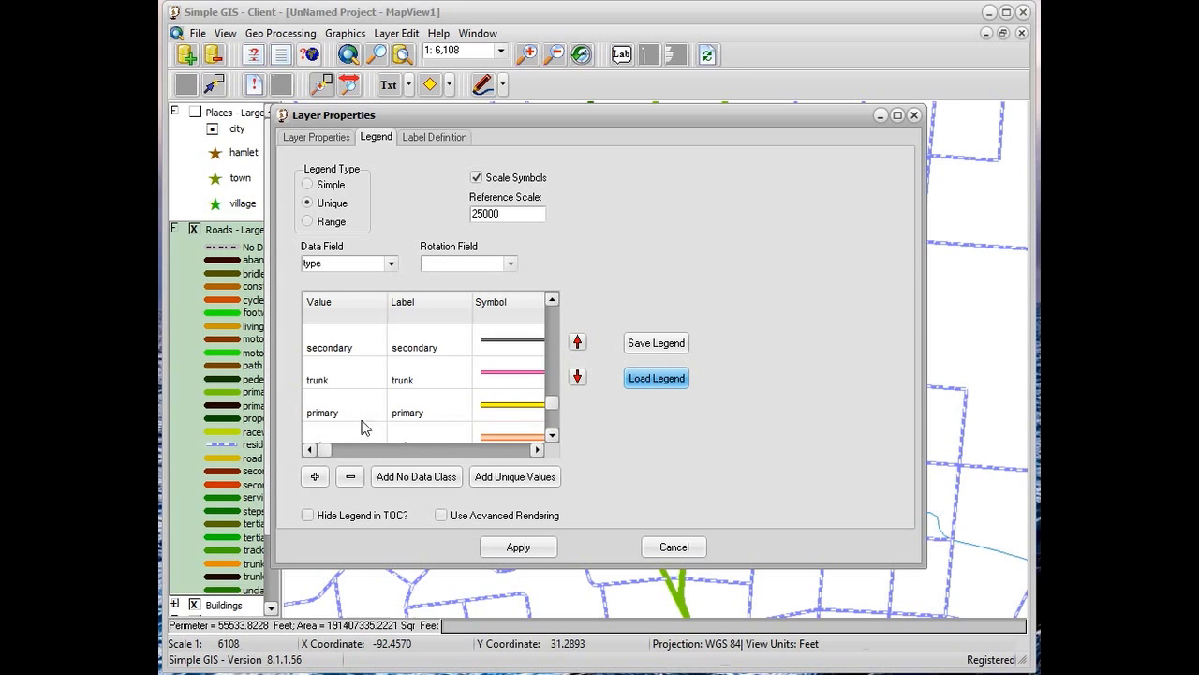
{"action": "left_click", "coordinate": [553, 435]}
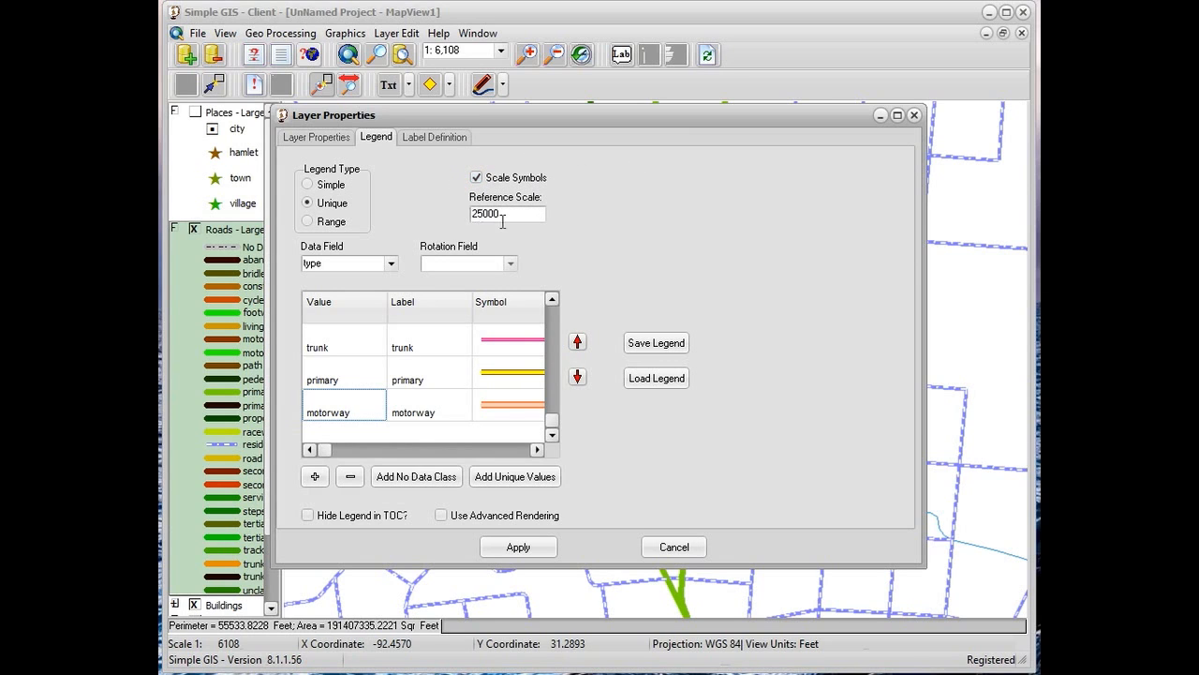
{"action": "left_click", "coordinate": [476, 178]}
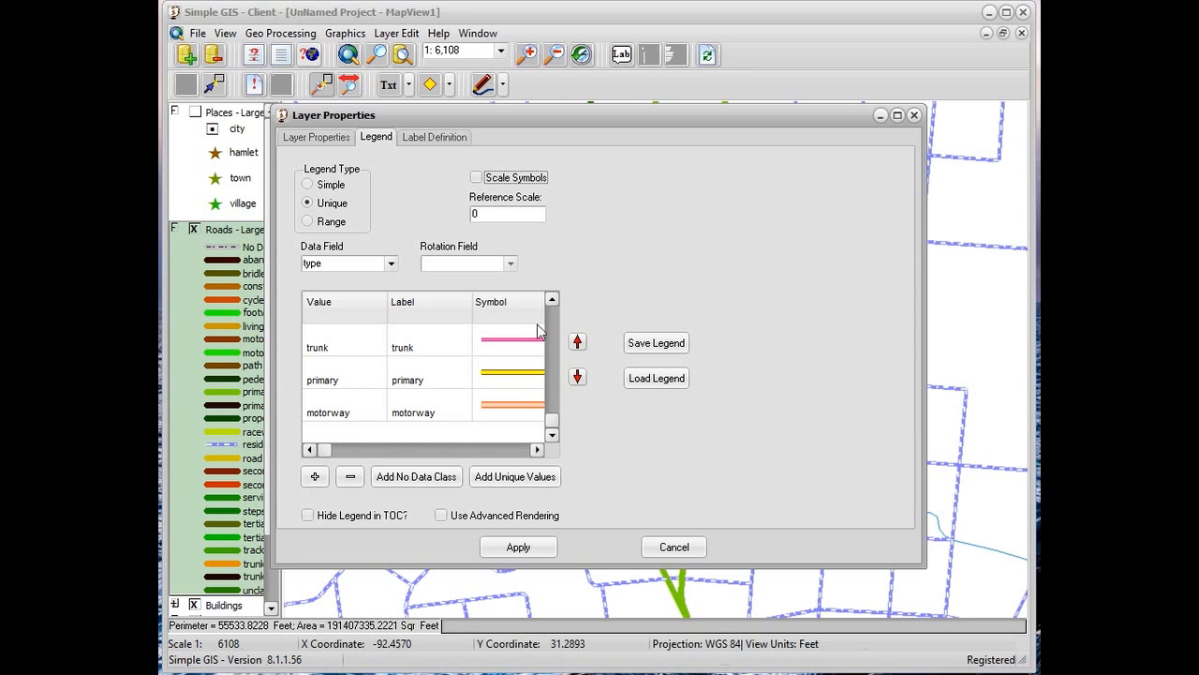
{"action": "left_click", "coordinate": [514, 547]}
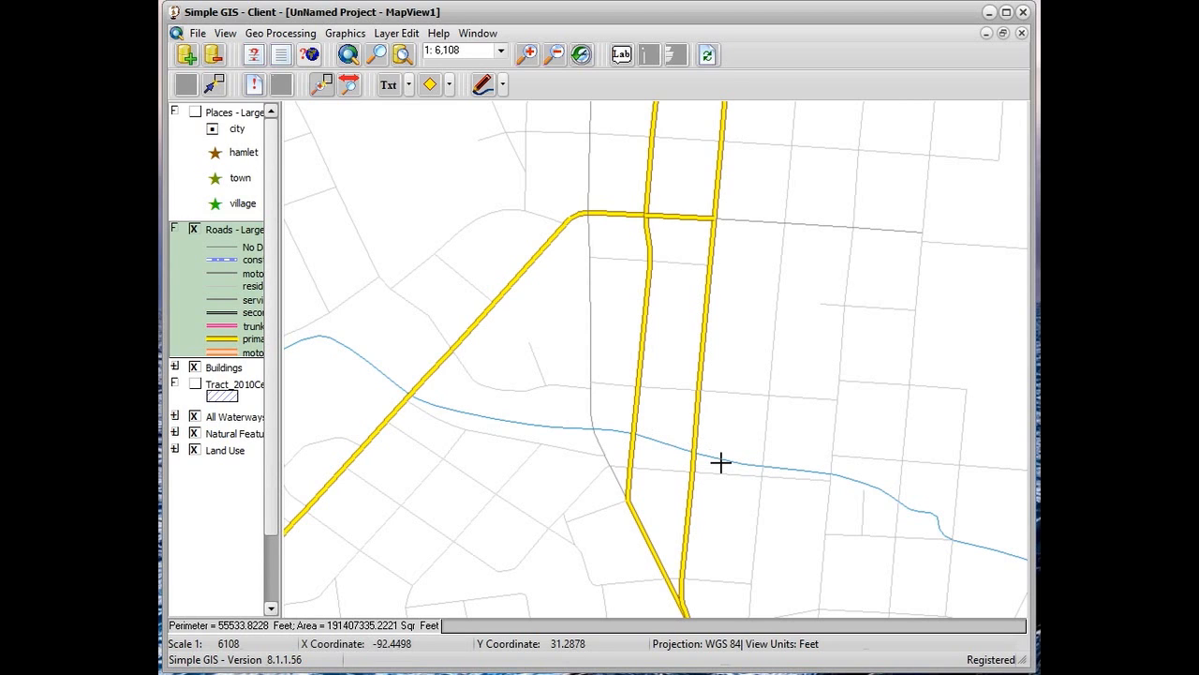
Turn on symbol scaling for the roads legend with a reference scale of 25000 and apply it
{"action": "double_click", "coordinate": [225, 279]}
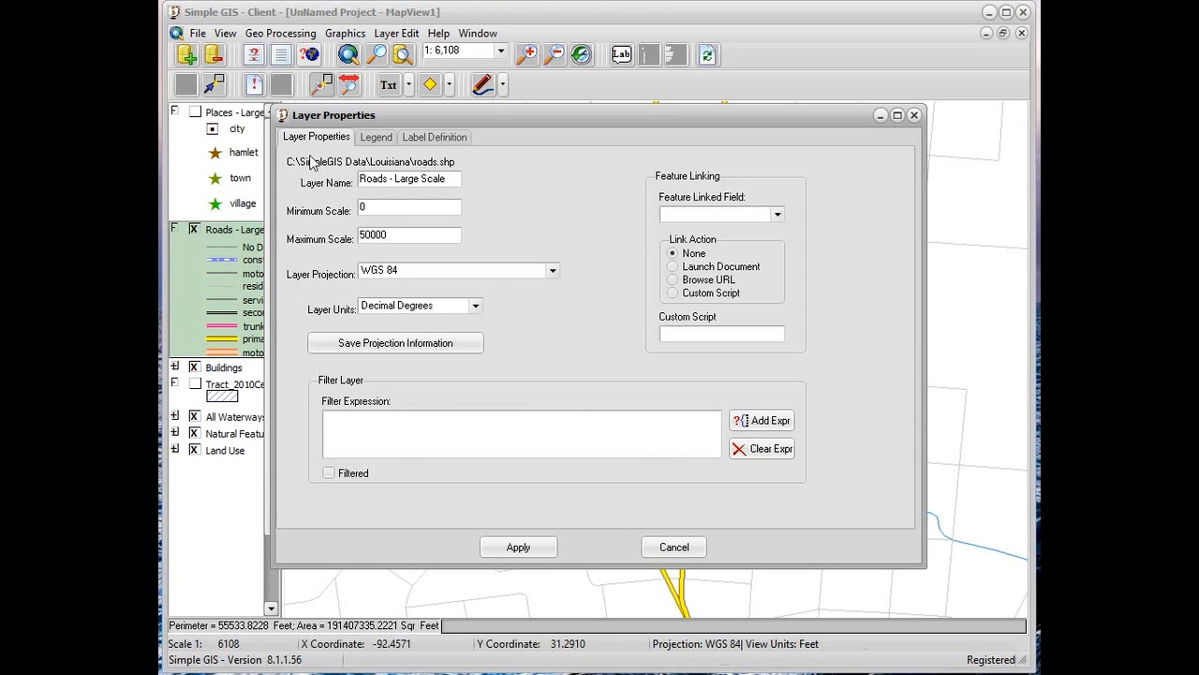
{"action": "left_click", "coordinate": [376, 139]}
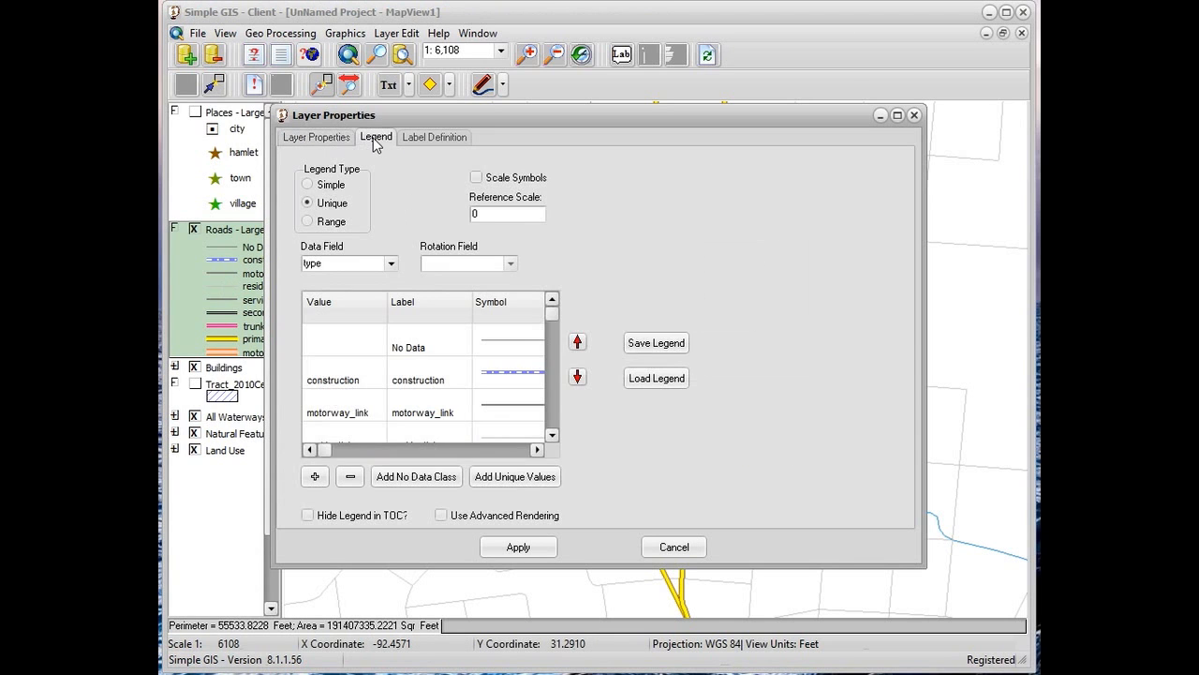
{"action": "left_click", "coordinate": [475, 179]}
{"action": "left_click", "coordinate": [487, 217]}
{"action": "left_click", "coordinate": [518, 548]}
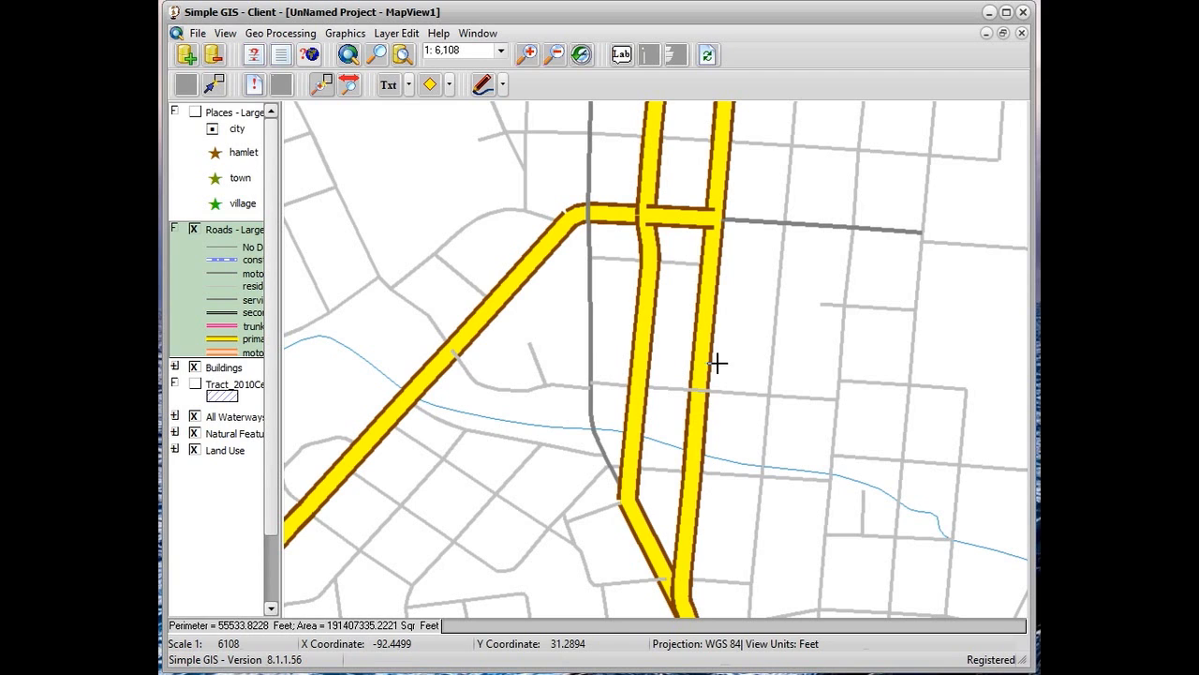
Set the roads legend's reference scale to 2000 and apply it to the map
{"action": "double_click", "coordinate": [251, 321]}
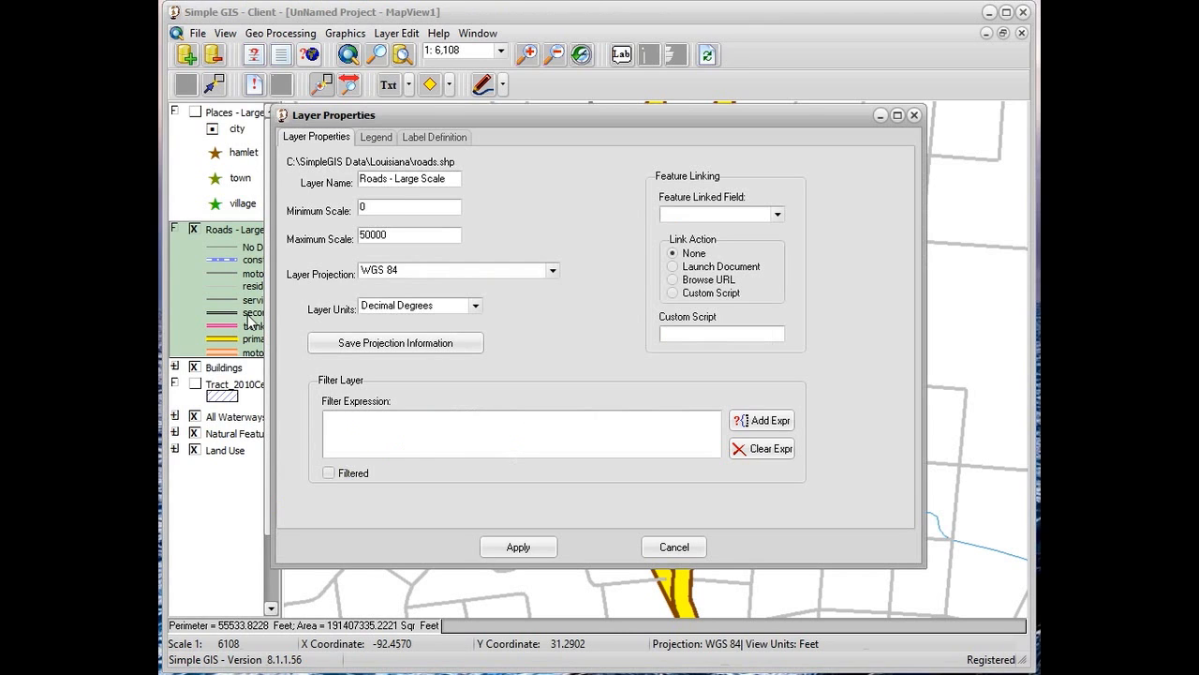
{"action": "left_click", "coordinate": [376, 138]}
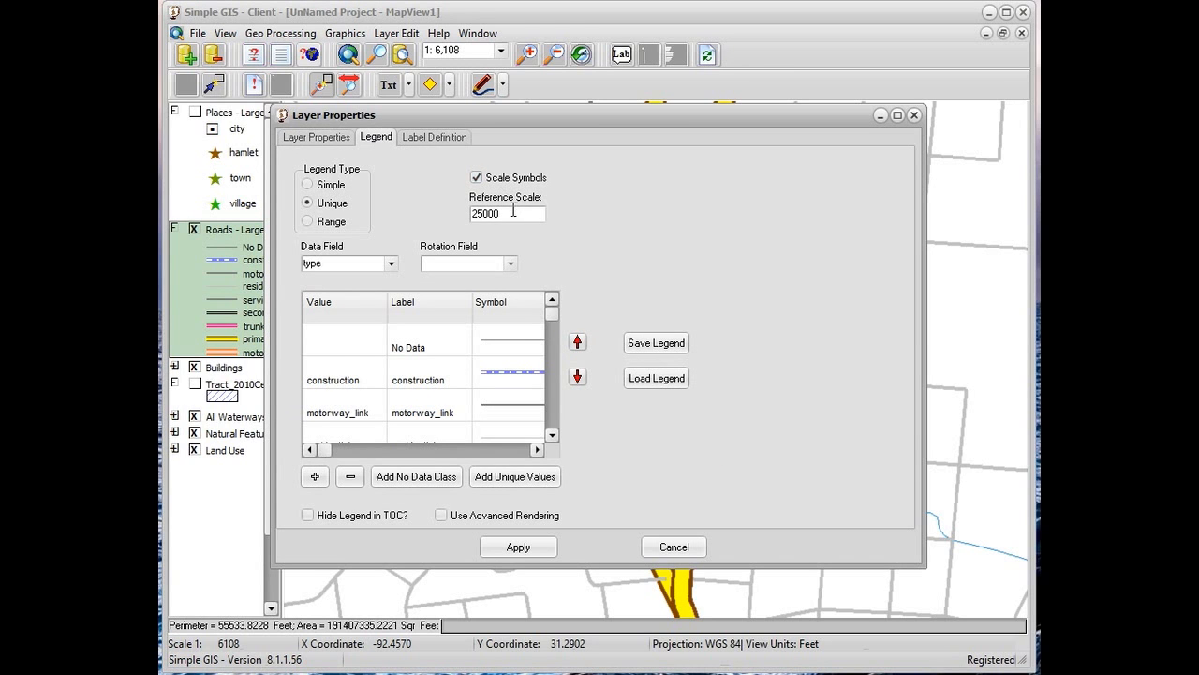
{"action": "left_click_drag", "start_coordinate": [510, 219], "coordinate": [413, 213]}
{"action": "type", "text": "20"}
{"action": "left_click", "coordinate": [536, 548]}
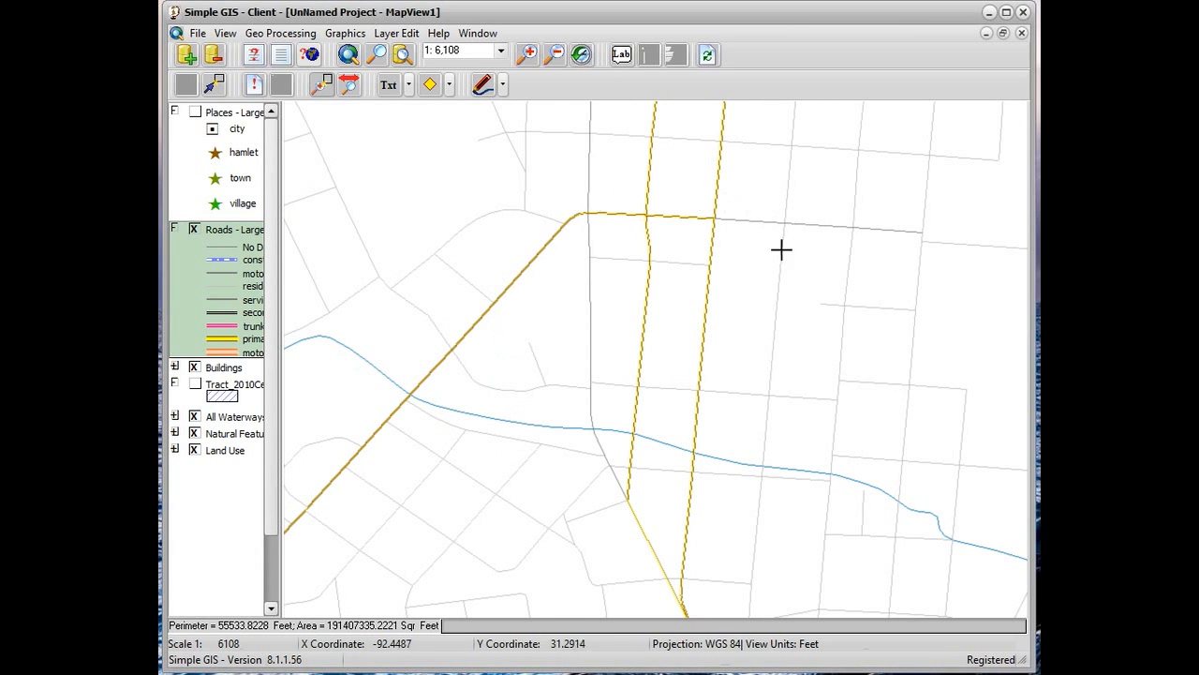
Restore the roads legend's reference scale to 25000 and apply the change
{"action": "double_click", "coordinate": [225, 301]}
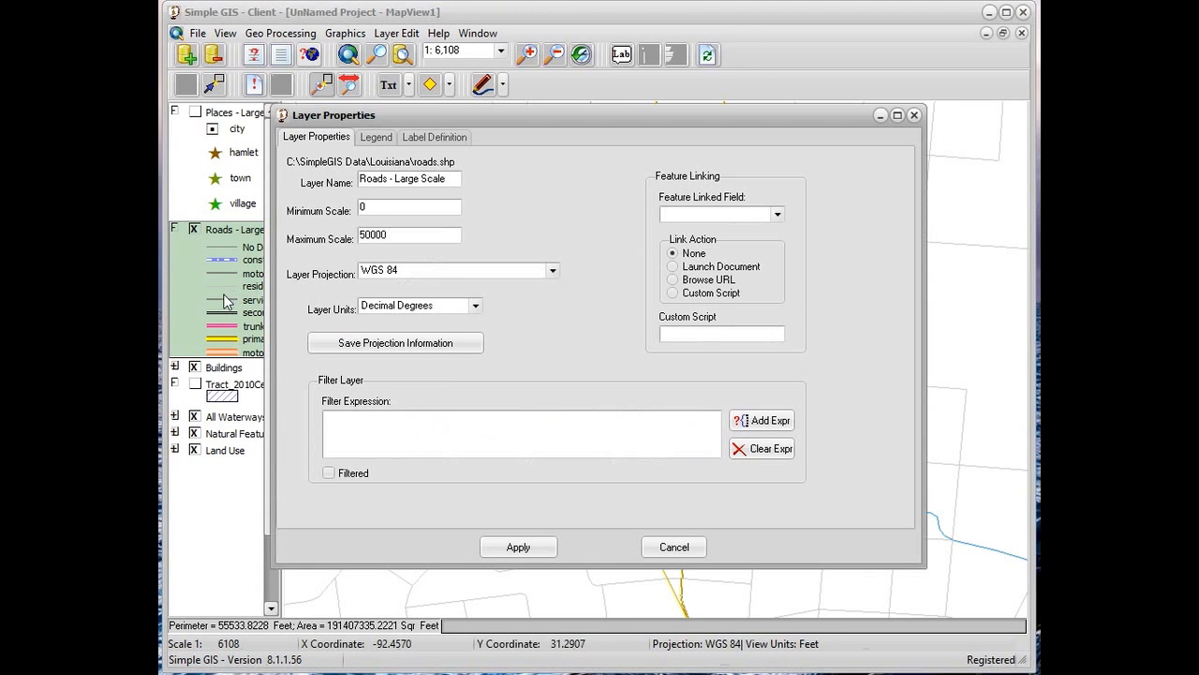
{"action": "left_click", "coordinate": [387, 135]}
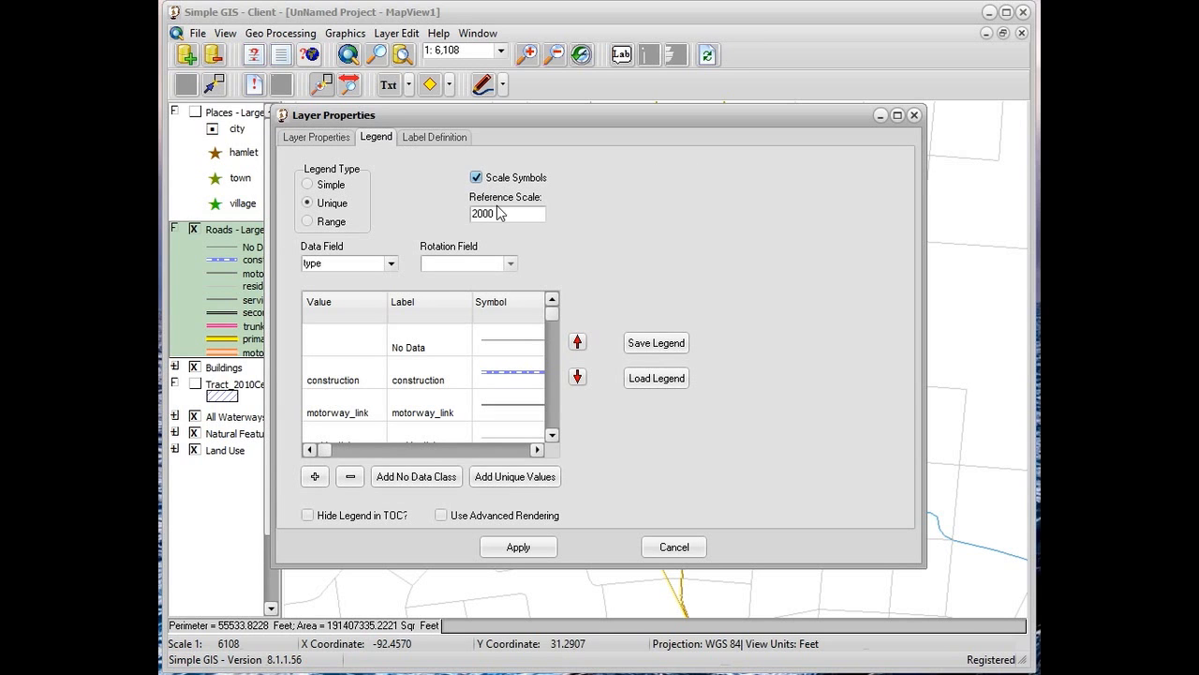
{"action": "left_click_drag", "start_coordinate": [495, 213], "coordinate": [465, 214]}
{"action": "type", "text": "25"}
{"action": "left_click", "coordinate": [532, 551]}
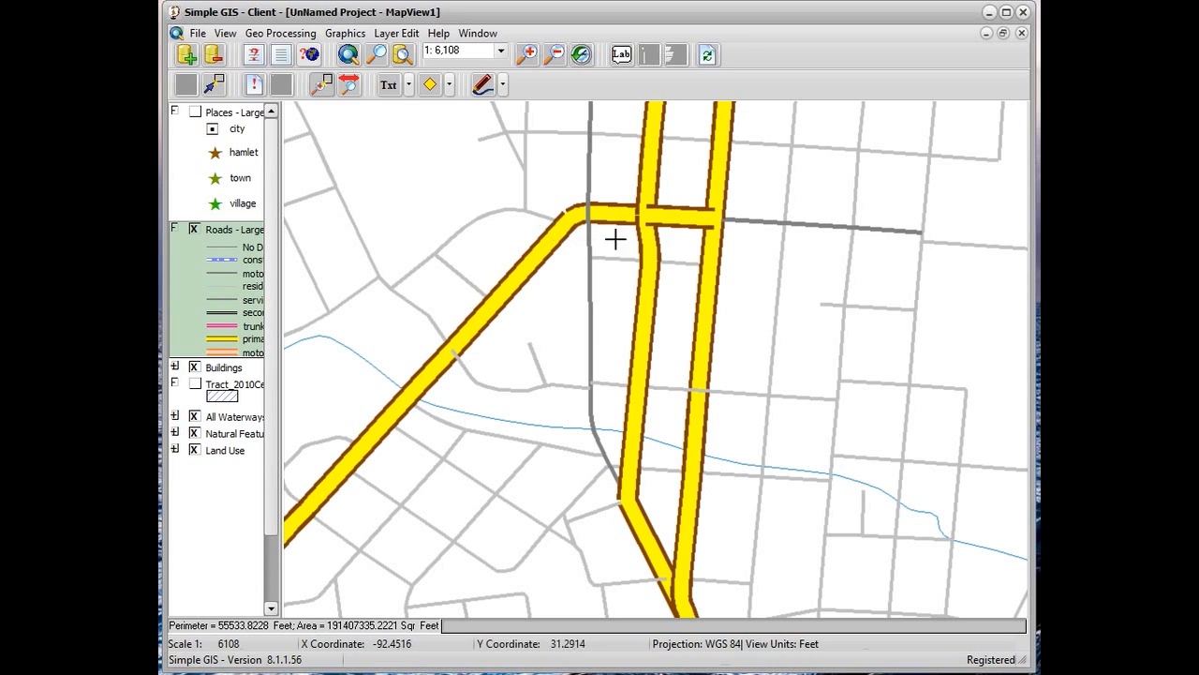
Set pen 0 of the primary class's yellow line symbol to a round end cap and apply the roads legend
{"action": "double_click", "coordinate": [218, 285]}
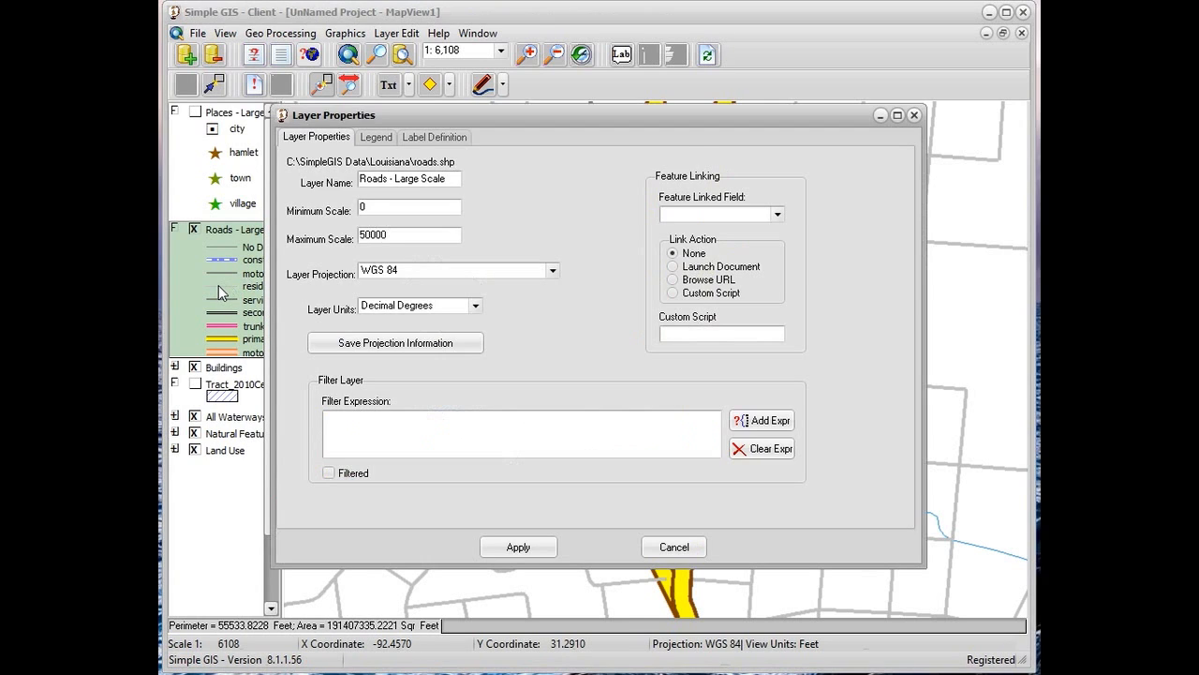
{"action": "left_click", "coordinate": [382, 136]}
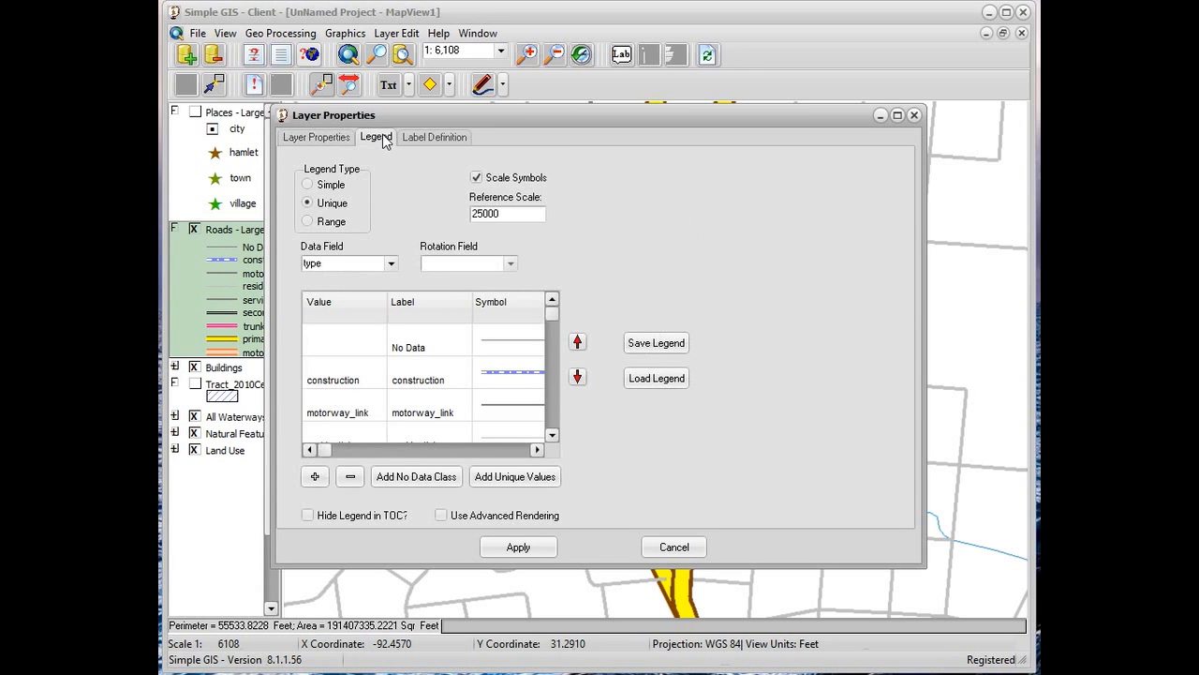
{"action": "left_click", "coordinate": [551, 434]}
{"action": "left_click", "coordinate": [551, 433]}
{"action": "left_click", "coordinate": [551, 433]}
{"action": "left_click", "coordinate": [551, 434]}
{"action": "left_click", "coordinate": [551, 434]}
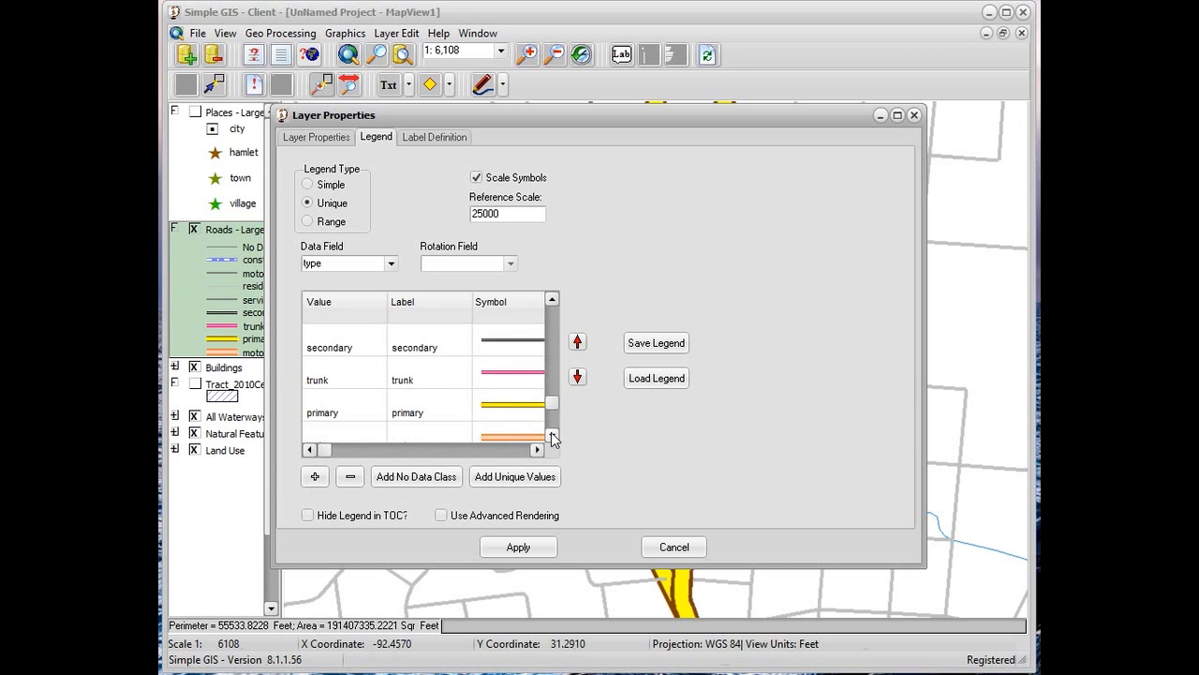
{"action": "double_click", "coordinate": [523, 418]}
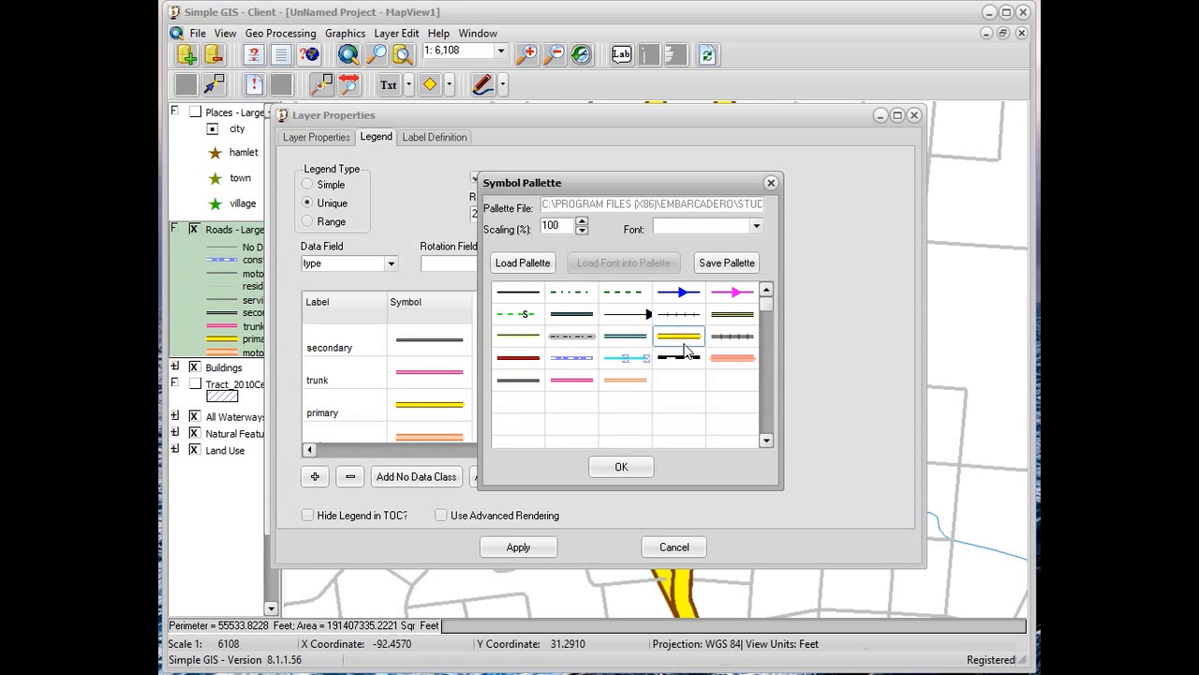
{"action": "double_click", "coordinate": [689, 343]}
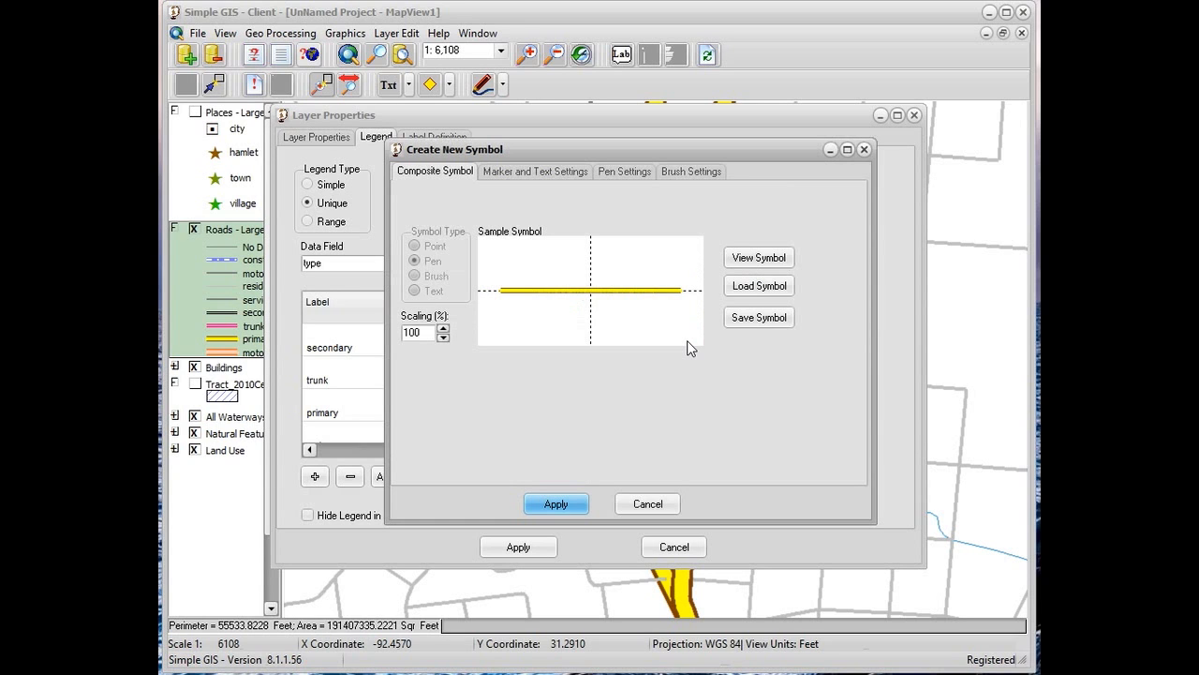
{"action": "left_click", "coordinate": [634, 178]}
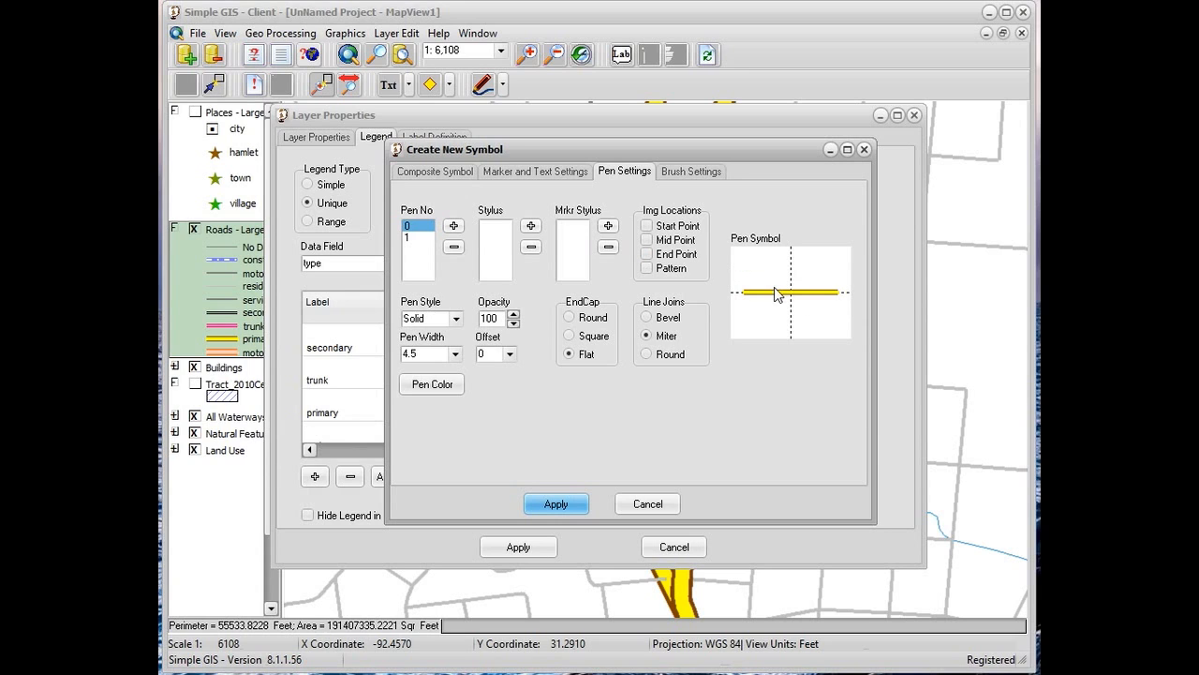
{"action": "left_click", "coordinate": [570, 318]}
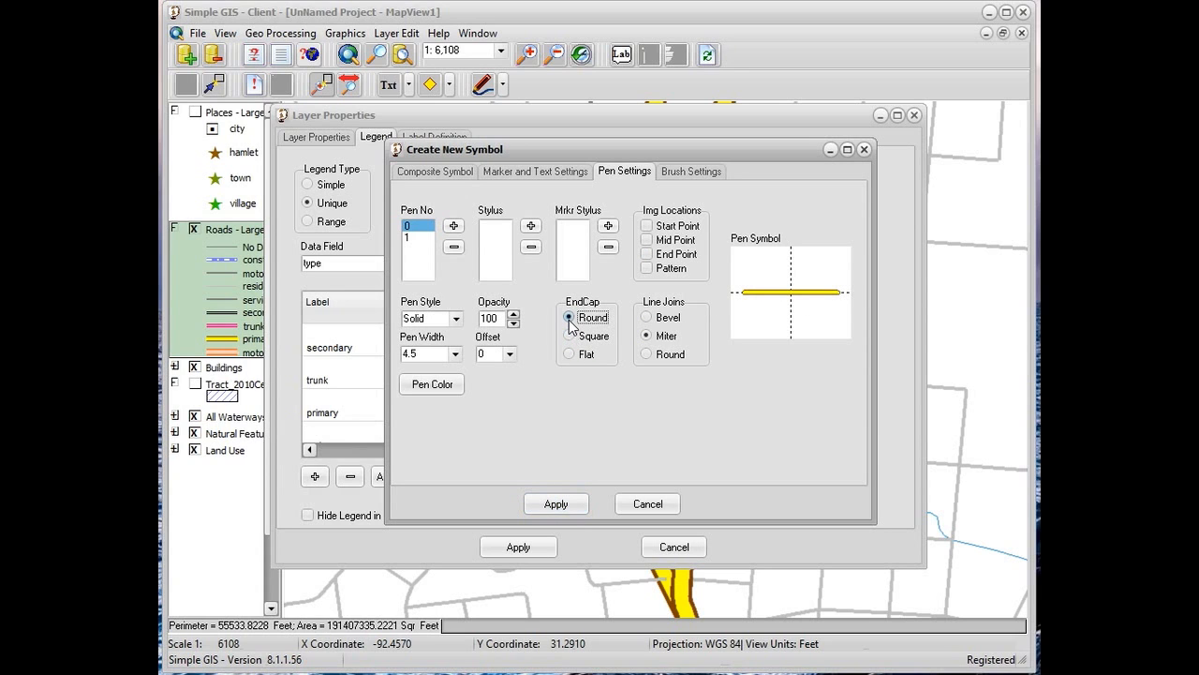
{"action": "left_click", "coordinate": [557, 504]}
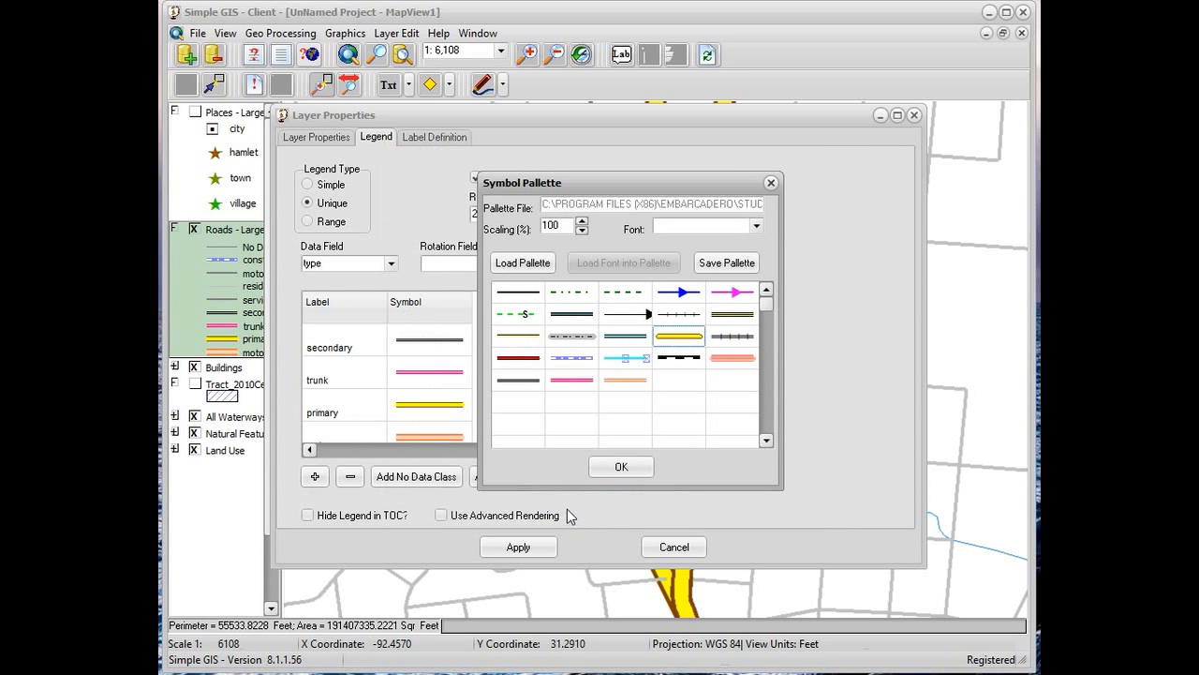
{"action": "left_click", "coordinate": [626, 472]}
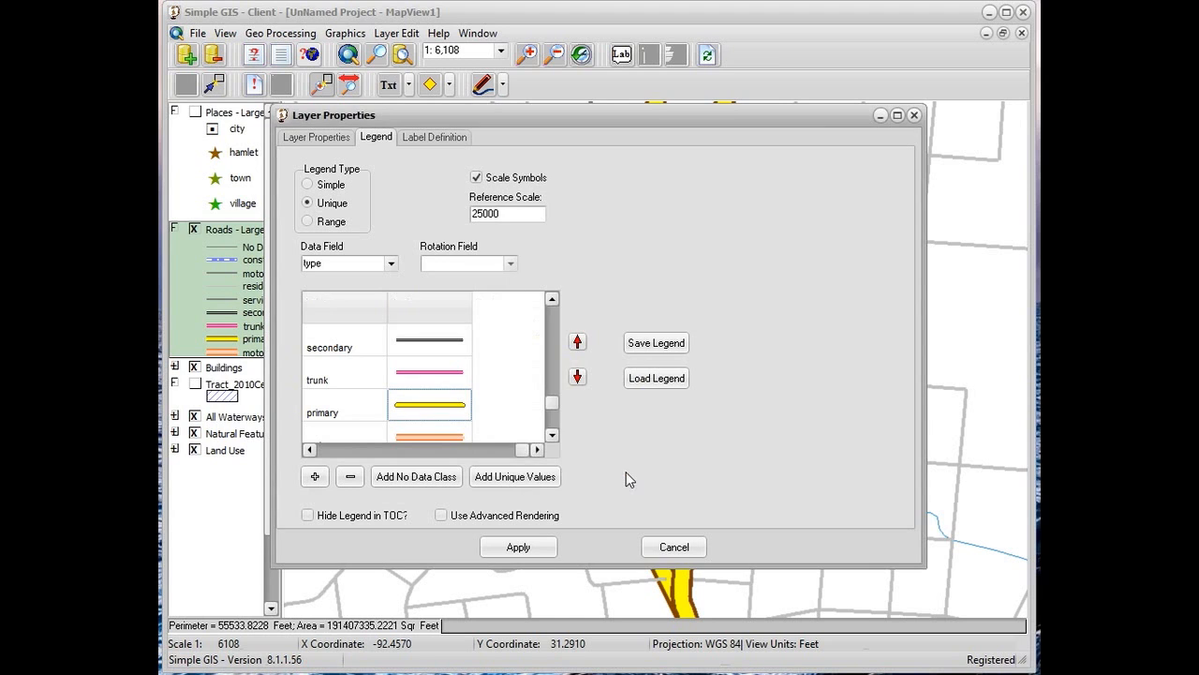
{"action": "left_click", "coordinate": [552, 540]}
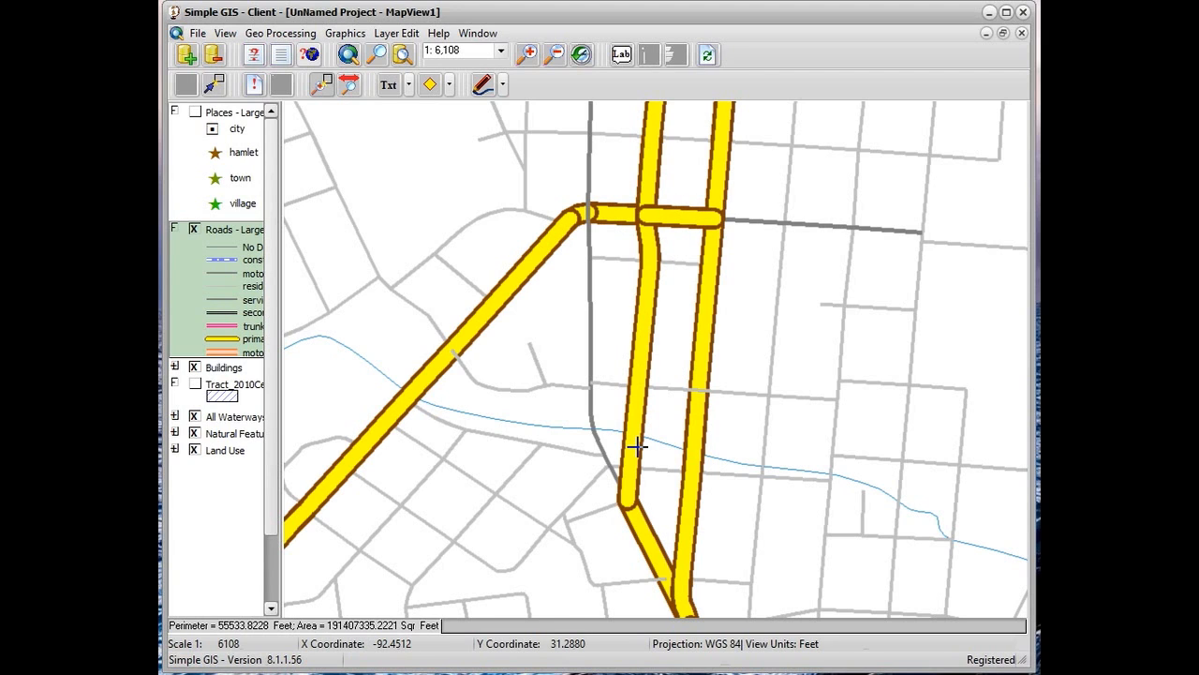
Turn on advanced rendering for the roads layer's legend and apply it to the map
{"action": "double_click", "coordinate": [225, 315]}
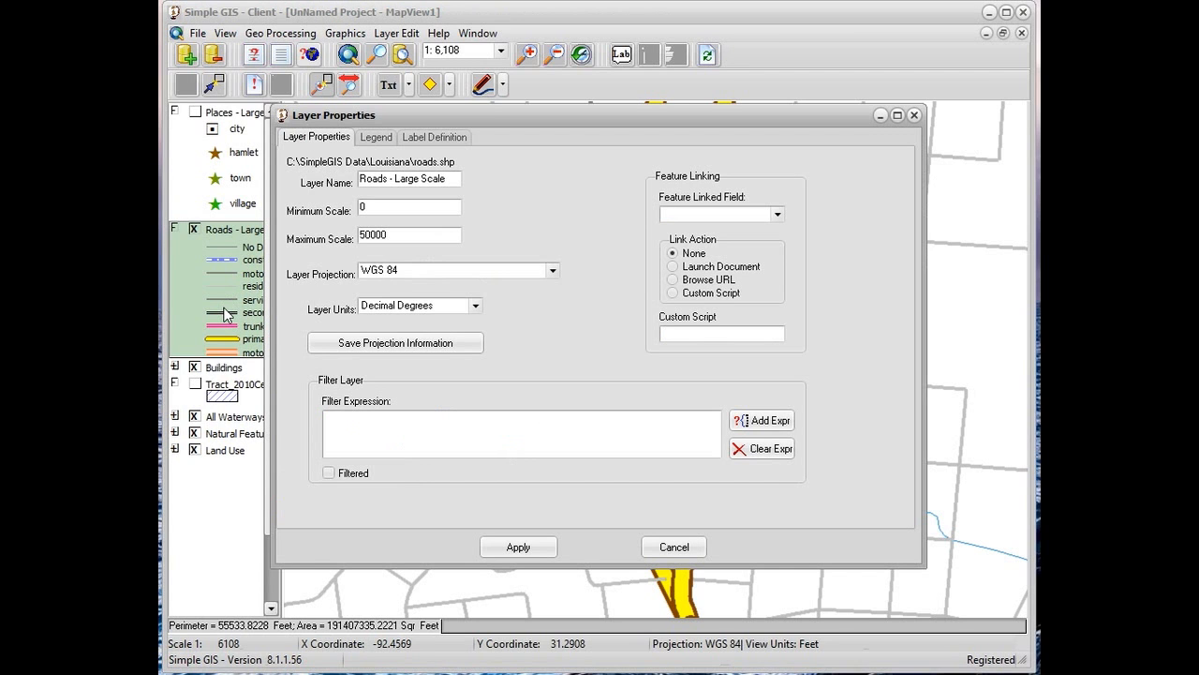
{"action": "left_click", "coordinate": [373, 137]}
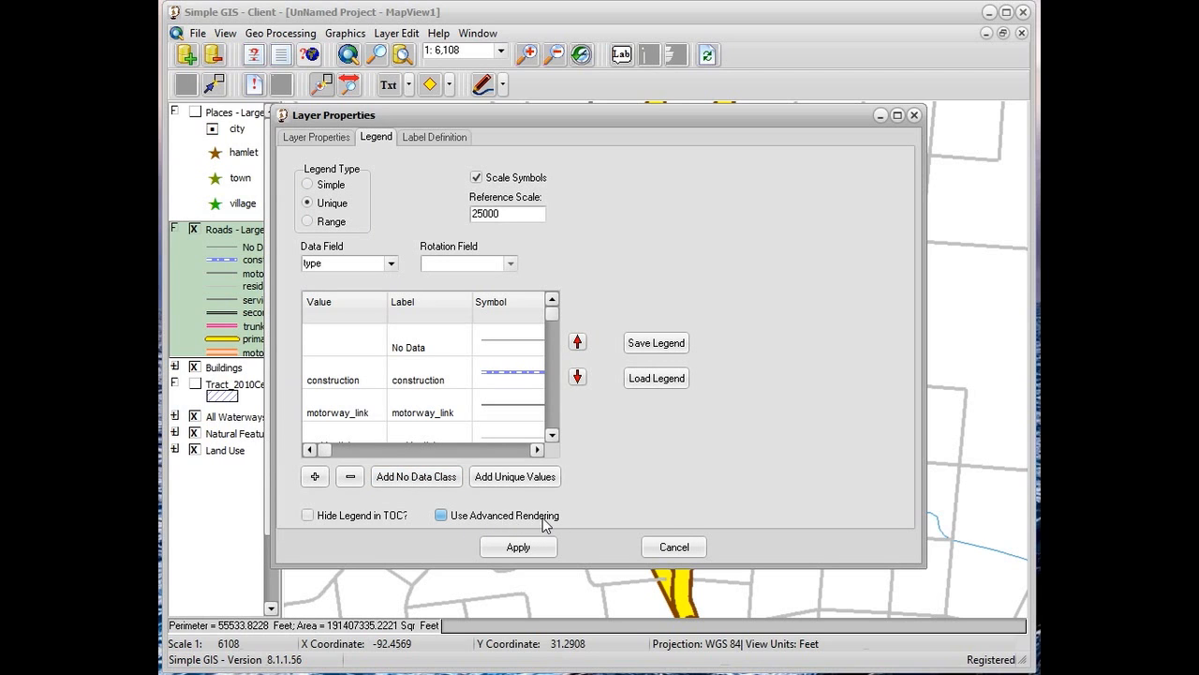
{"action": "left_click", "coordinate": [440, 516]}
{"action": "left_click", "coordinate": [518, 549]}
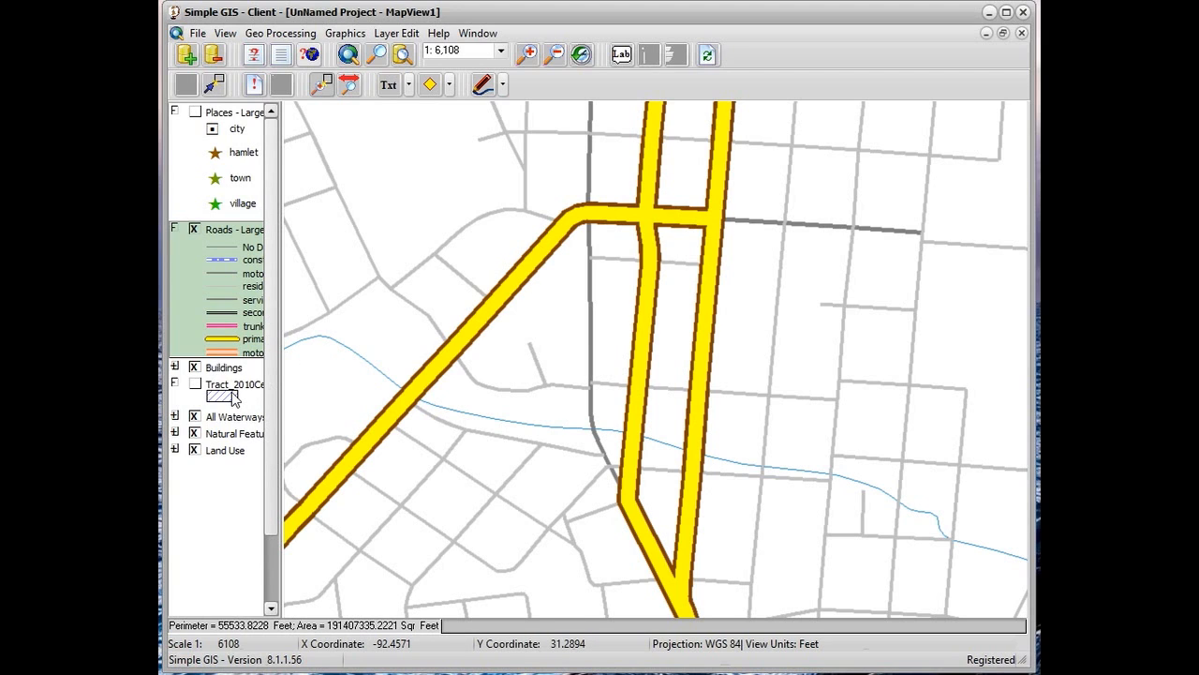
Switch the map display from the roads layer to the 2010 census tract layer and zoom to the contiguous United States
{"action": "left_click", "coordinate": [194, 231]}
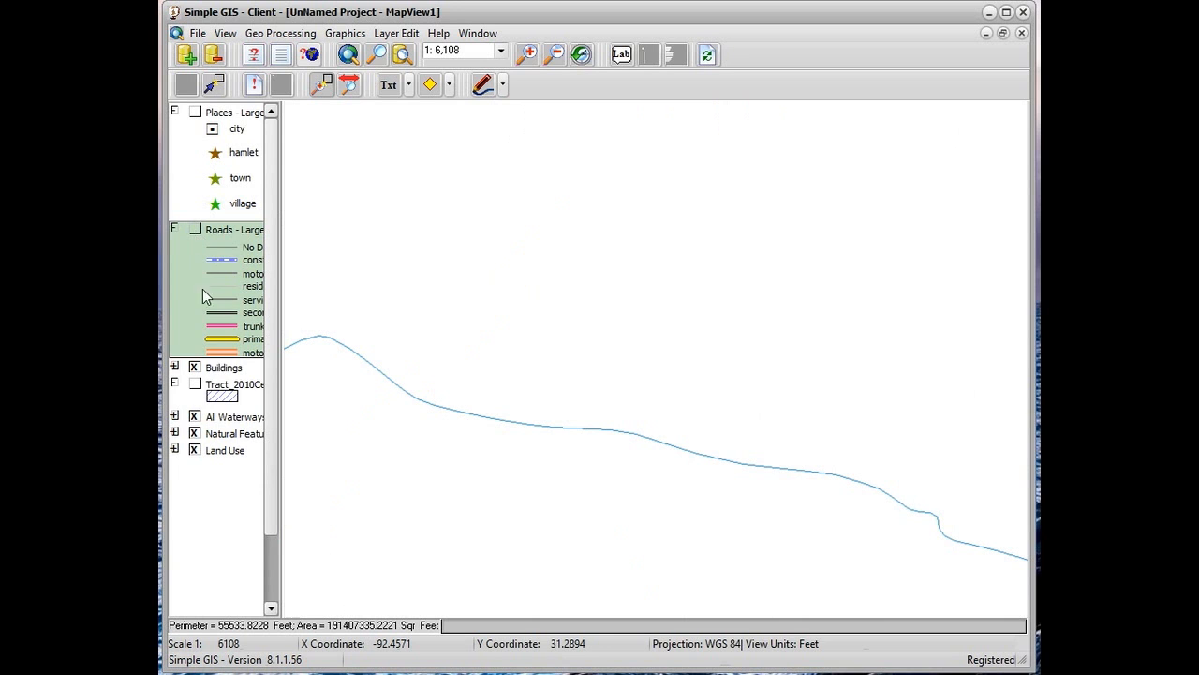
{"action": "left_click", "coordinate": [223, 394]}
{"action": "left_click", "coordinate": [194, 385]}
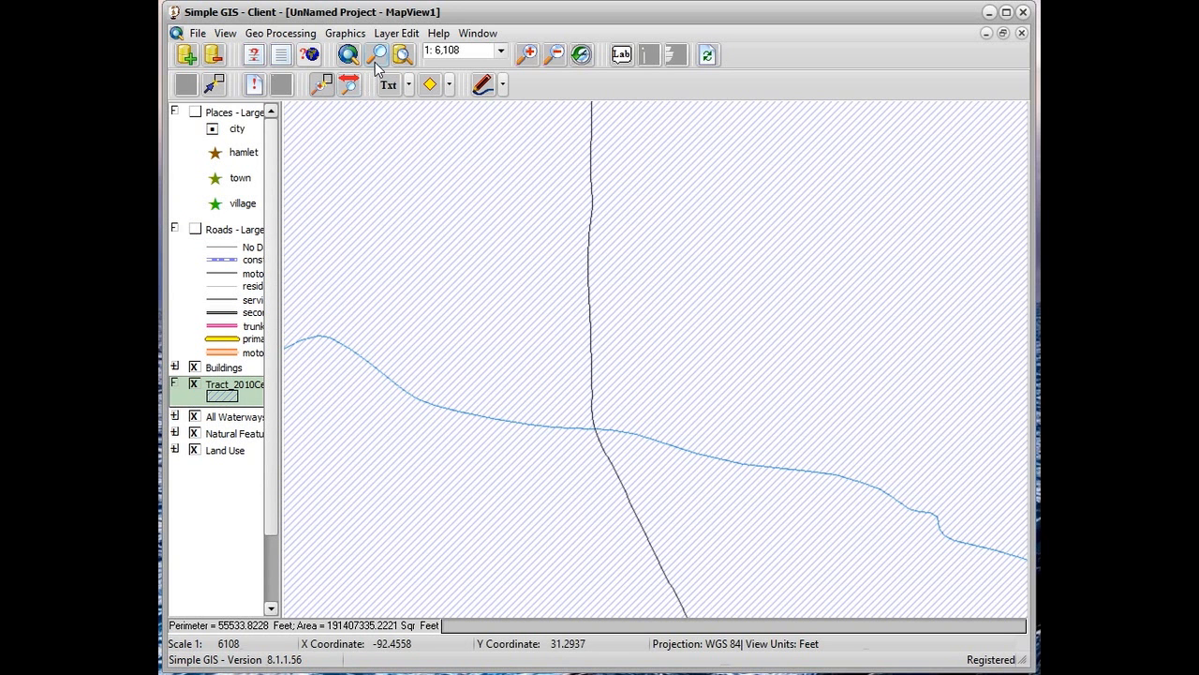
{"action": "left_click", "coordinate": [375, 55]}
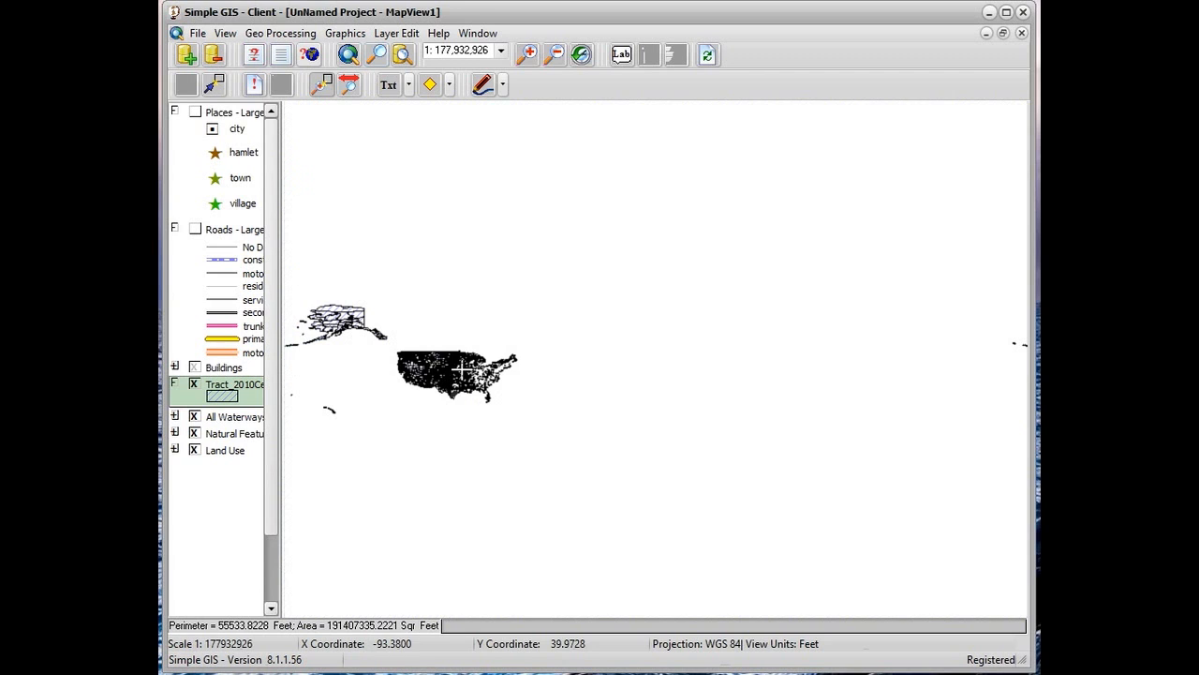
{"action": "left_click", "coordinate": [326, 90]}
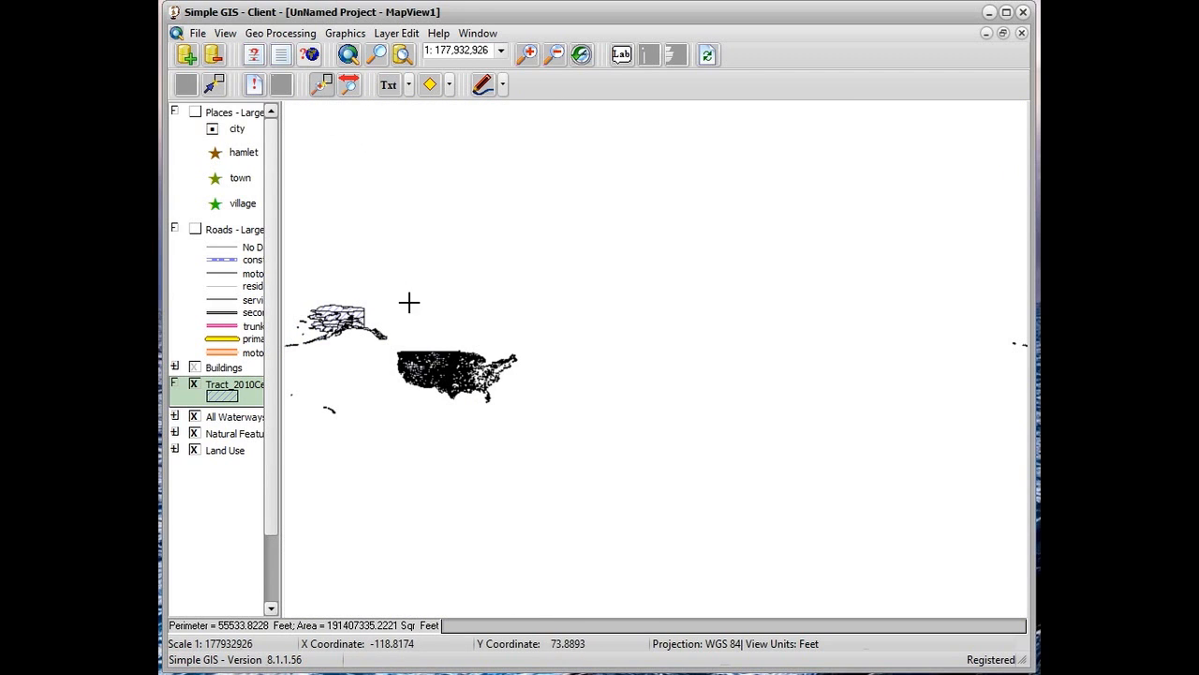
{"action": "left_click", "coordinate": [410, 352]}
{"action": "left_click_drag", "start_coordinate": [413, 355], "coordinate": [521, 408]}
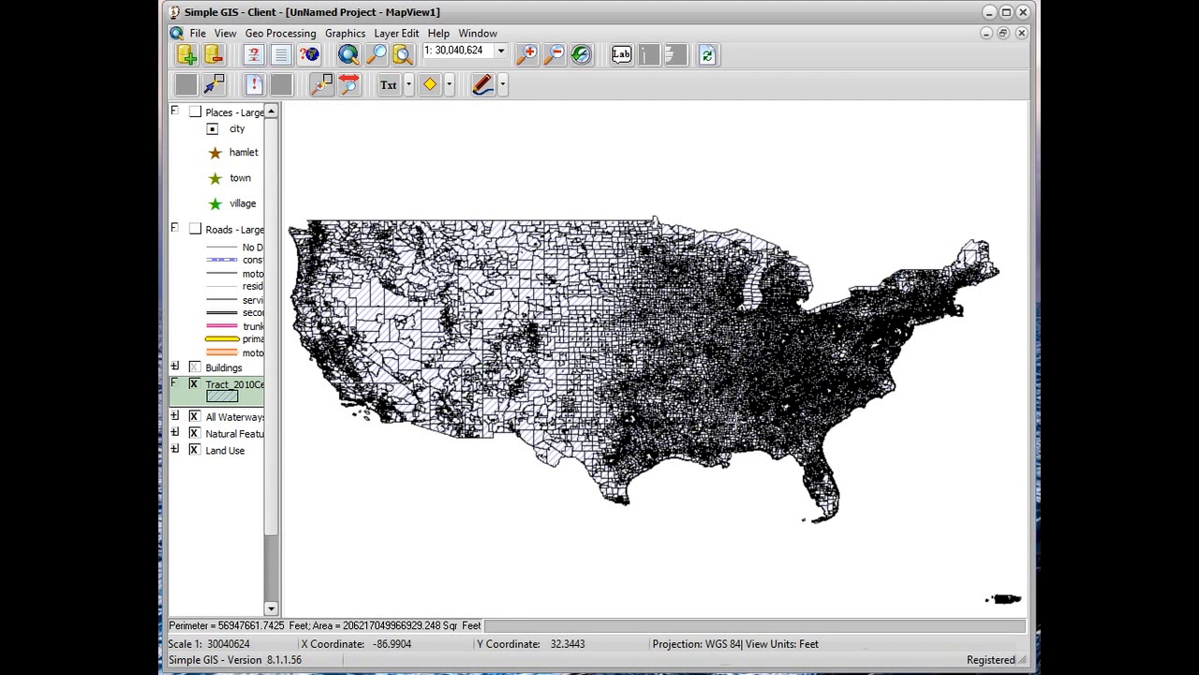
Set the census tract layer's legend type to Range on the DP0010001 data field and apply it
{"action": "double_click", "coordinate": [228, 402]}
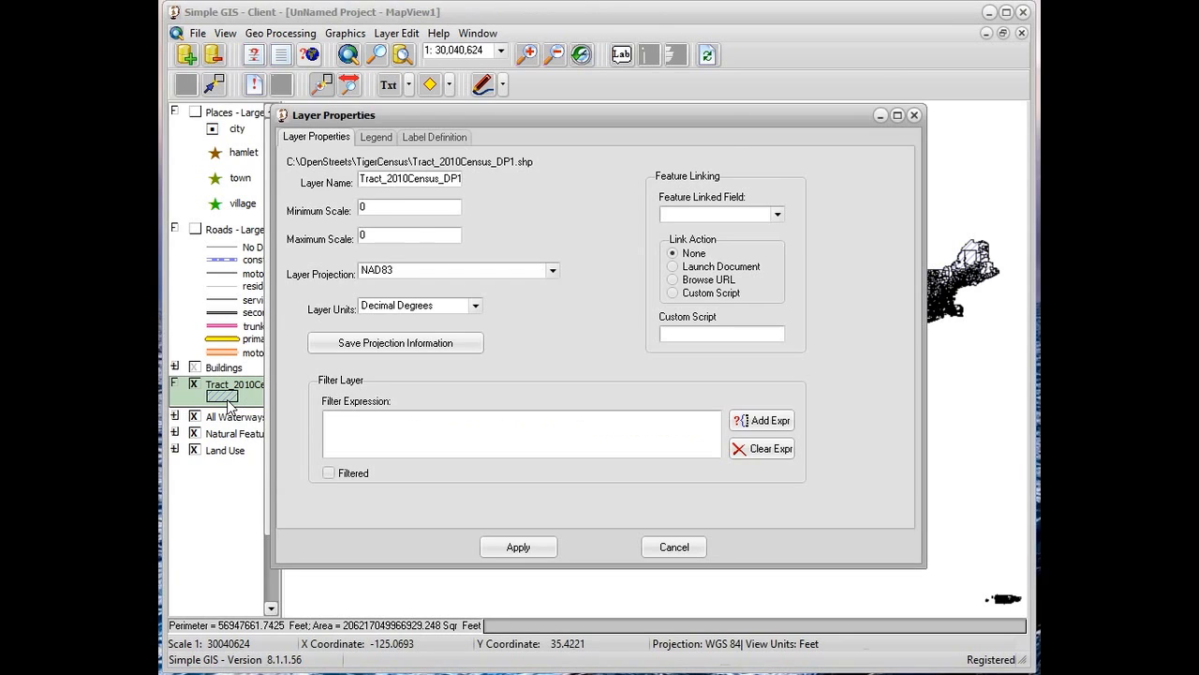
{"action": "left_click", "coordinate": [378, 139]}
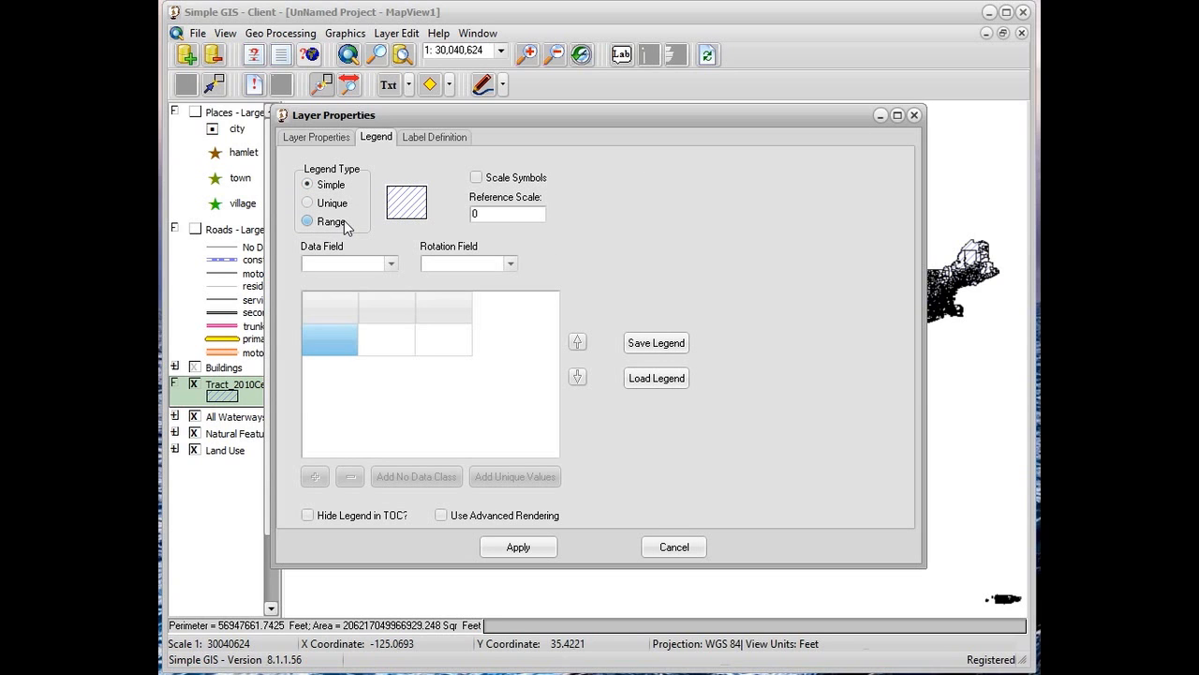
{"action": "left_click", "coordinate": [309, 222]}
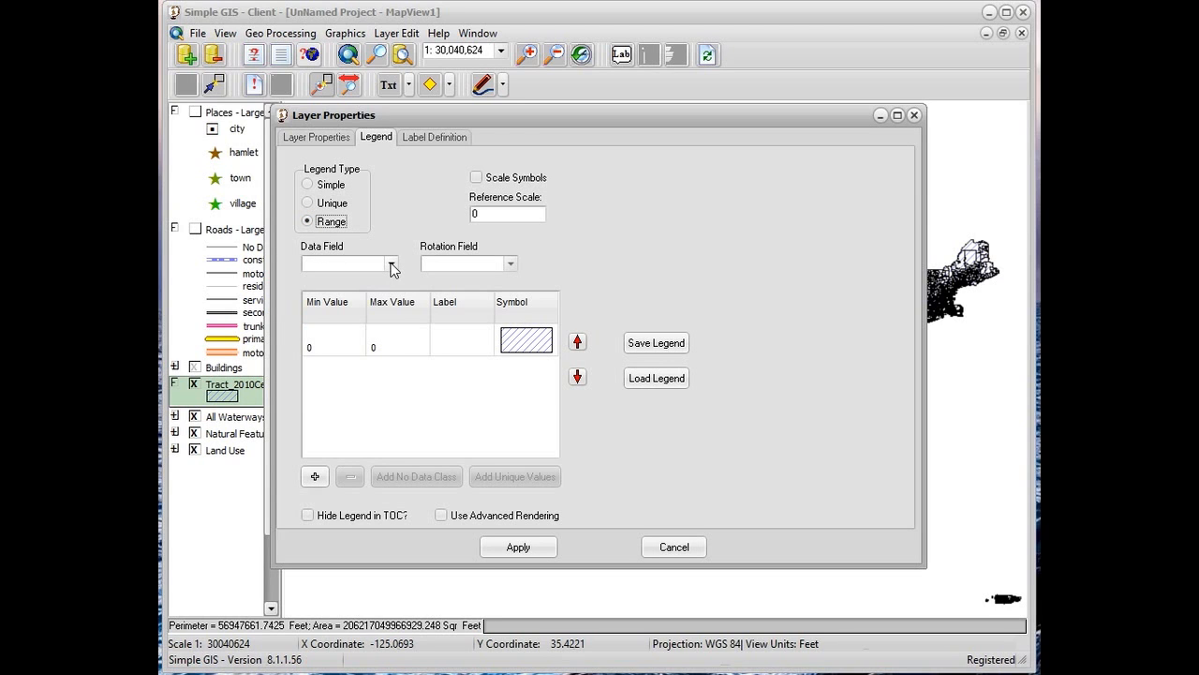
{"action": "left_click", "coordinate": [392, 265]}
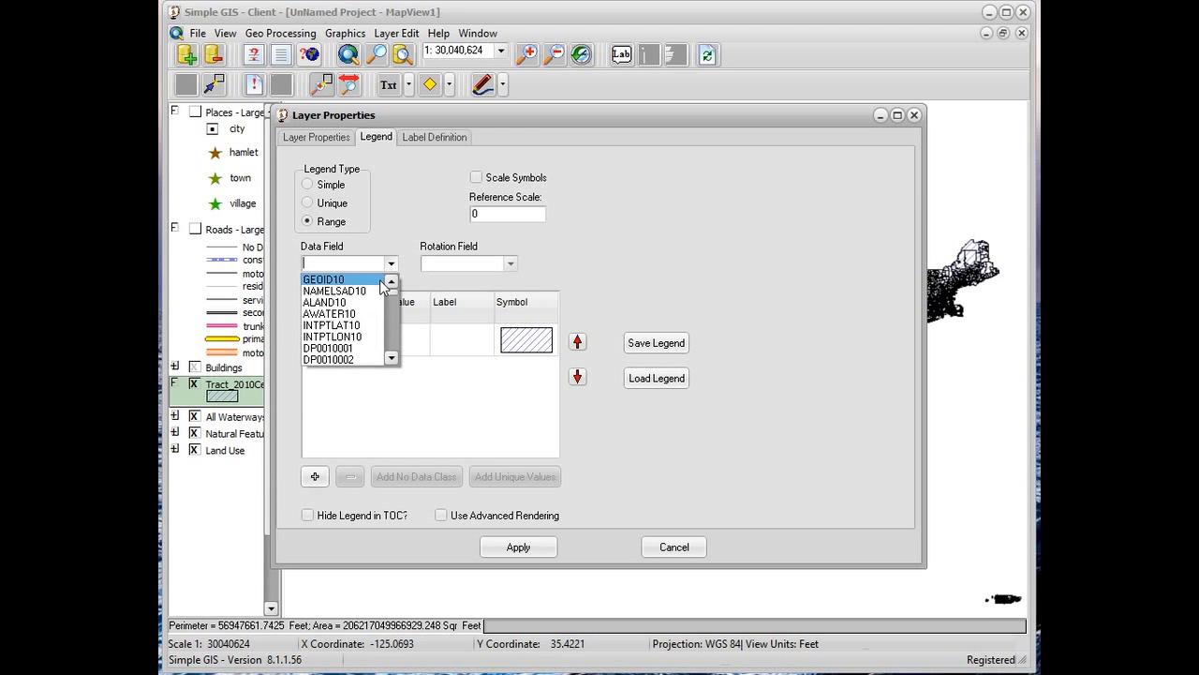
{"action": "left_click", "coordinate": [355, 349]}
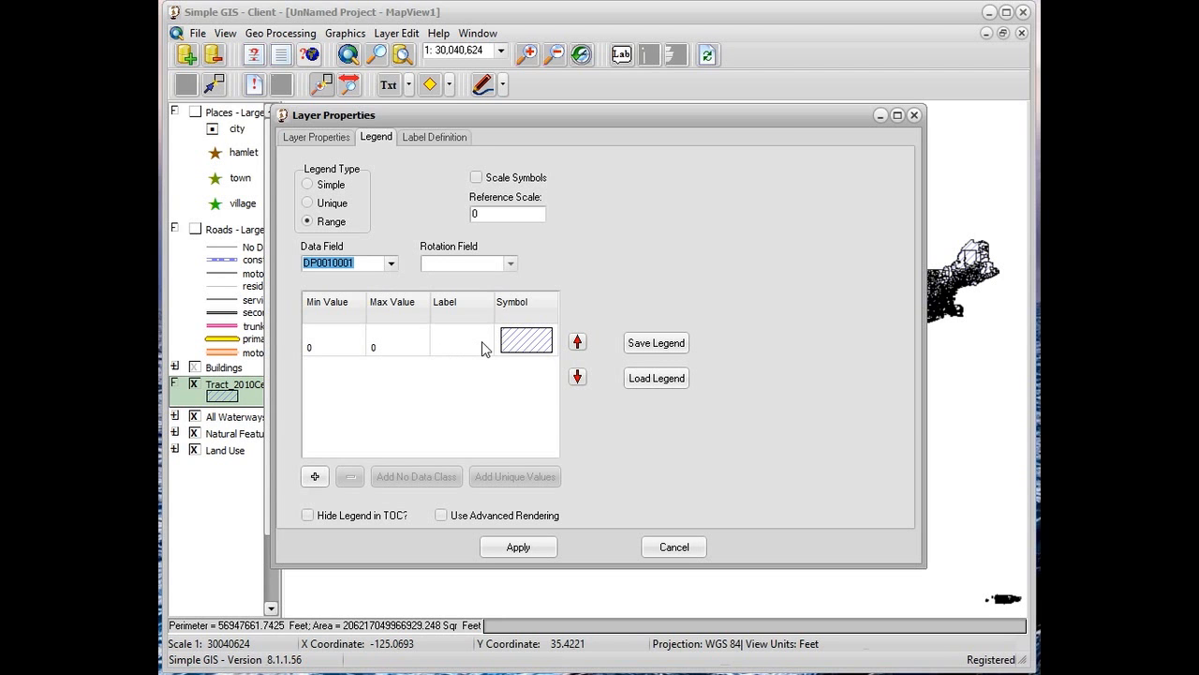
{"action": "left_click", "coordinate": [525, 549]}
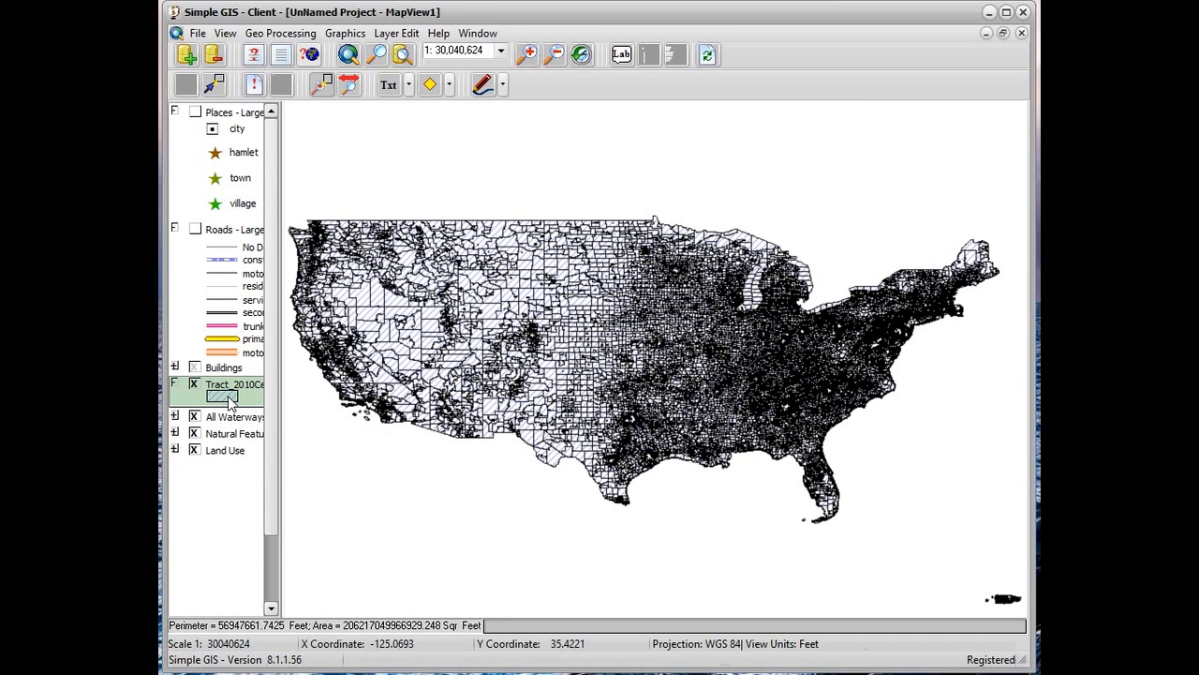
Examine the value range of DP0010001 in the tract attribute table by sorting it ascending and going to the last record
{"action": "left_click", "coordinate": [276, 56]}
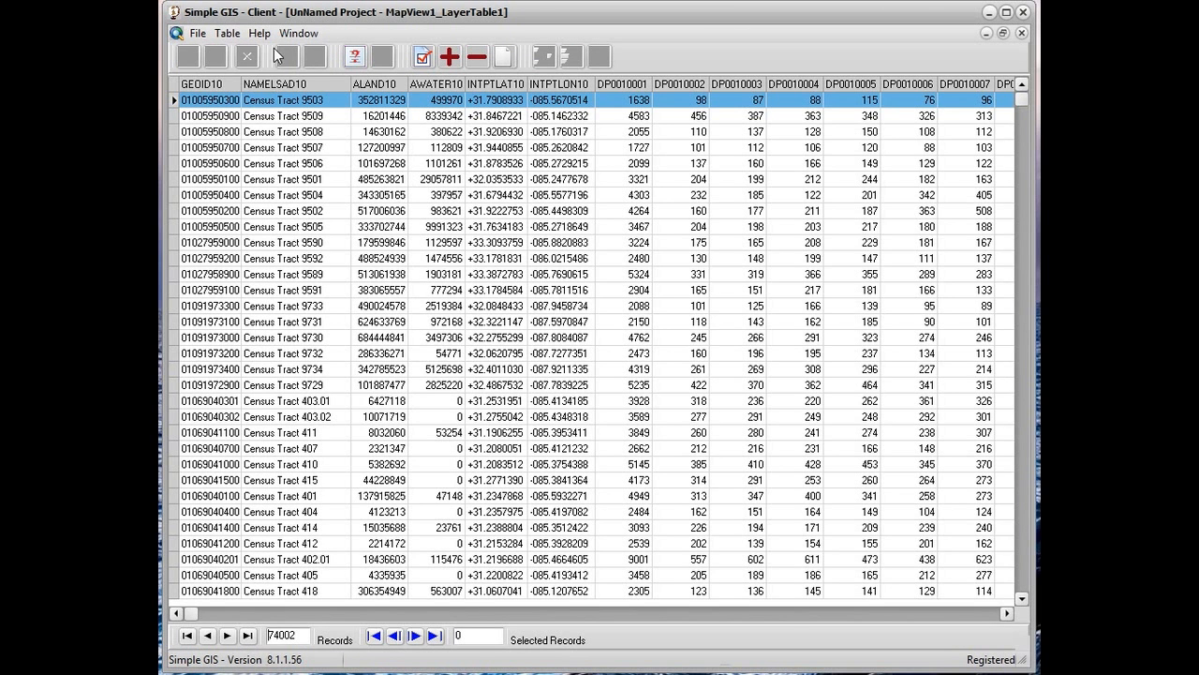
{"action": "left_click", "coordinate": [636, 86]}
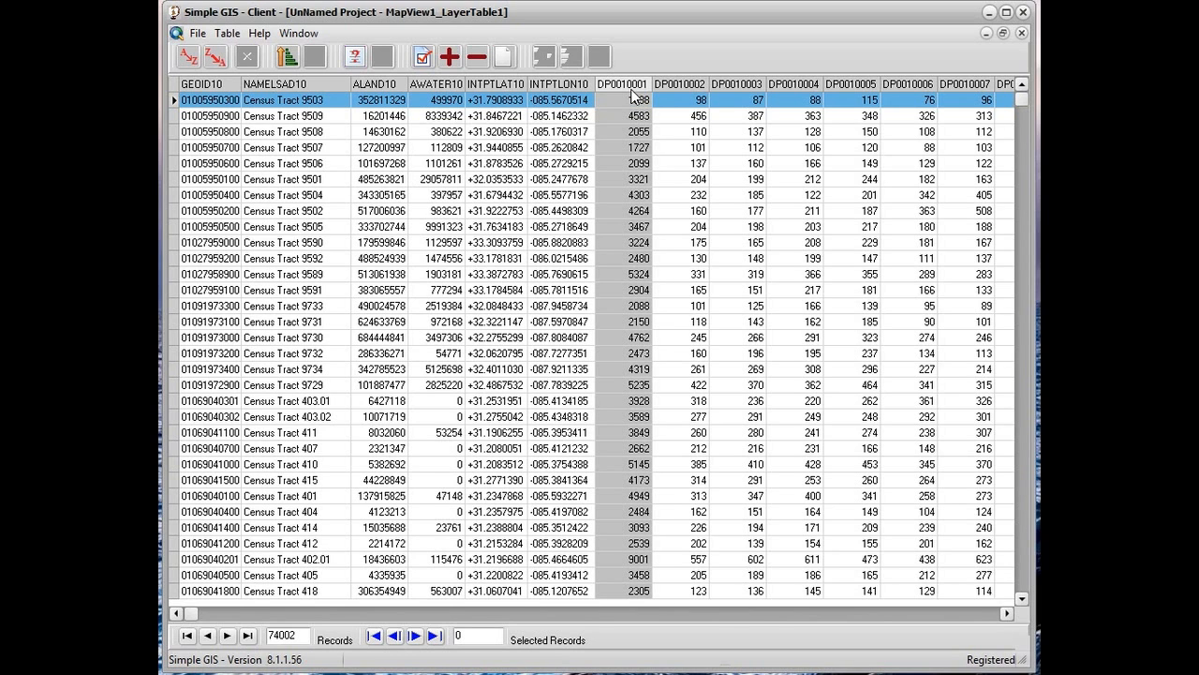
{"action": "left_click", "coordinate": [189, 57]}
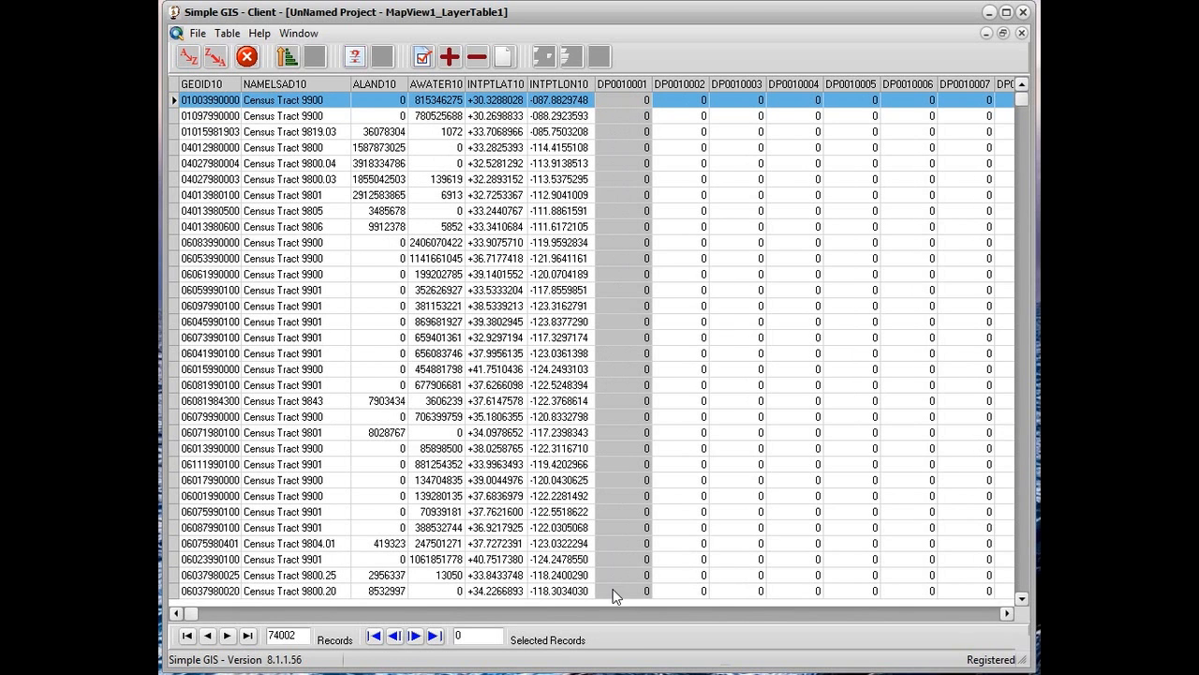
{"action": "left_click", "coordinate": [249, 637]}
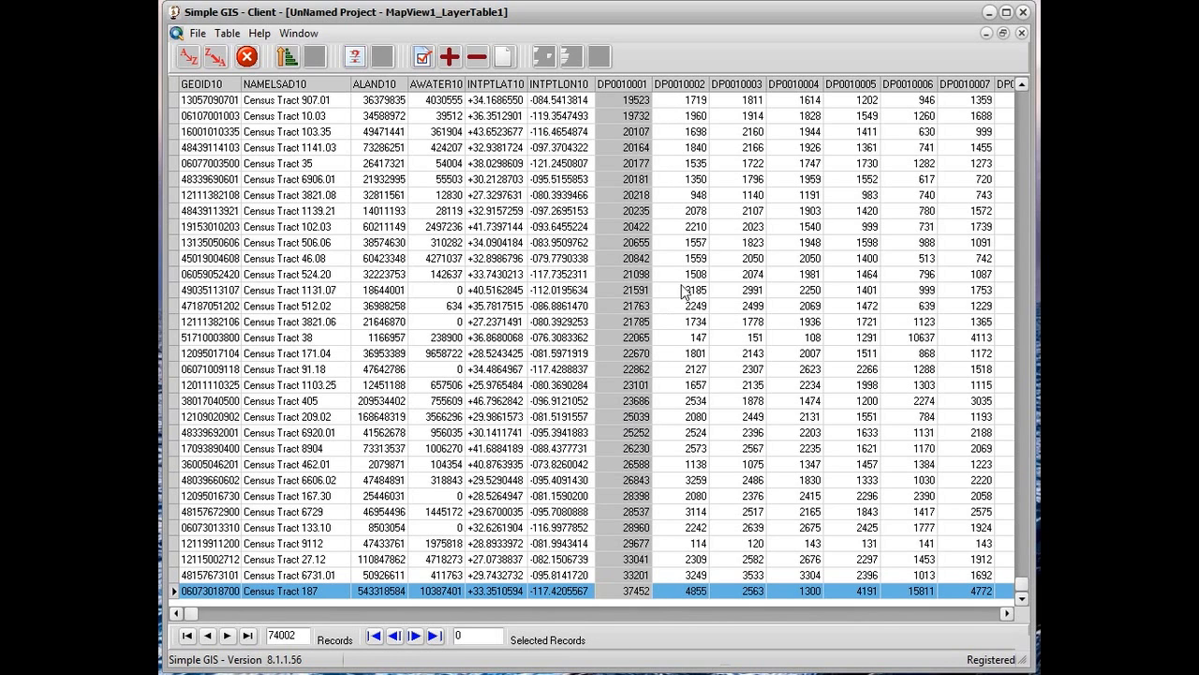
{"action": "left_click", "coordinate": [1021, 35]}
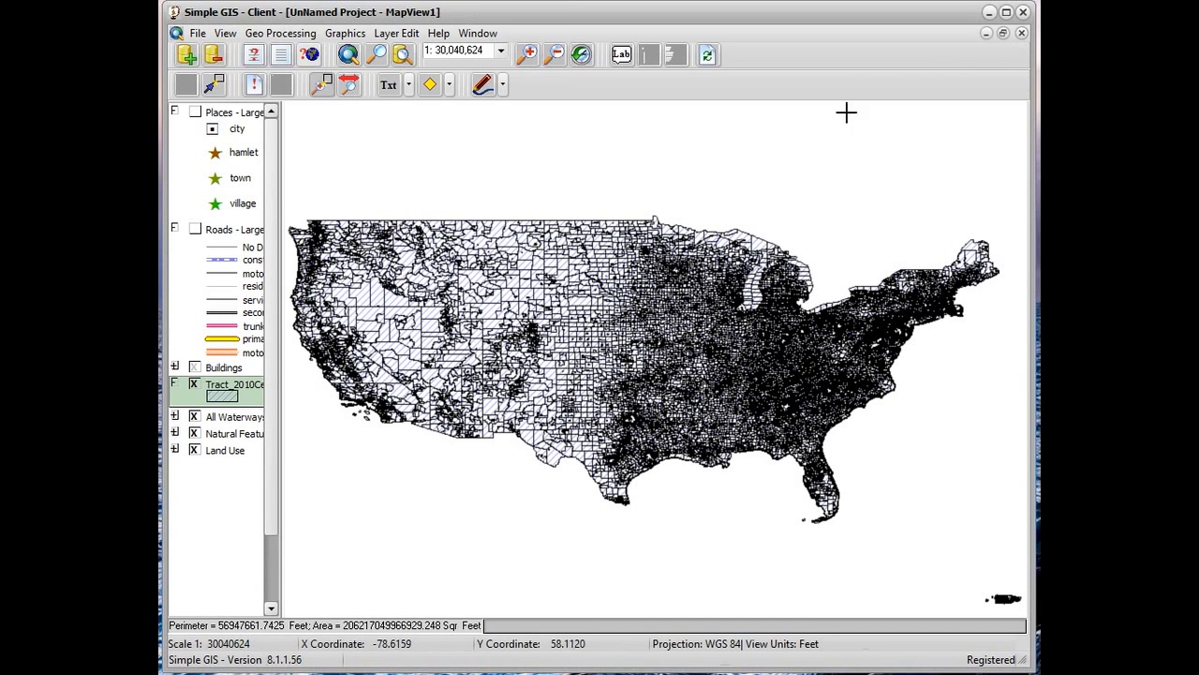
Set the maximum value of the first range class in the census tract legend to 8000
{"action": "double_click", "coordinate": [220, 404]}
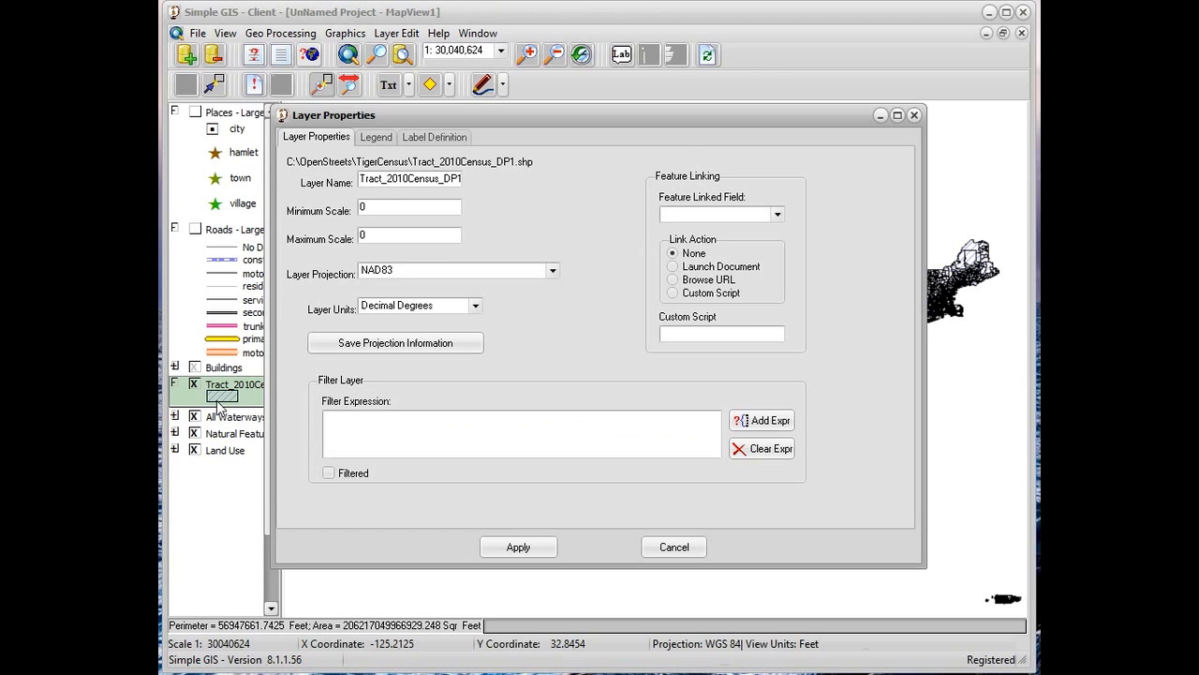
{"action": "left_click", "coordinate": [376, 138]}
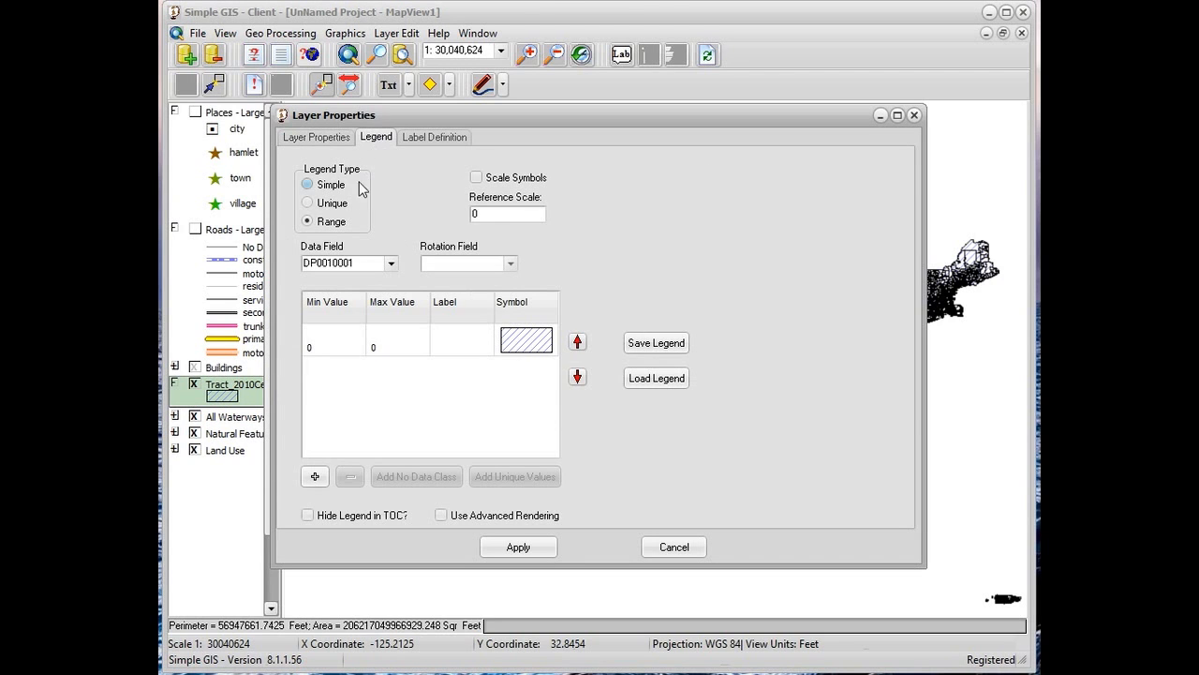
{"action": "double_click", "coordinate": [375, 350]}
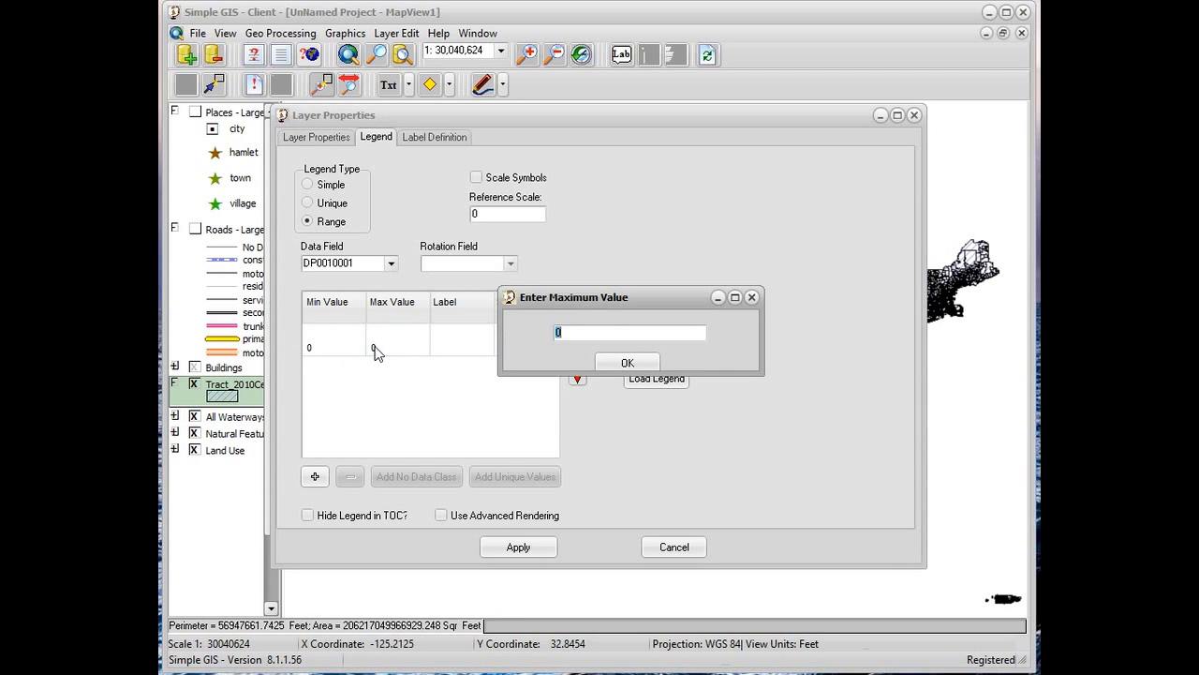
{"action": "type", "text": "8000"}
{"action": "left_click", "coordinate": [616, 366]}
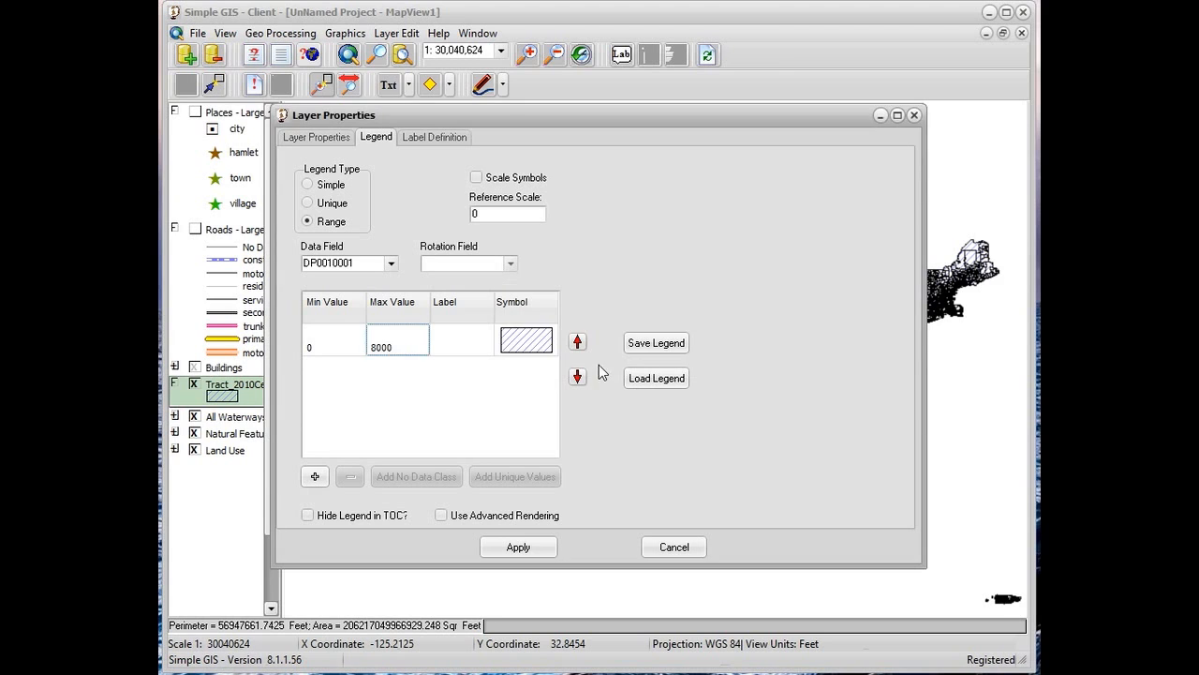
Give the first range class the solid blue fill symbol, lightened to pale blue (RGB 221, 244, 255)
{"action": "double_click", "coordinate": [522, 343]}
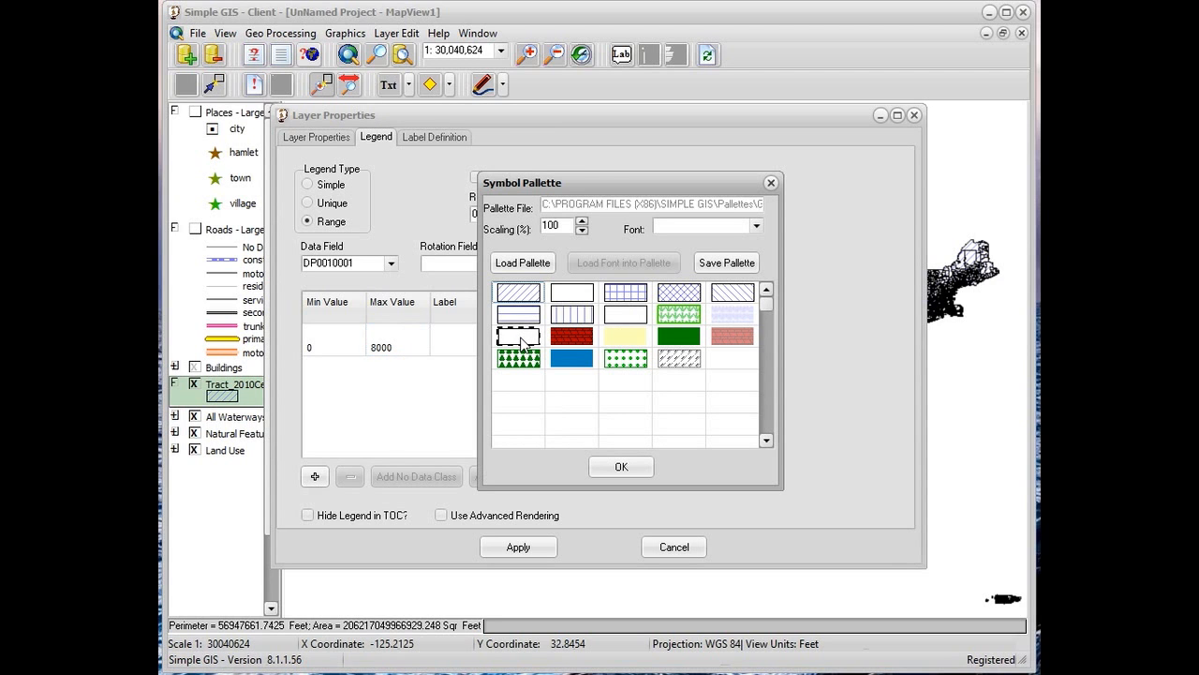
{"action": "double_click", "coordinate": [580, 356]}
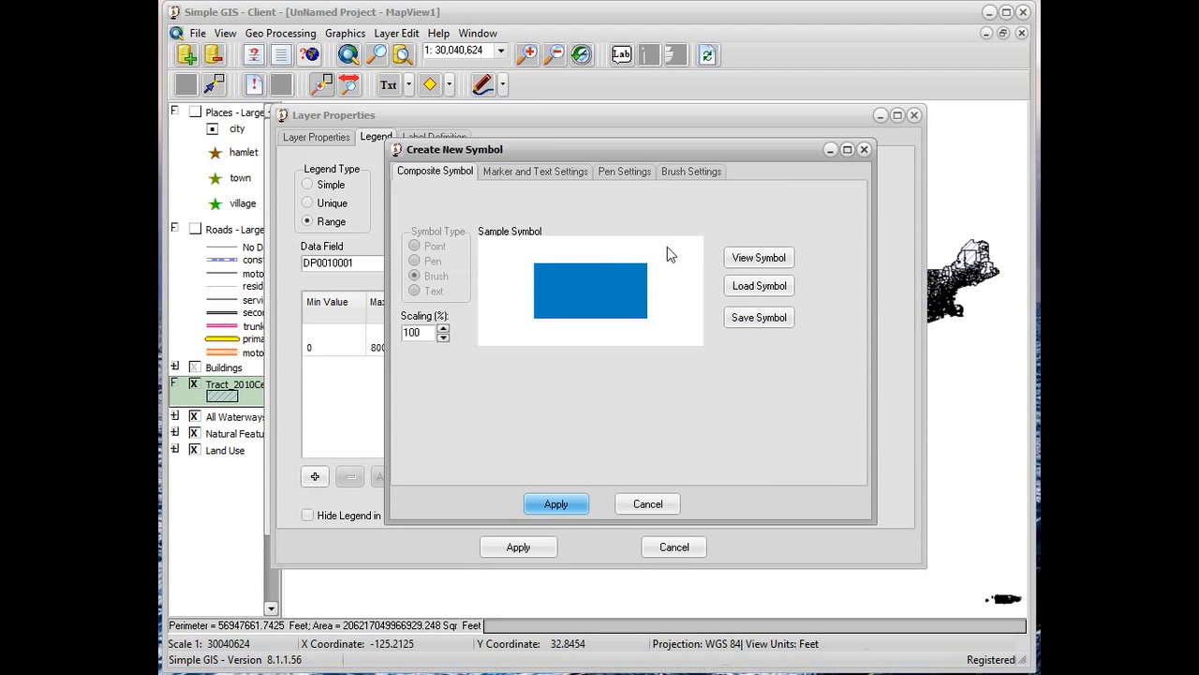
{"action": "left_click", "coordinate": [673, 173]}
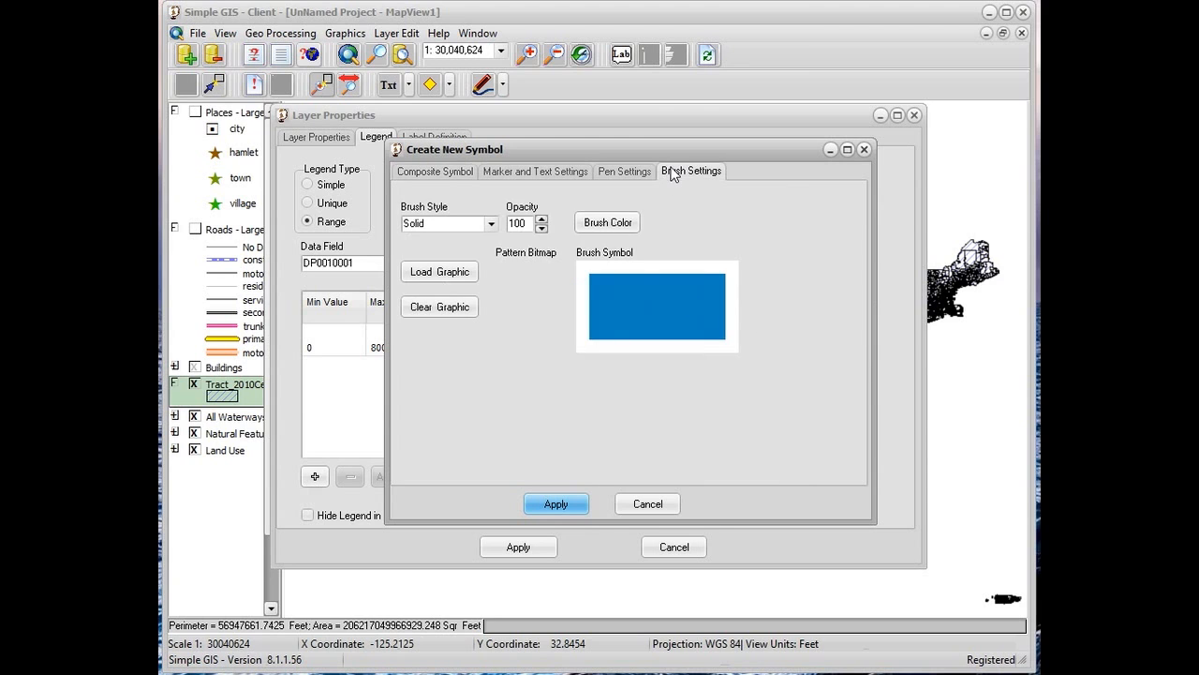
{"action": "left_click", "coordinate": [624, 223]}
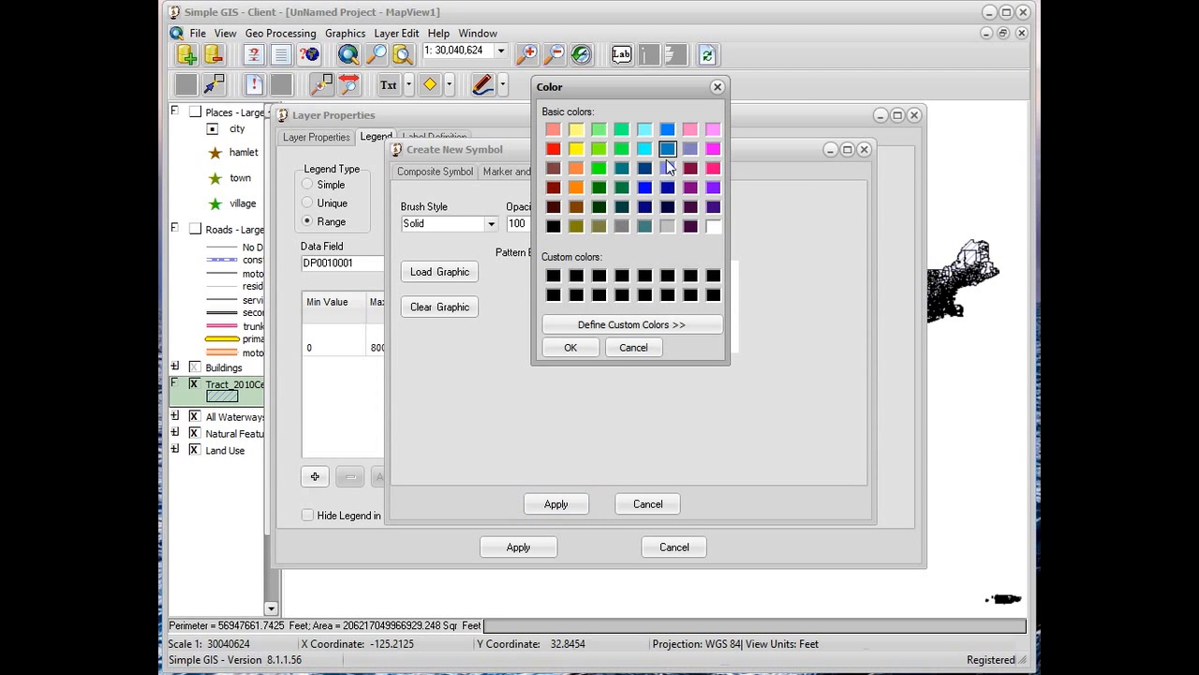
{"action": "left_click", "coordinate": [682, 319]}
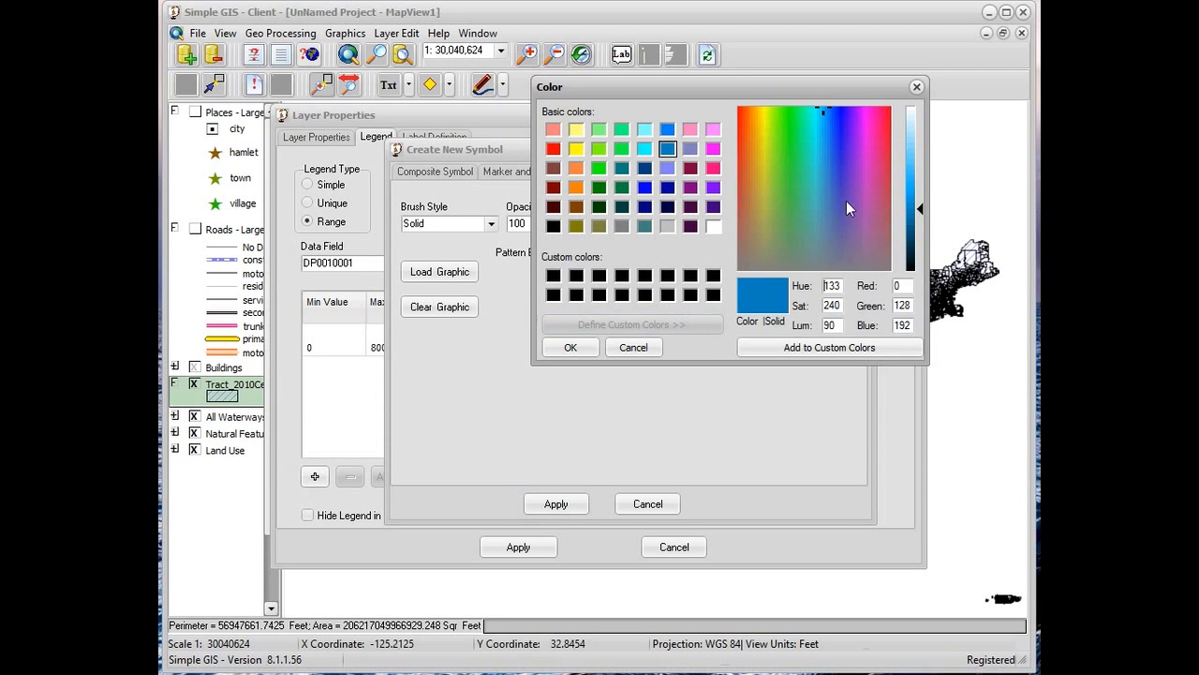
{"action": "left_click_drag", "start_coordinate": [918, 207], "coordinate": [916, 118]}
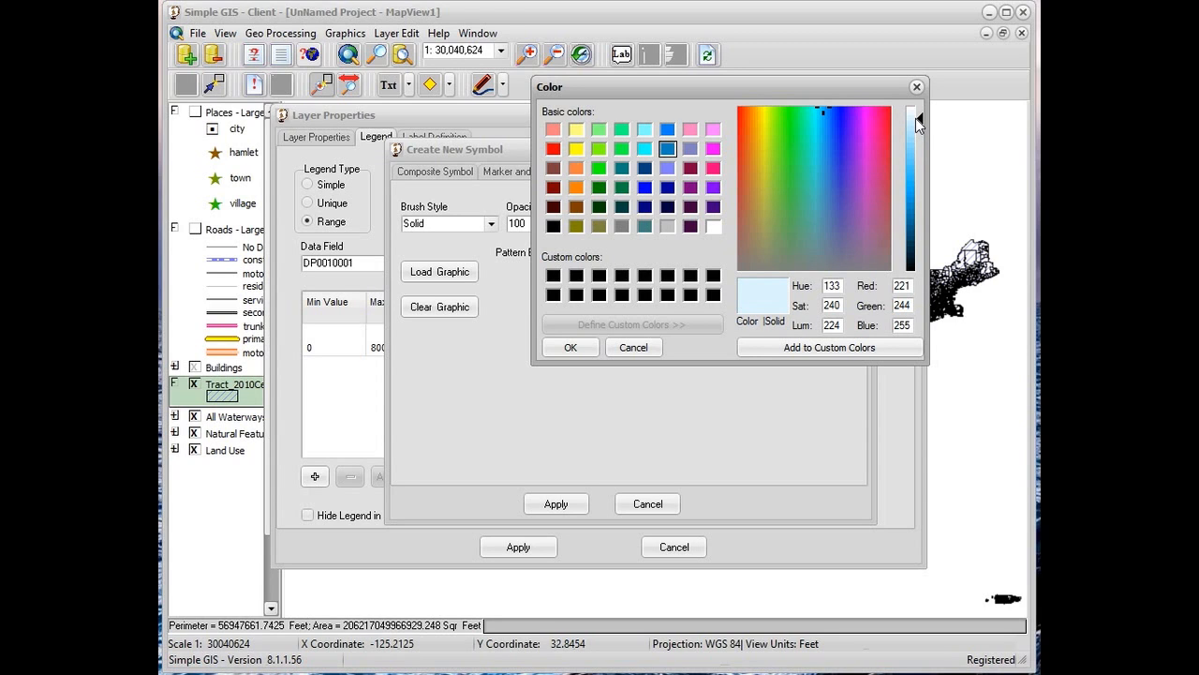
{"action": "left_click", "coordinate": [565, 347]}
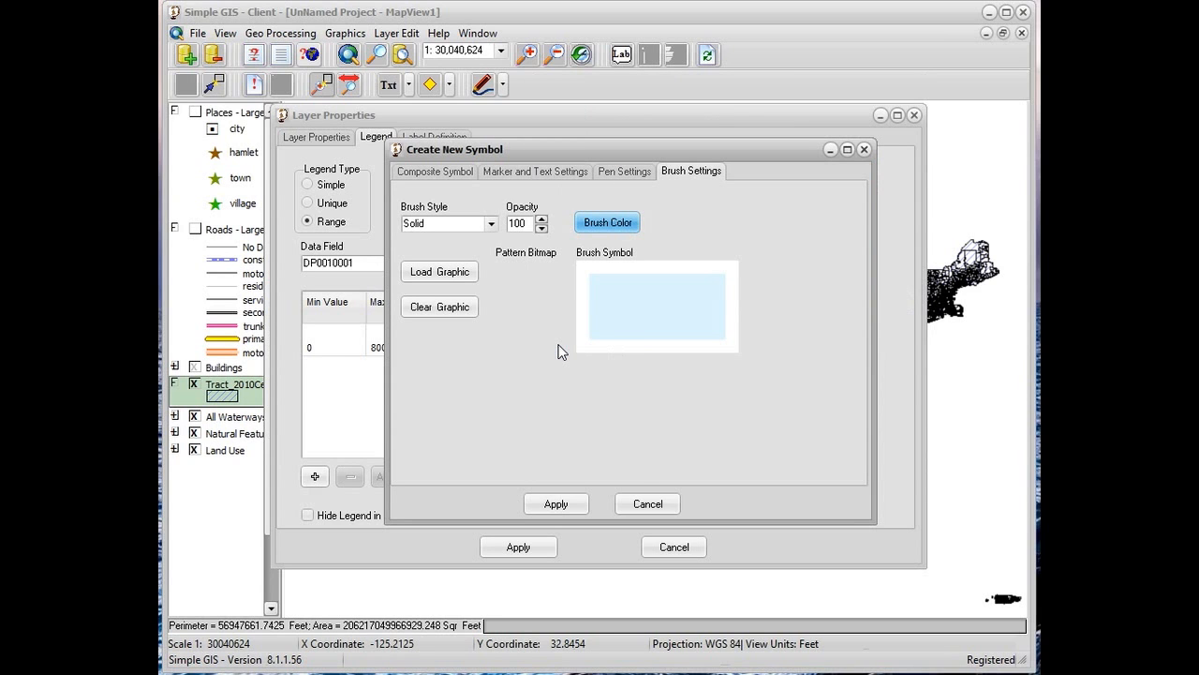
{"action": "left_click", "coordinate": [557, 505]}
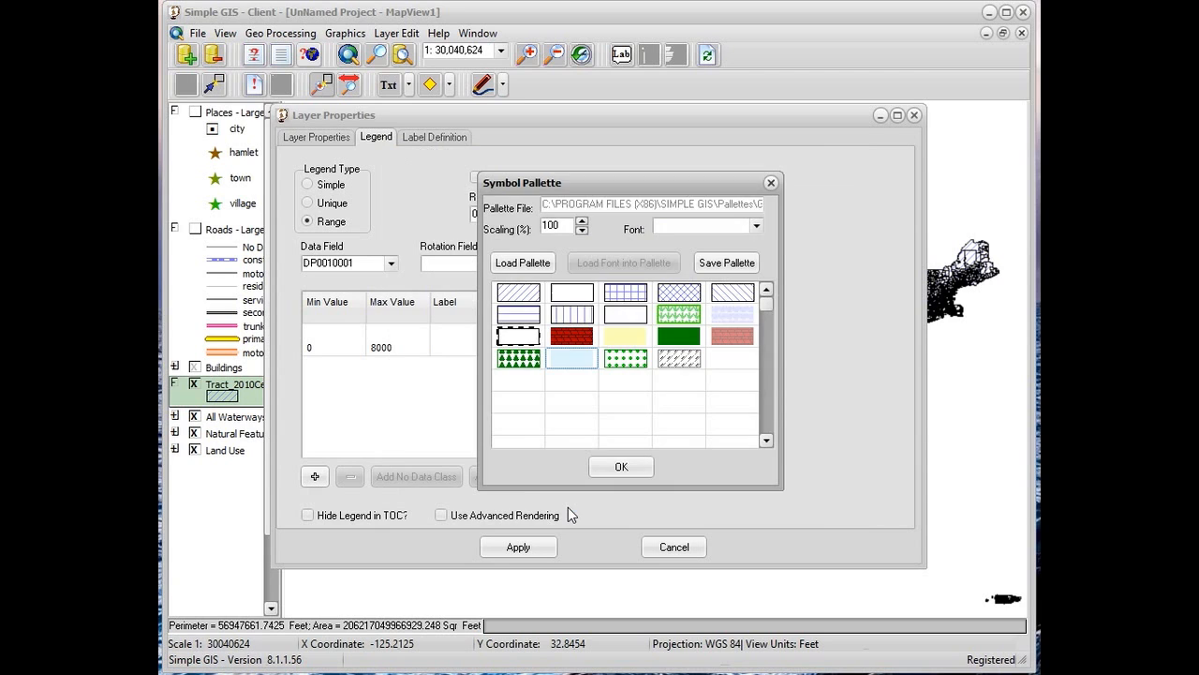
{"action": "left_click", "coordinate": [618, 466]}
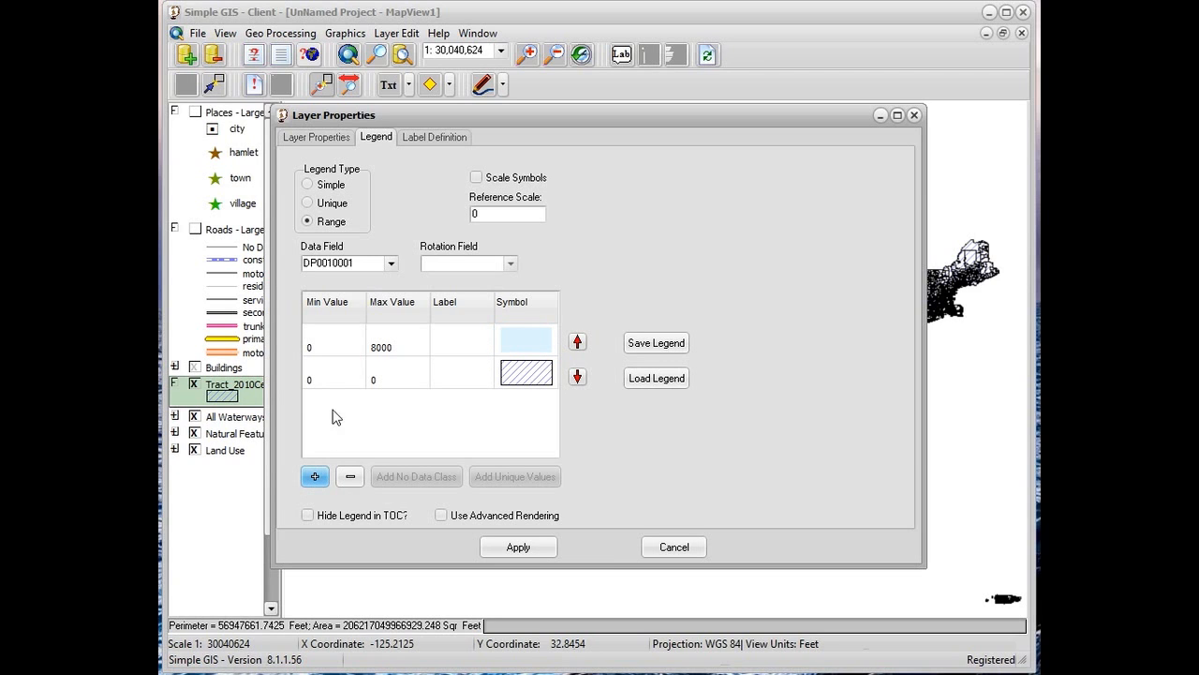
Set the second range class in the census tract legend to a minimum of 8000 and a maximum of 16000
{"action": "left_click", "coordinate": [332, 378]}
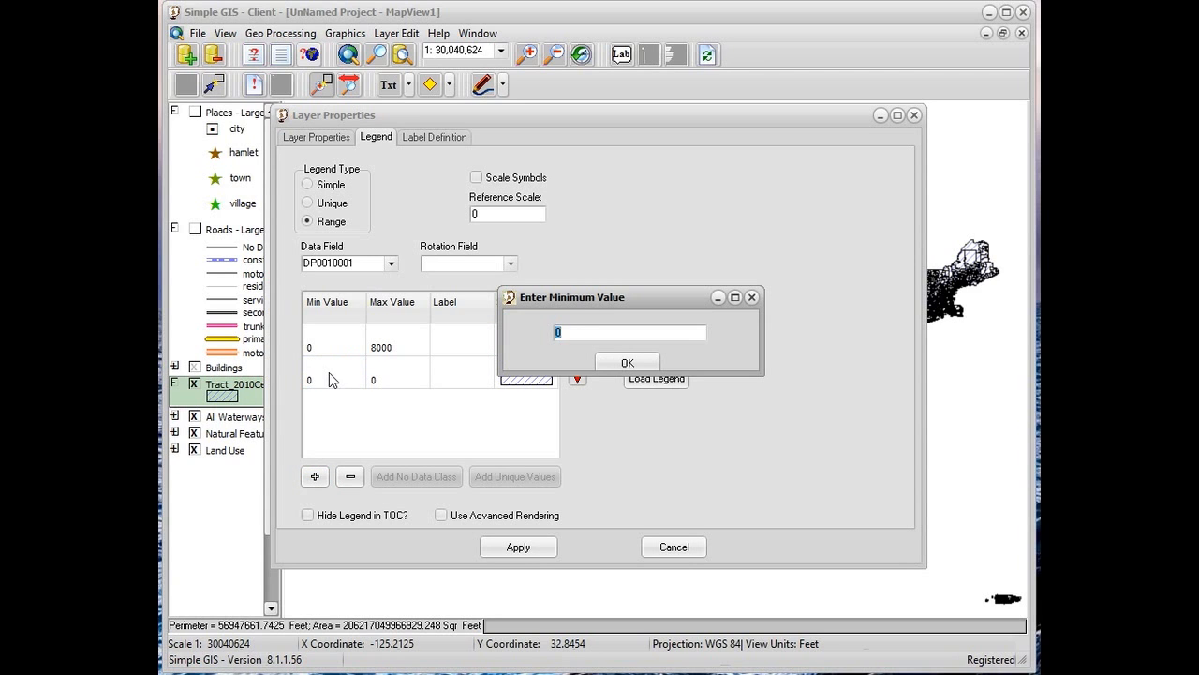
{"action": "type", "text": "8000"}
{"action": "left_click", "coordinate": [627, 363]}
{"action": "left_click", "coordinate": [395, 370]}
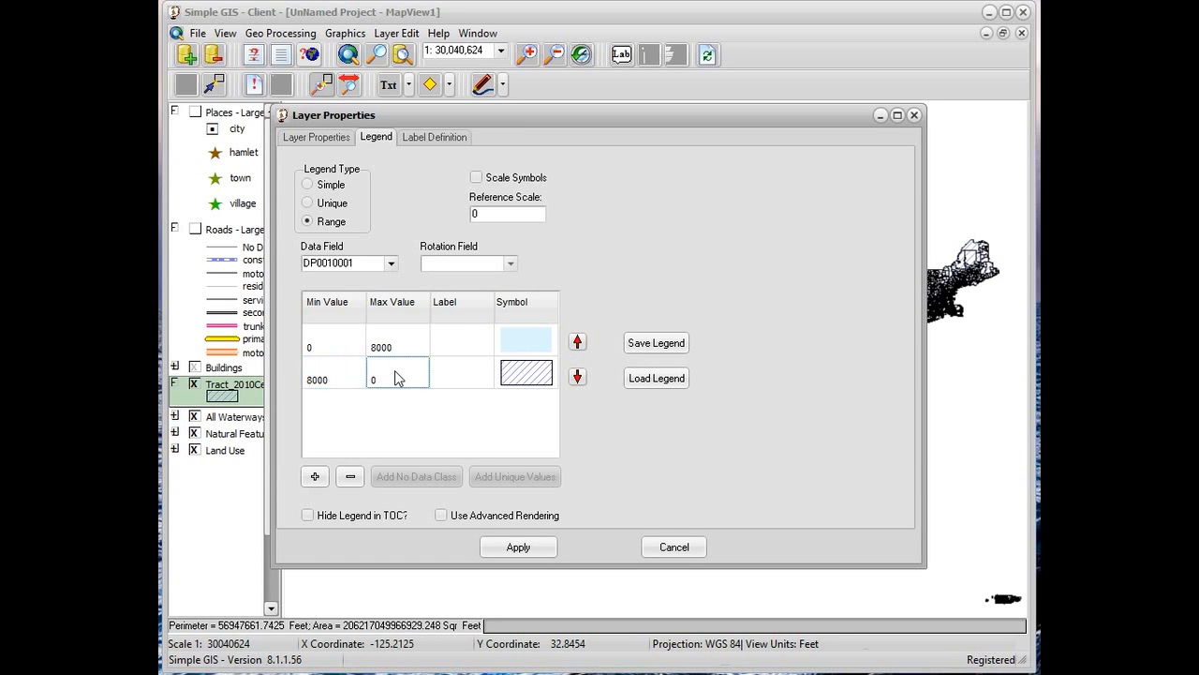
{"action": "type", "text": "16000"}
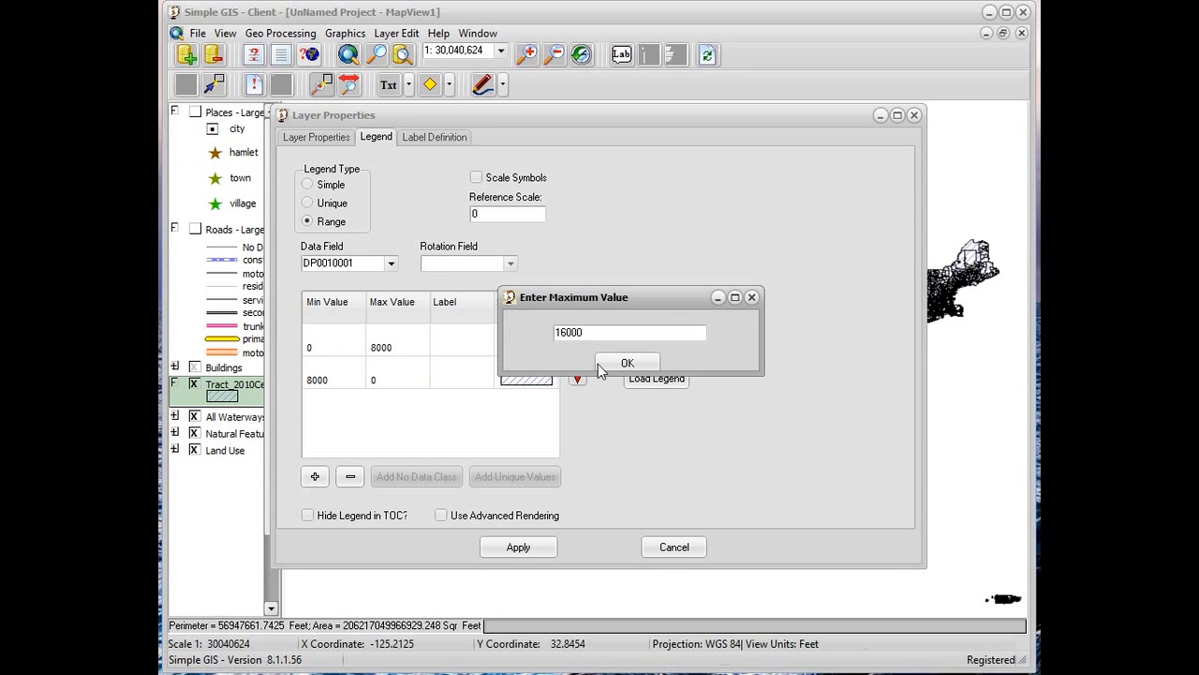
{"action": "left_click", "coordinate": [600, 364]}
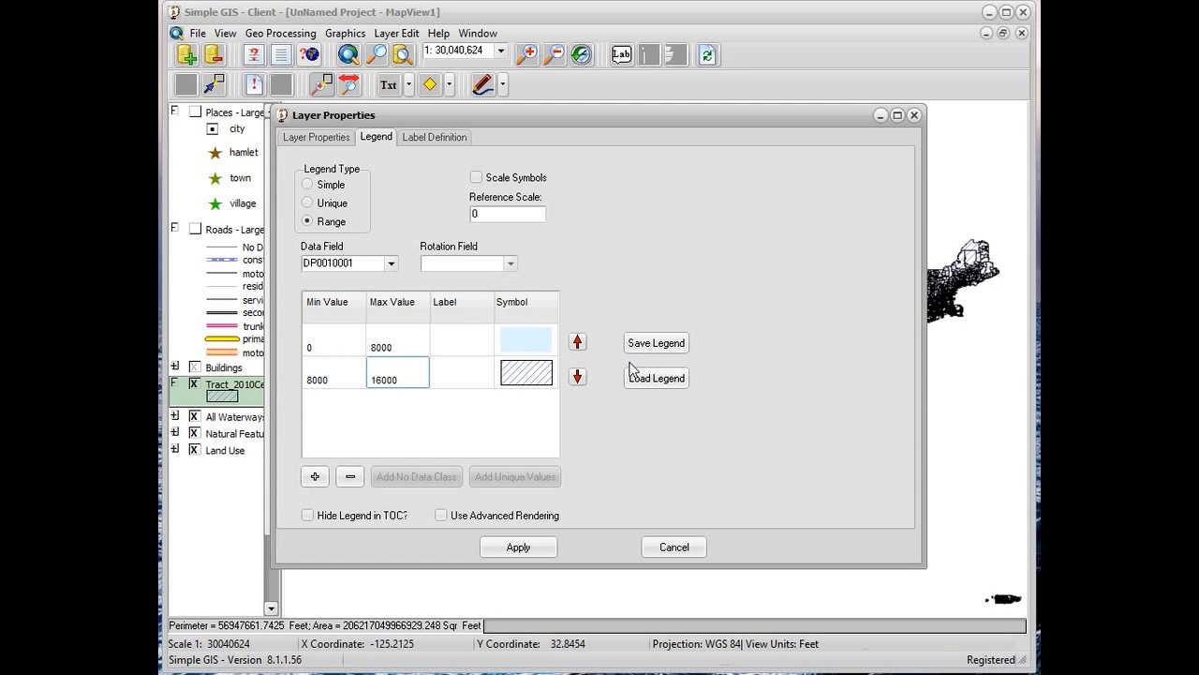
Label the first range class "0-8000 pop"
{"action": "left_click", "coordinate": [466, 348]}
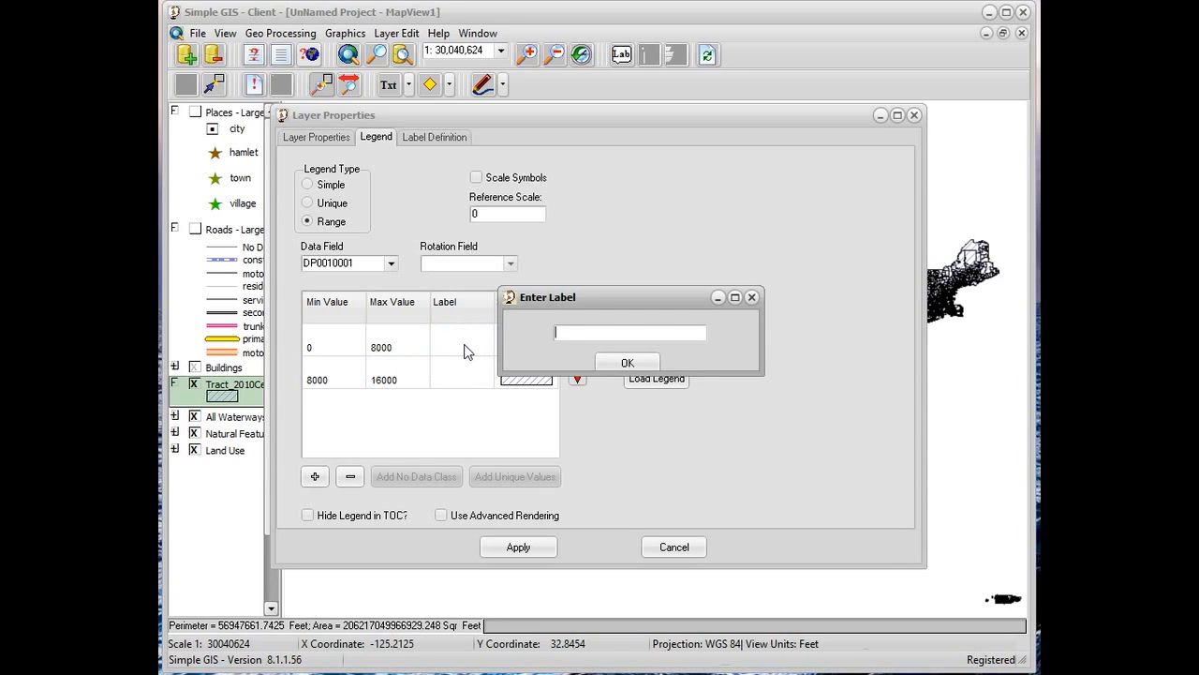
{"action": "type", "text": "L"}
{"action": "type", "text": "-800"}
{"action": "type", "text": "0 pop"}
{"action": "left_click", "coordinate": [621, 361]}
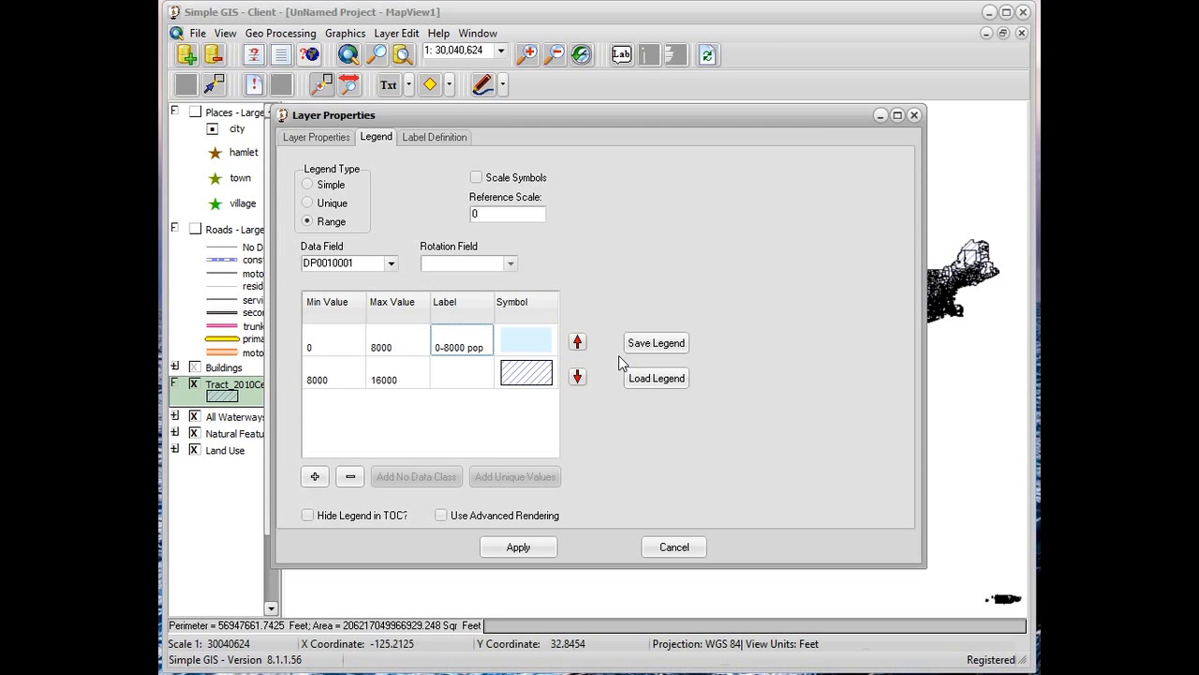
Label the second range class "8000 - 16000 pop"
{"action": "double_click", "coordinate": [465, 380]}
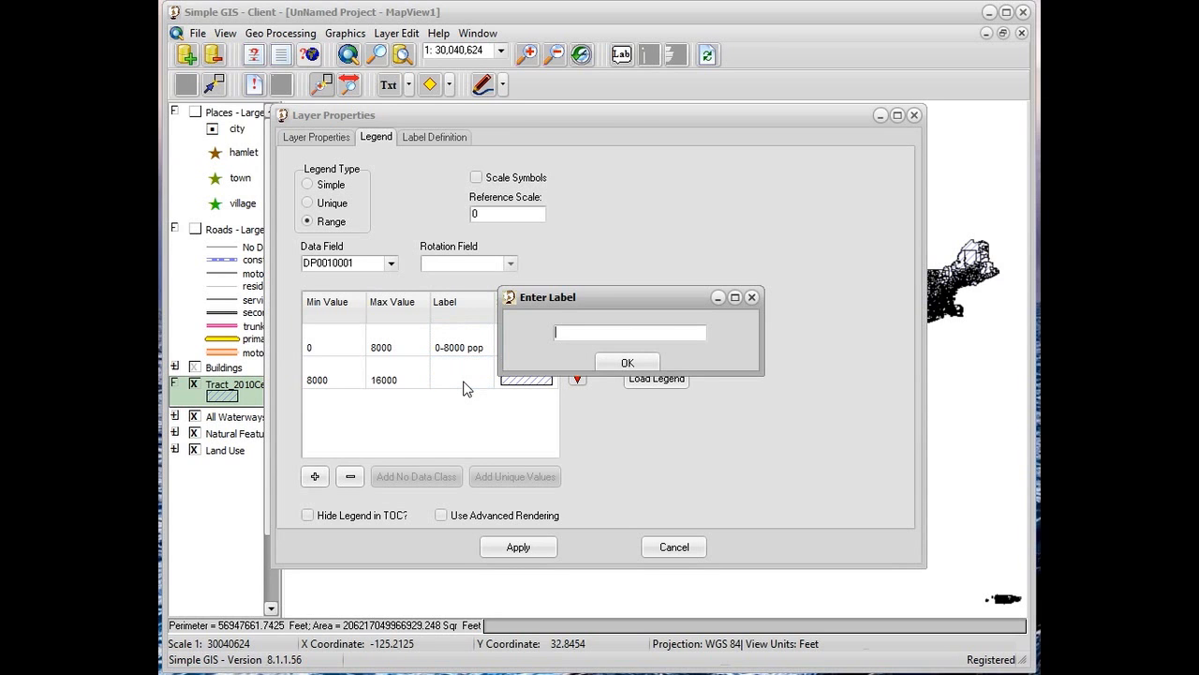
{"action": "type", "text": "8000 - 16000 pop"}
{"action": "left_click", "coordinate": [626, 361]}
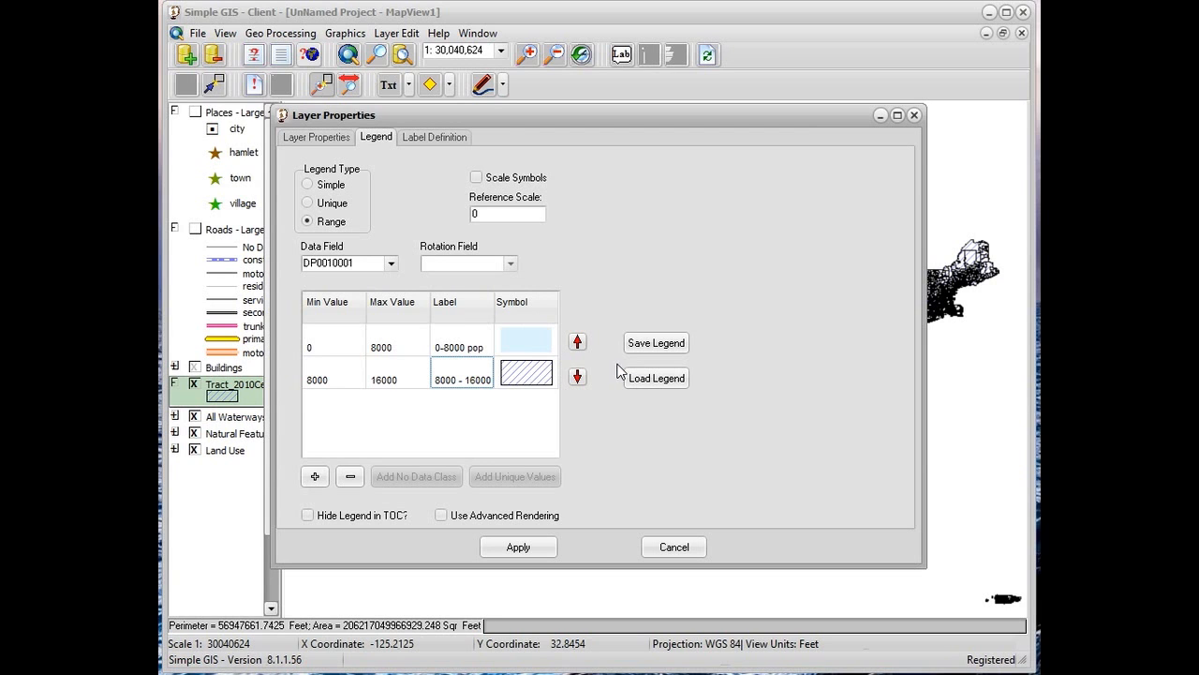
Give the second range class the solid blue fill symbol, lightened to bright sky blue (RGB 70, 194, 255)
{"action": "double_click", "coordinate": [546, 376]}
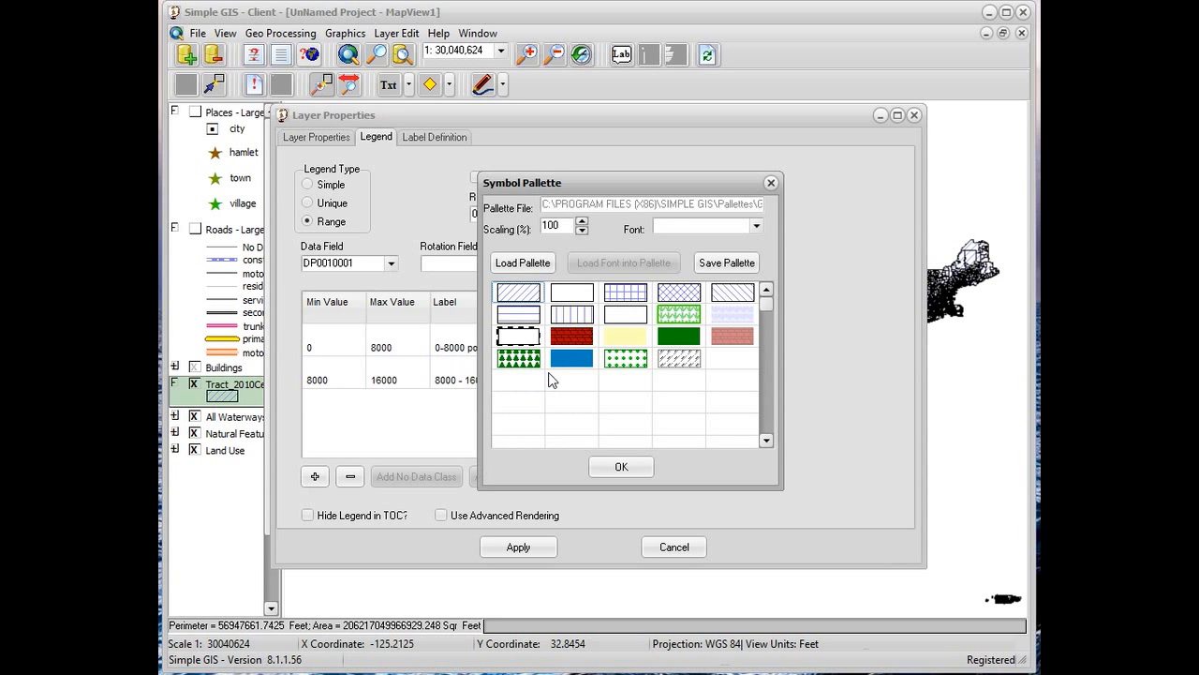
{"action": "double_click", "coordinate": [588, 360]}
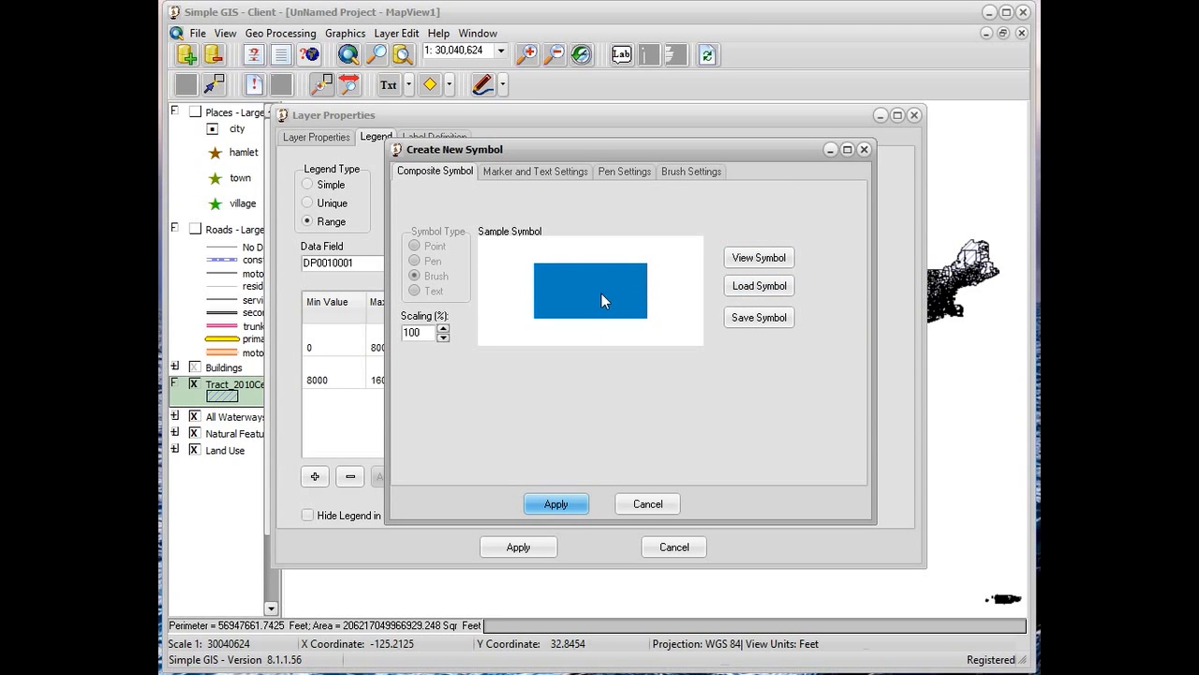
{"action": "left_click", "coordinate": [679, 175]}
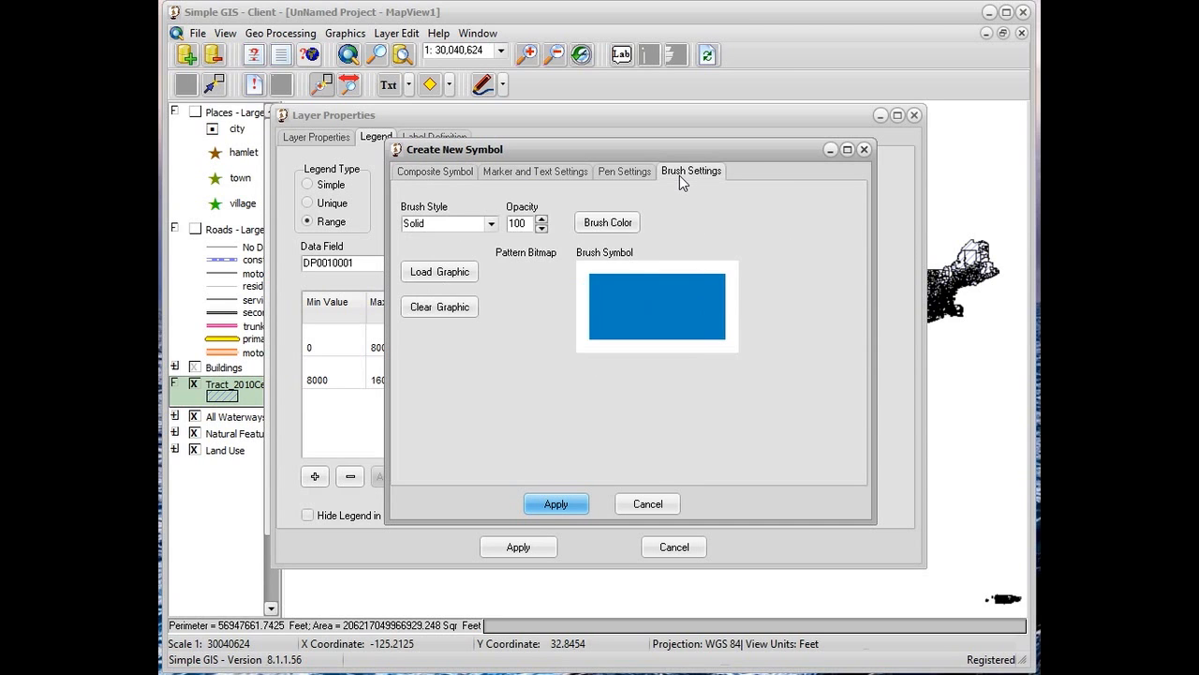
{"action": "left_click", "coordinate": [625, 222]}
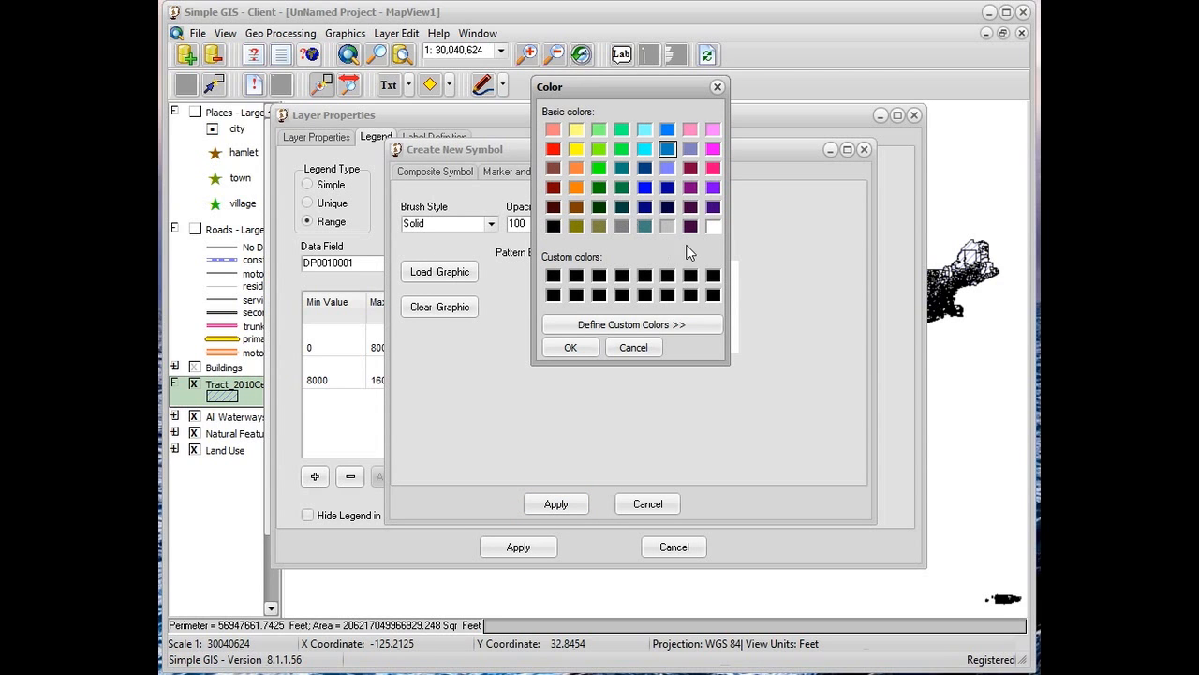
{"action": "left_click", "coordinate": [683, 324]}
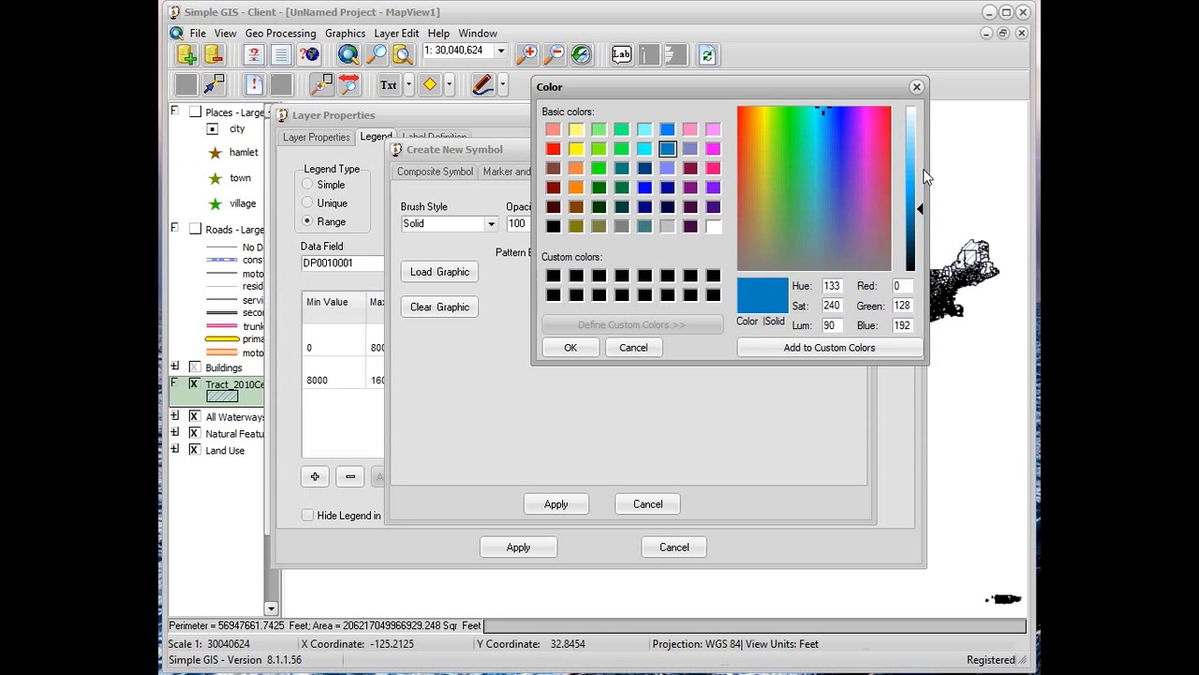
{"action": "left_click", "coordinate": [919, 170]}
{"action": "left_click_drag", "start_coordinate": [918, 167], "coordinate": [918, 166]}
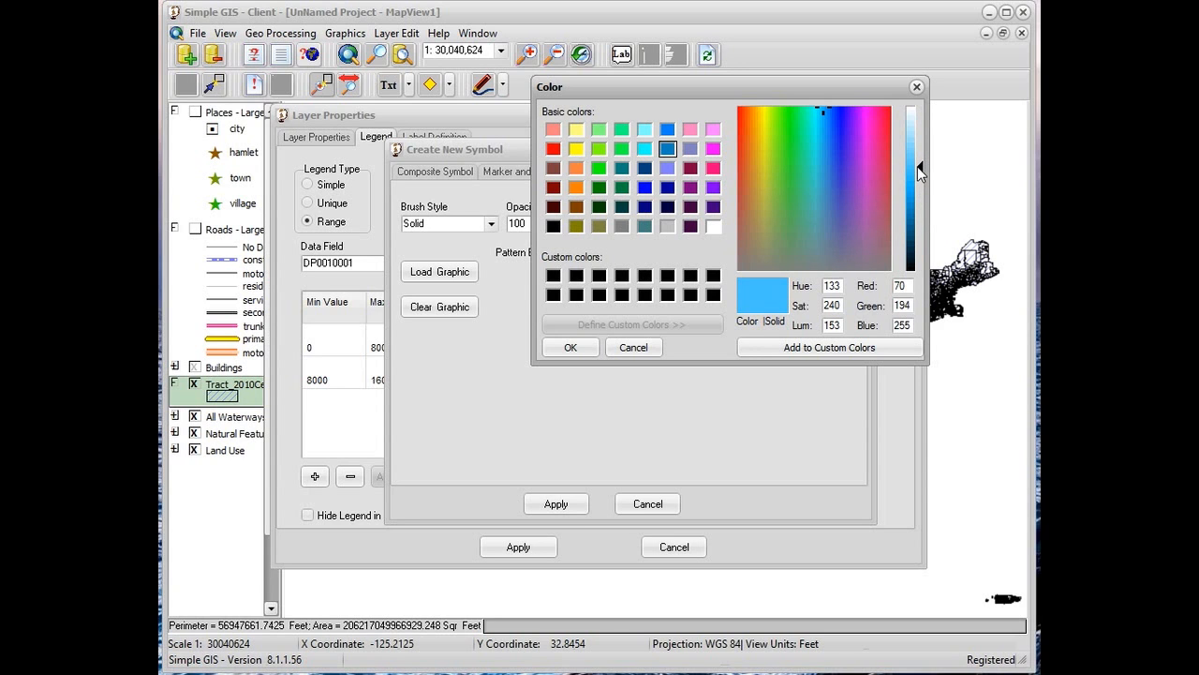
{"action": "left_click", "coordinate": [588, 349]}
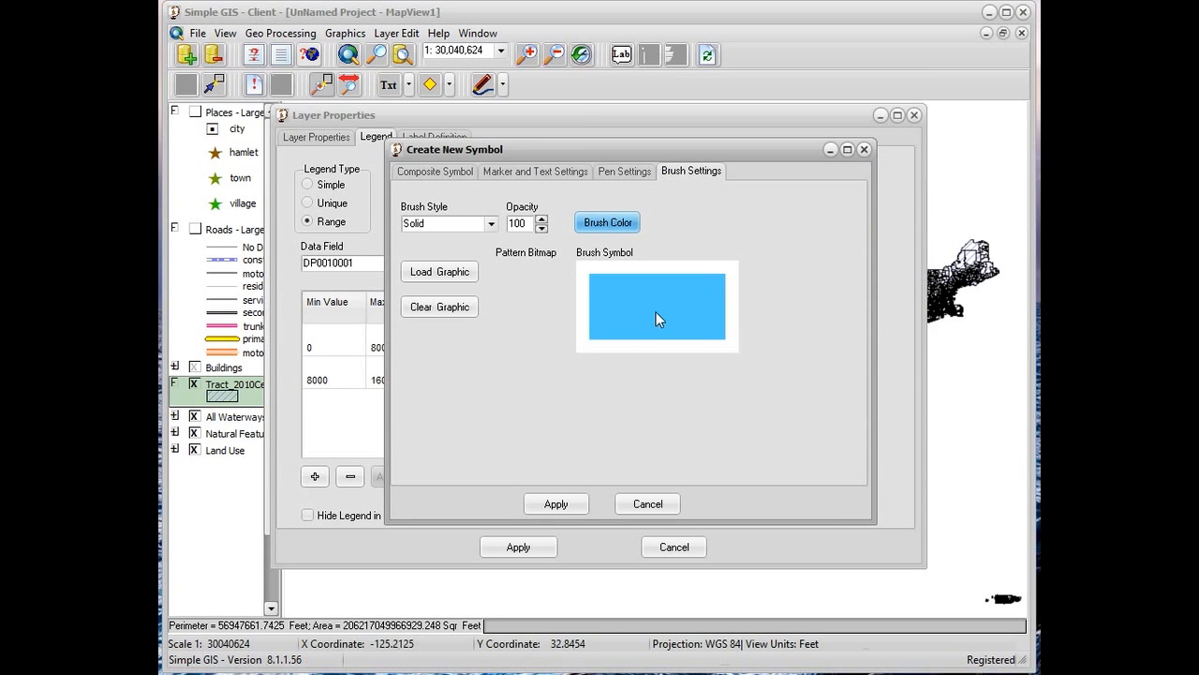
{"action": "left_click", "coordinate": [558, 505]}
{"action": "left_click", "coordinate": [621, 468]}
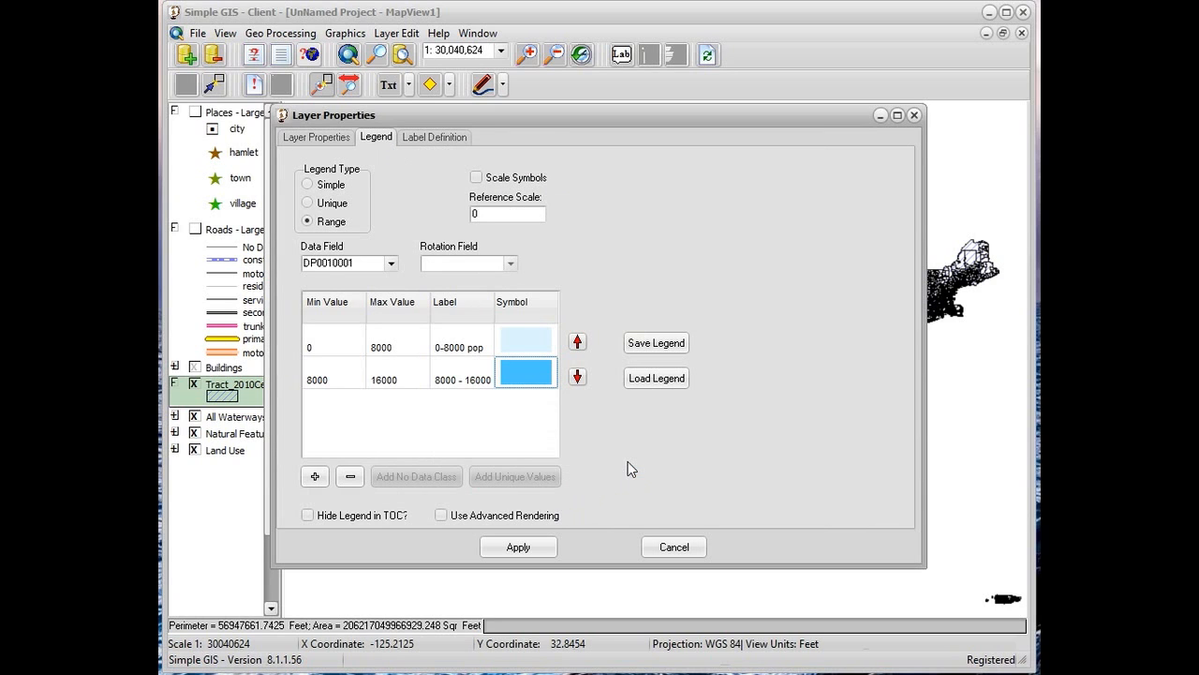
Add a third range class with a minimum of 16000 and a maximum of 24000
{"action": "left_click", "coordinate": [316, 476]}
{"action": "left_click", "coordinate": [319, 418]}
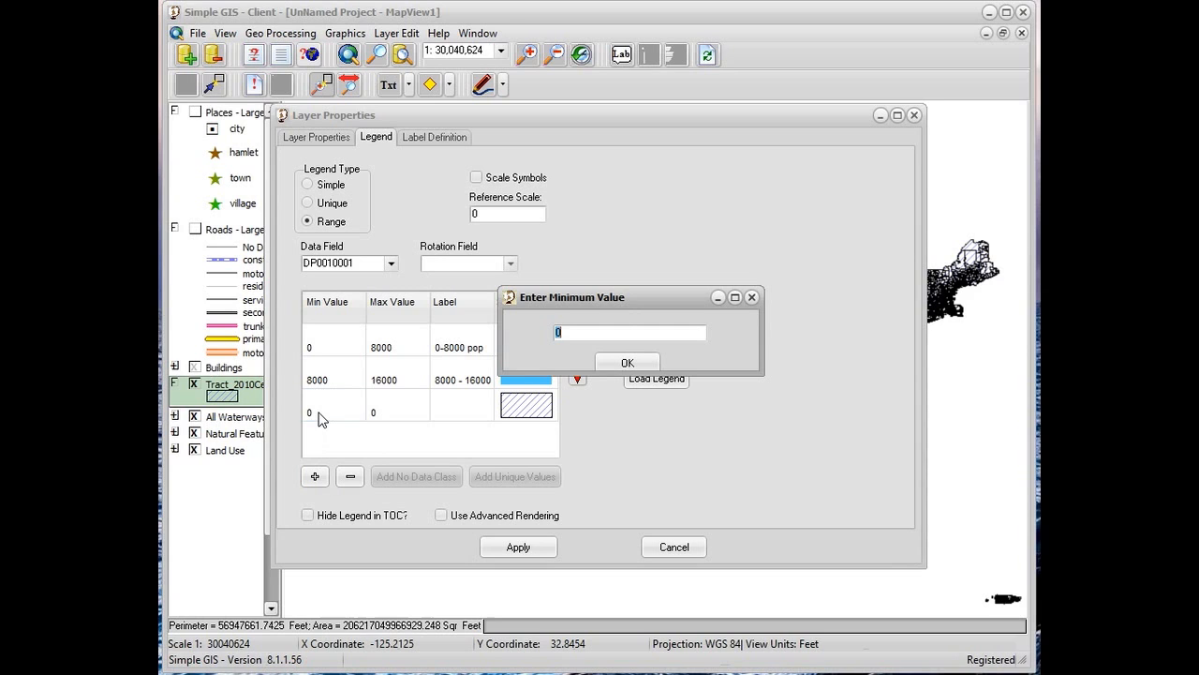
{"action": "type", "text": "16000"}
{"action": "left_click", "coordinate": [627, 362]}
{"action": "left_click", "coordinate": [408, 421]}
{"action": "type", "text": "24000"}
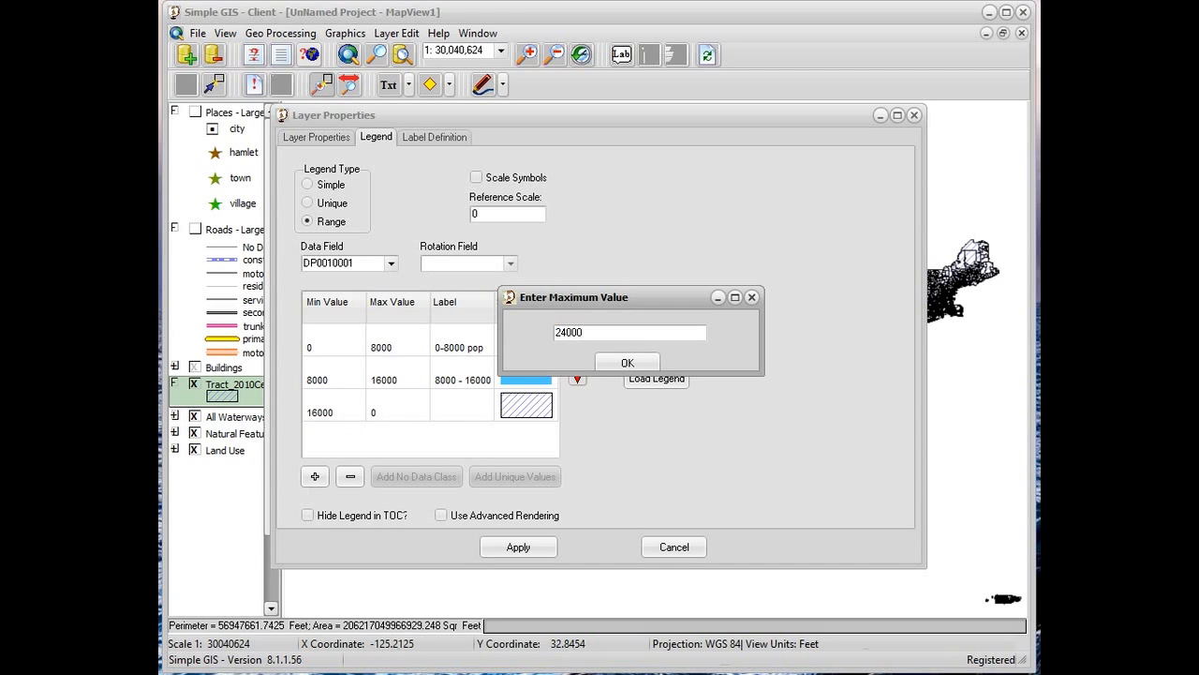
{"action": "left_click", "coordinate": [627, 362]}
Label the third range class "16000 - 24000 pop"
{"action": "left_click", "coordinate": [441, 409]}
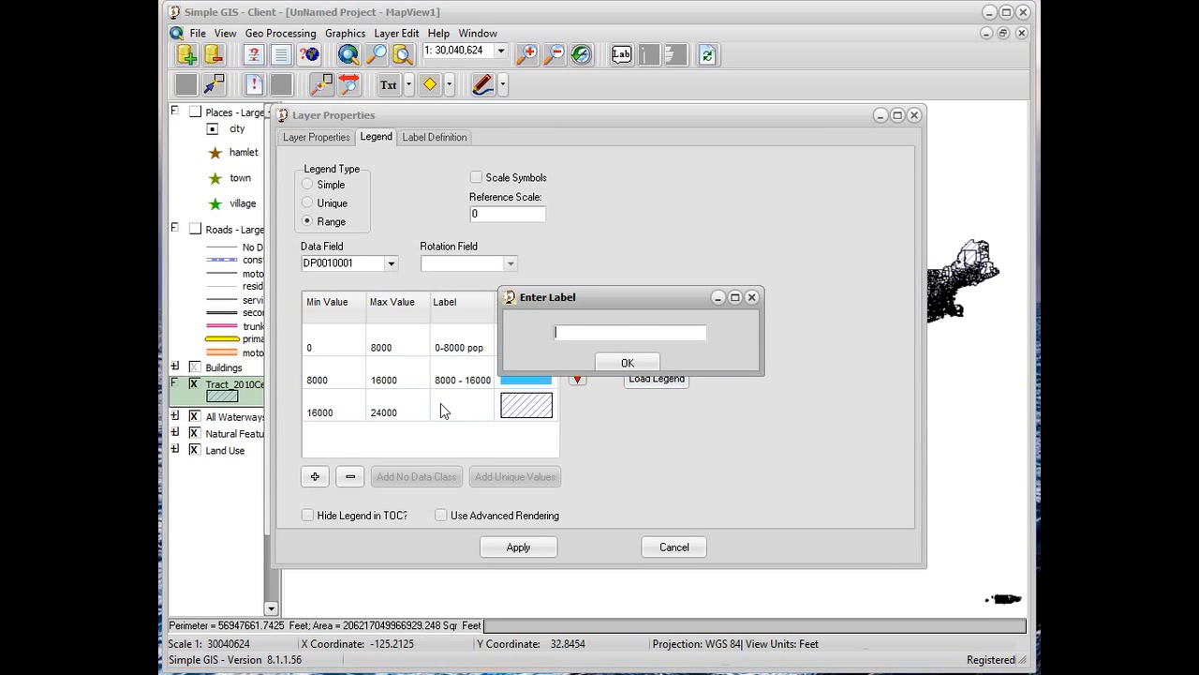
{"action": "type", "text": "2400"}
{"action": "key", "text": "BackSpace"}
{"action": "key", "text": "BackSpace"}
{"action": "key", "text": "BackSpace"}
{"action": "key", "text": "BackSpace"}
{"action": "key", "text": "BackSpace"}
{"action": "type", "text": "16000 - 24000 pop"}
{"action": "left_click", "coordinate": [627, 362]}
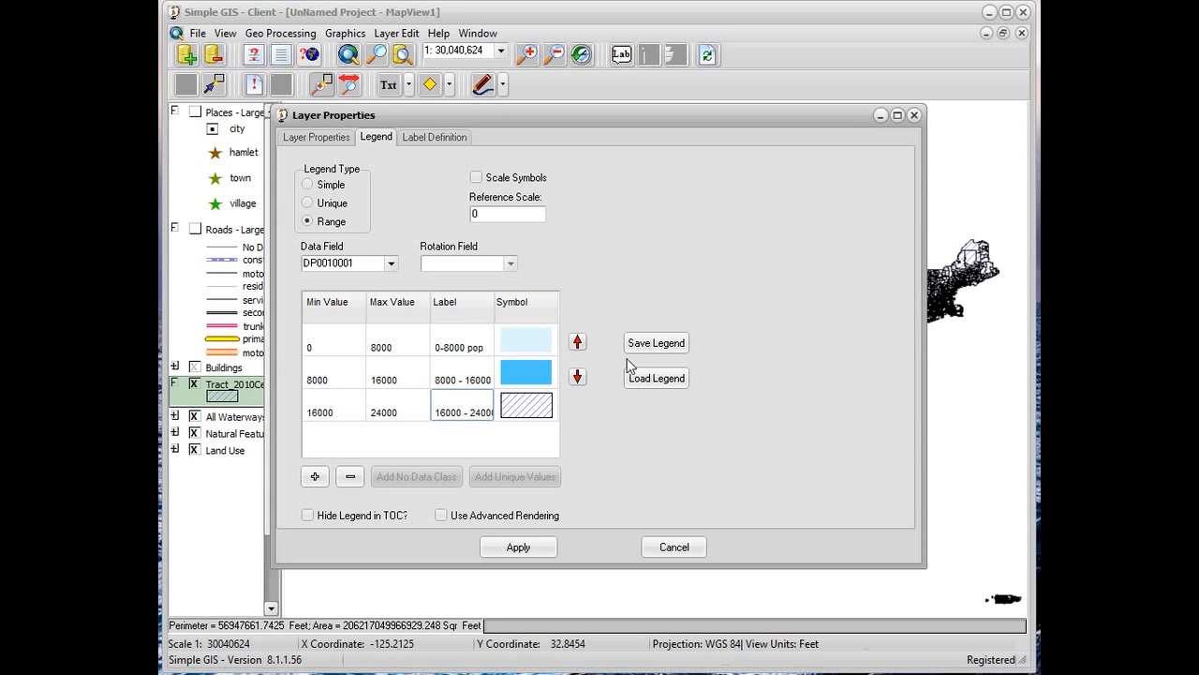
Give the third range class the solid pale yellow fill symbol from the palette
{"action": "double_click", "coordinate": [527, 412]}
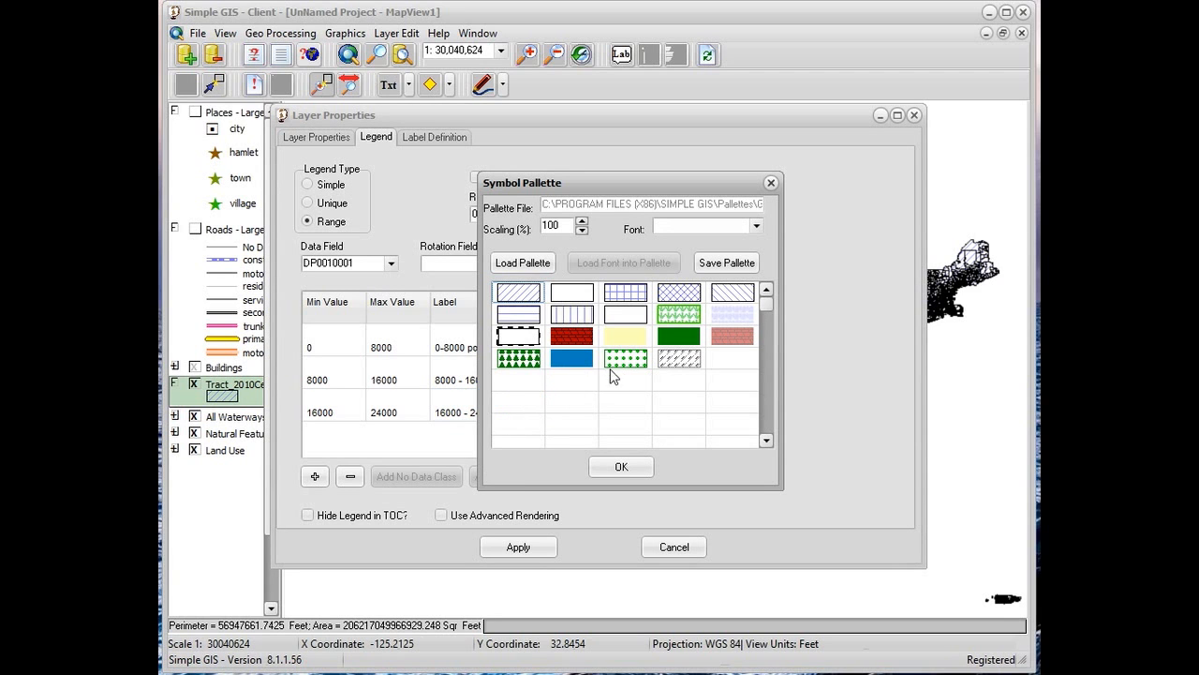
{"action": "left_click", "coordinate": [619, 343]}
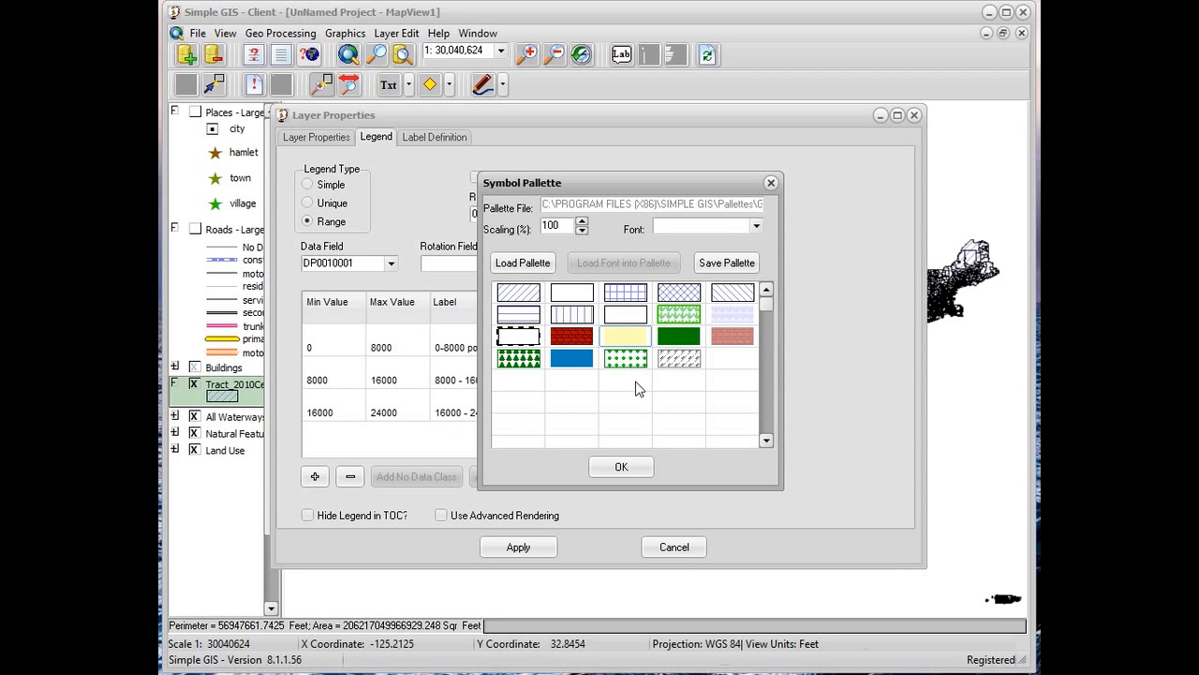
{"action": "left_click", "coordinate": [624, 466]}
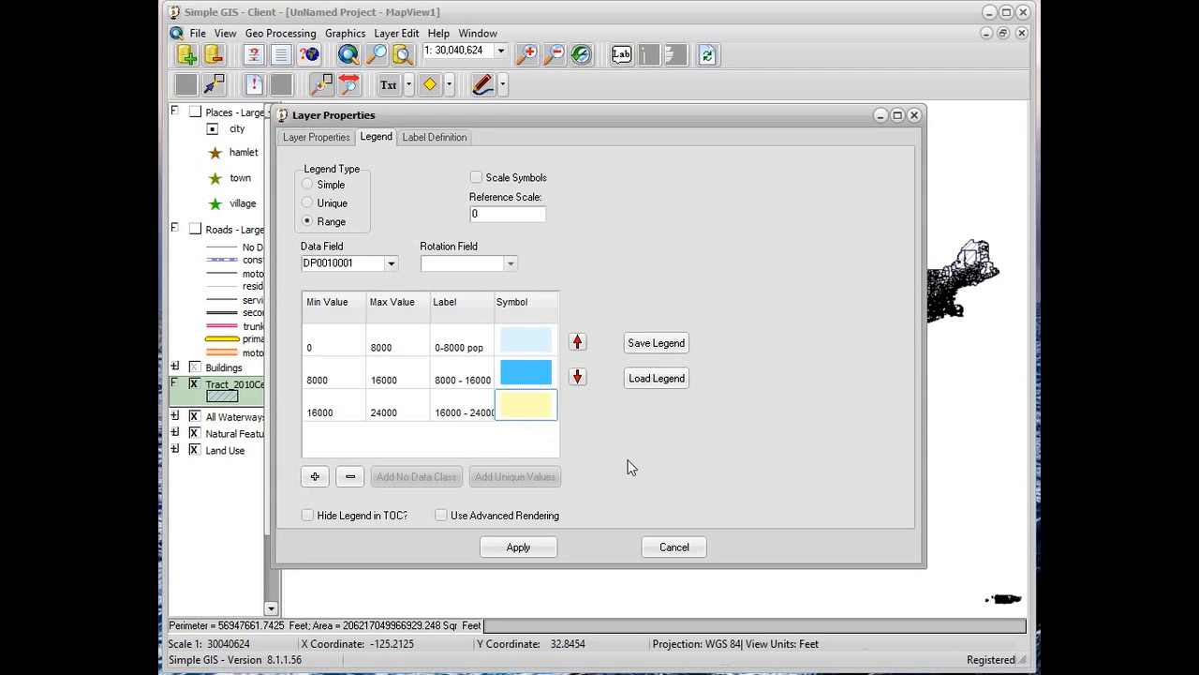
Add a fourth range class with a minimum of 24000 and a maximum of 32000
{"action": "left_click", "coordinate": [316, 478]}
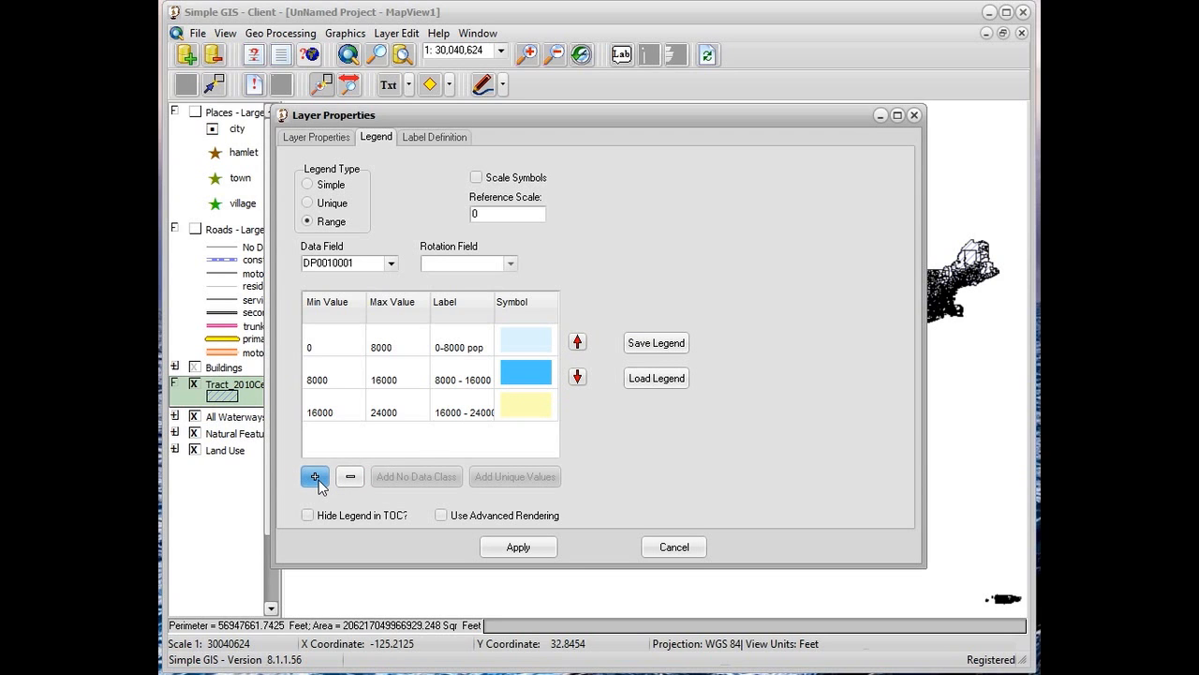
{"action": "double_click", "coordinate": [331, 445]}
{"action": "type", "text": "24000"}
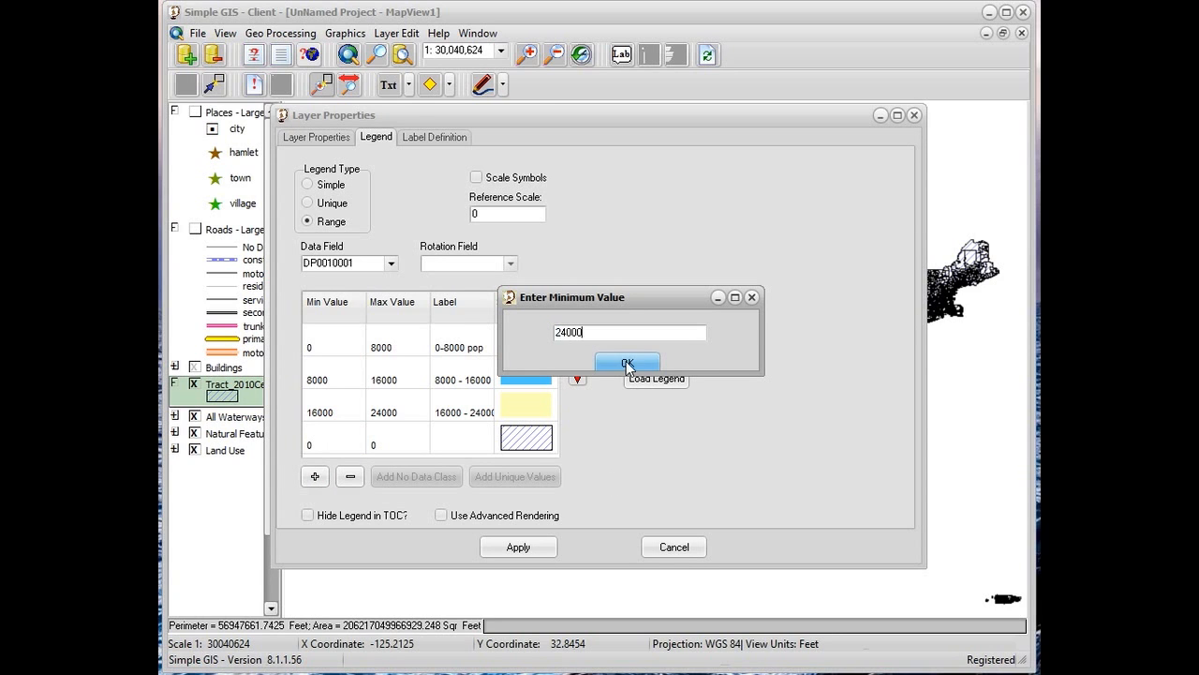
{"action": "left_click", "coordinate": [627, 364]}
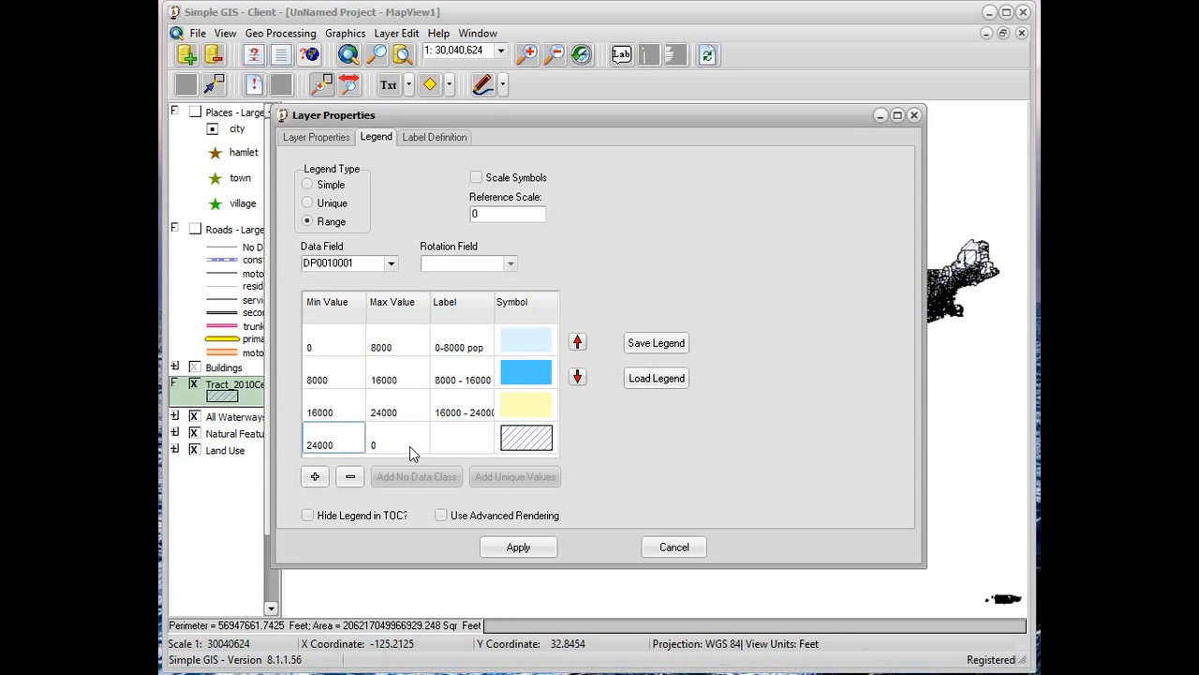
{"action": "double_click", "coordinate": [408, 446]}
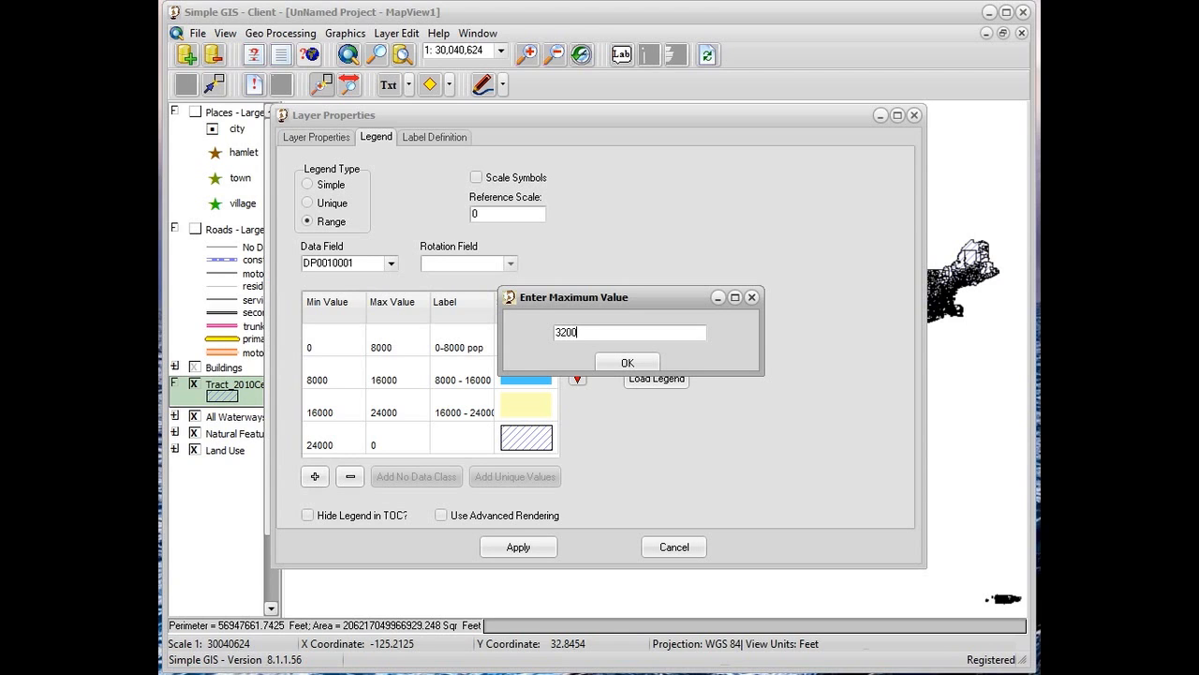
{"action": "left_click", "coordinate": [628, 363]}
Label the fourth range class "24000 - 32000"
{"action": "left_click", "coordinate": [465, 448]}
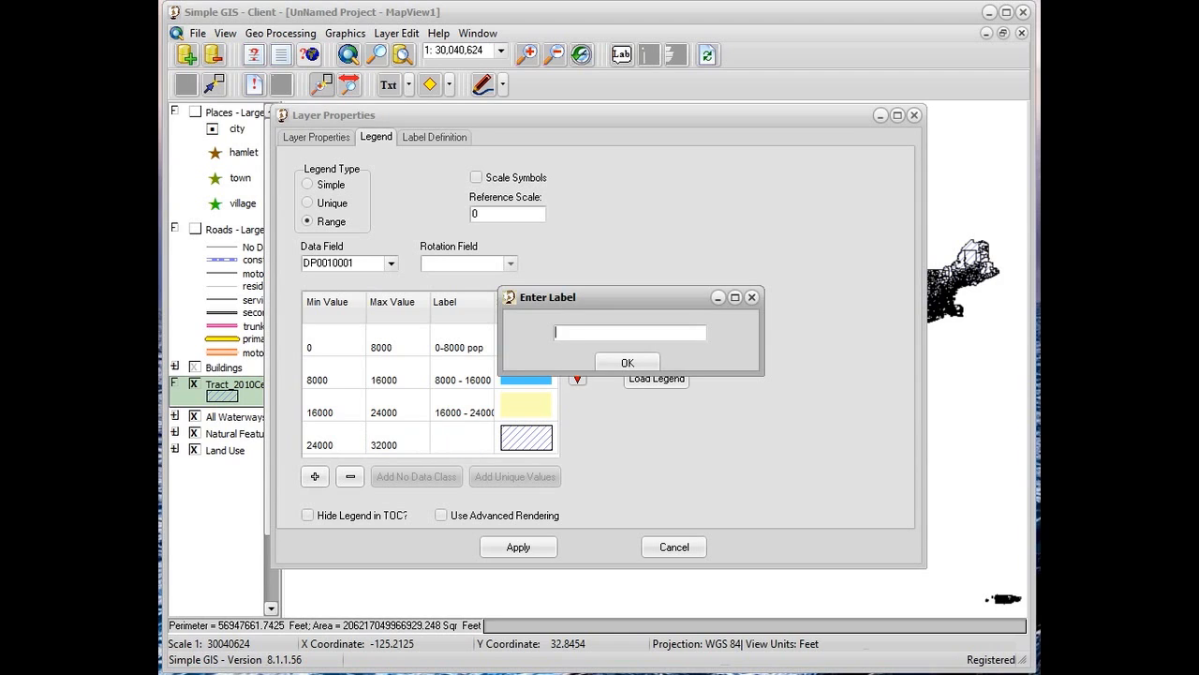
{"action": "type", "text": "24000 - 32000"}
{"action": "left_click", "coordinate": [627, 363]}
Give the fourth range class the solid blue fill symbol, recolored to the light red basic color
{"action": "double_click", "coordinate": [515, 444]}
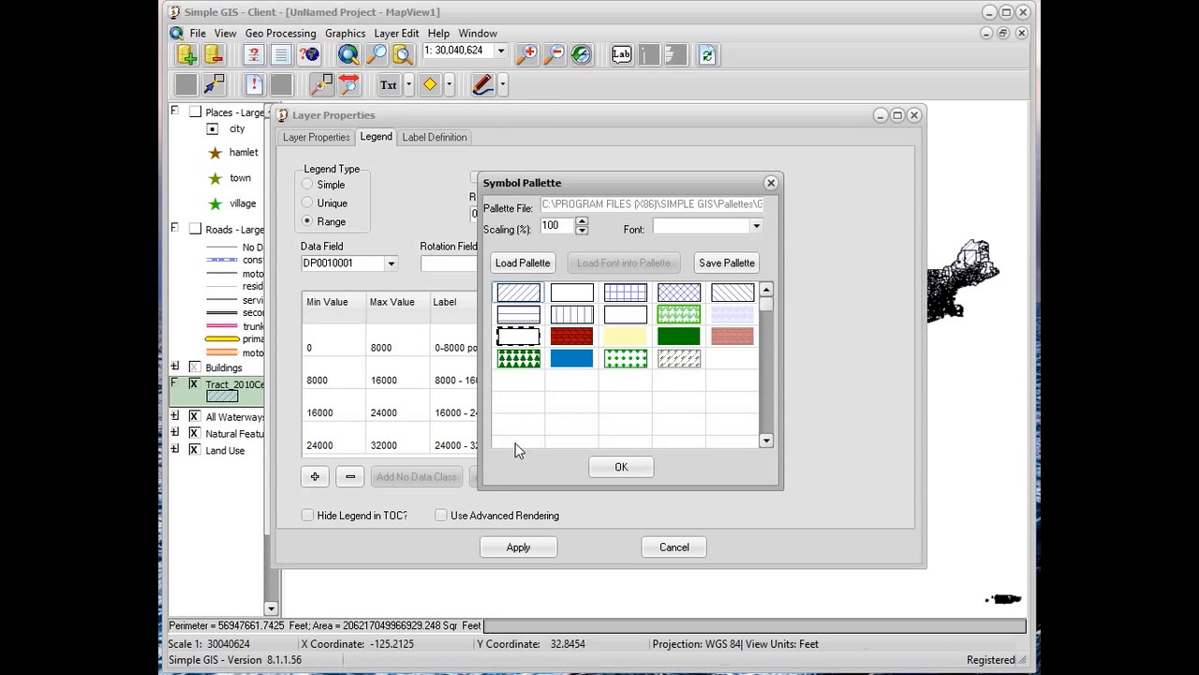
{"action": "left_click", "coordinate": [584, 363]}
{"action": "double_click", "coordinate": [584, 363]}
{"action": "left_click", "coordinate": [676, 171]}
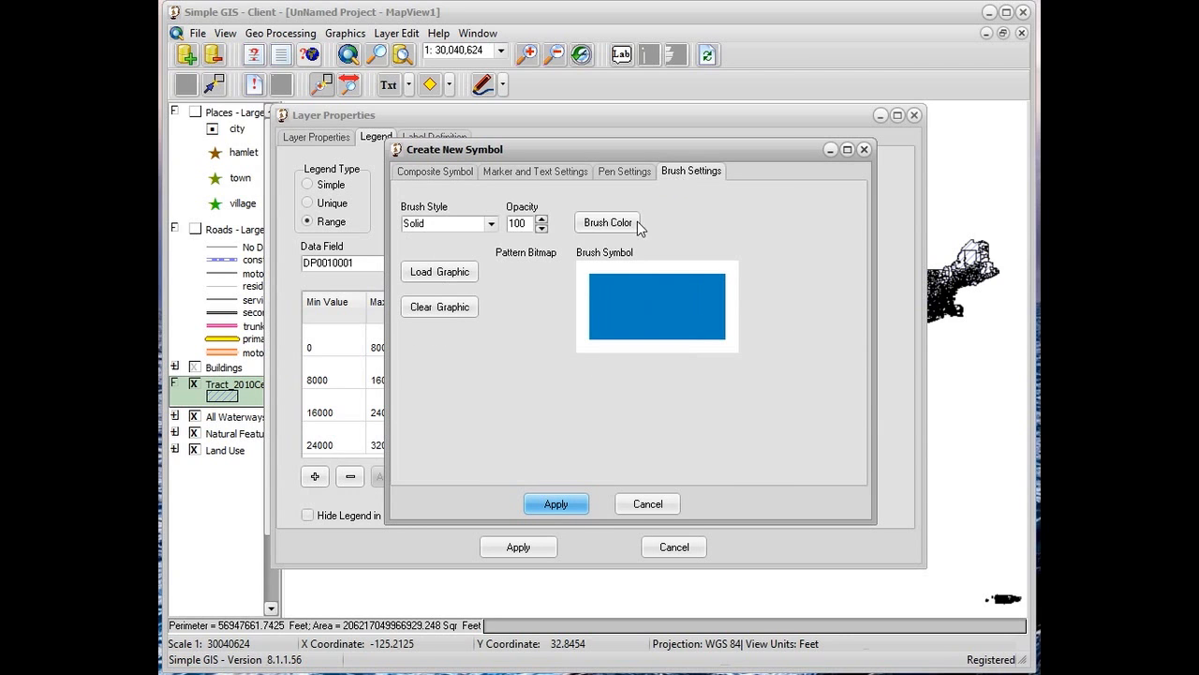
{"action": "left_click", "coordinate": [599, 223]}
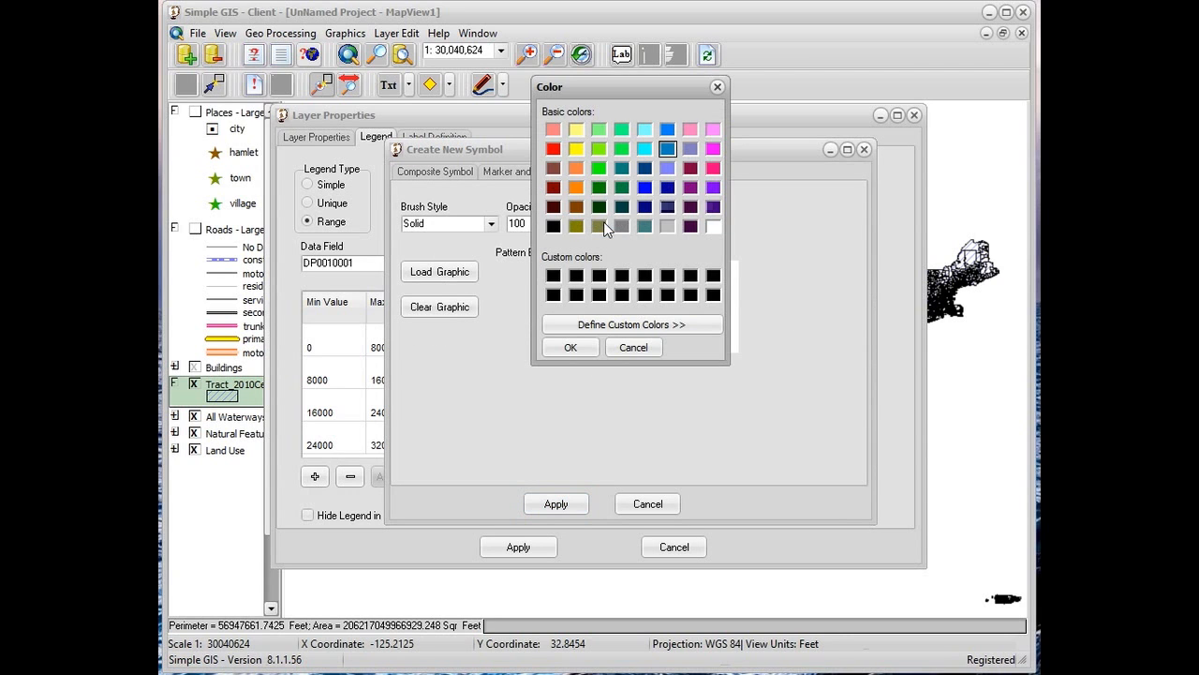
{"action": "left_click", "coordinate": [553, 130]}
{"action": "left_click", "coordinate": [571, 347]}
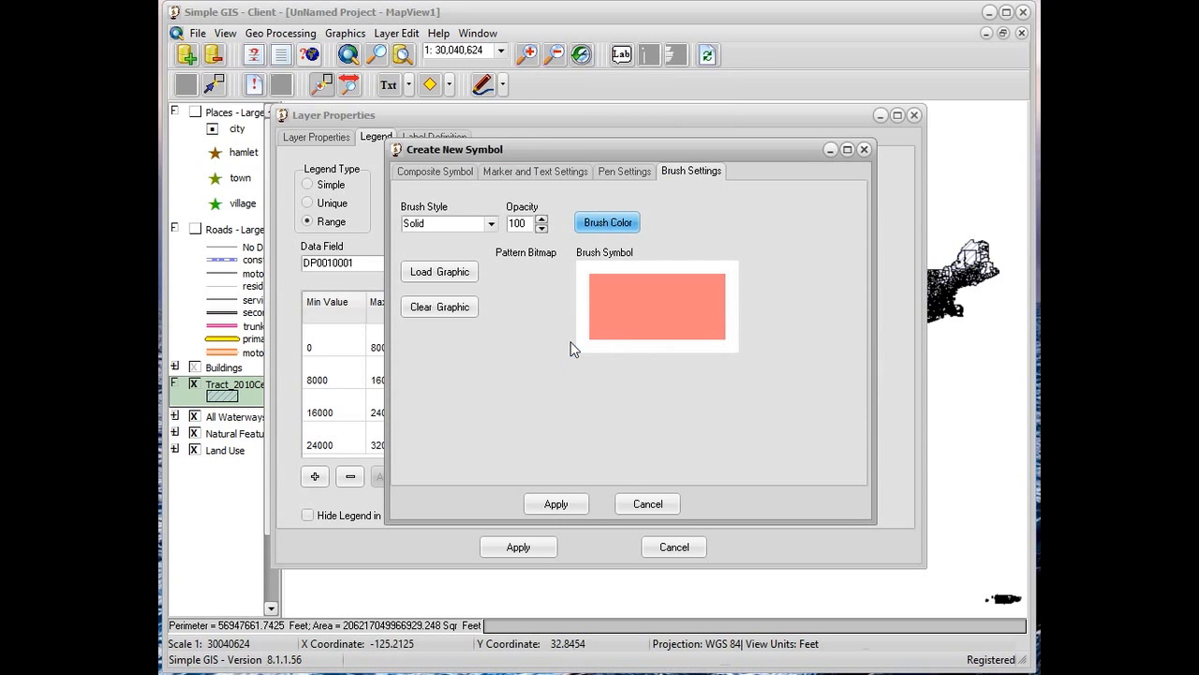
{"action": "left_click", "coordinate": [578, 503]}
{"action": "left_click", "coordinate": [618, 468]}
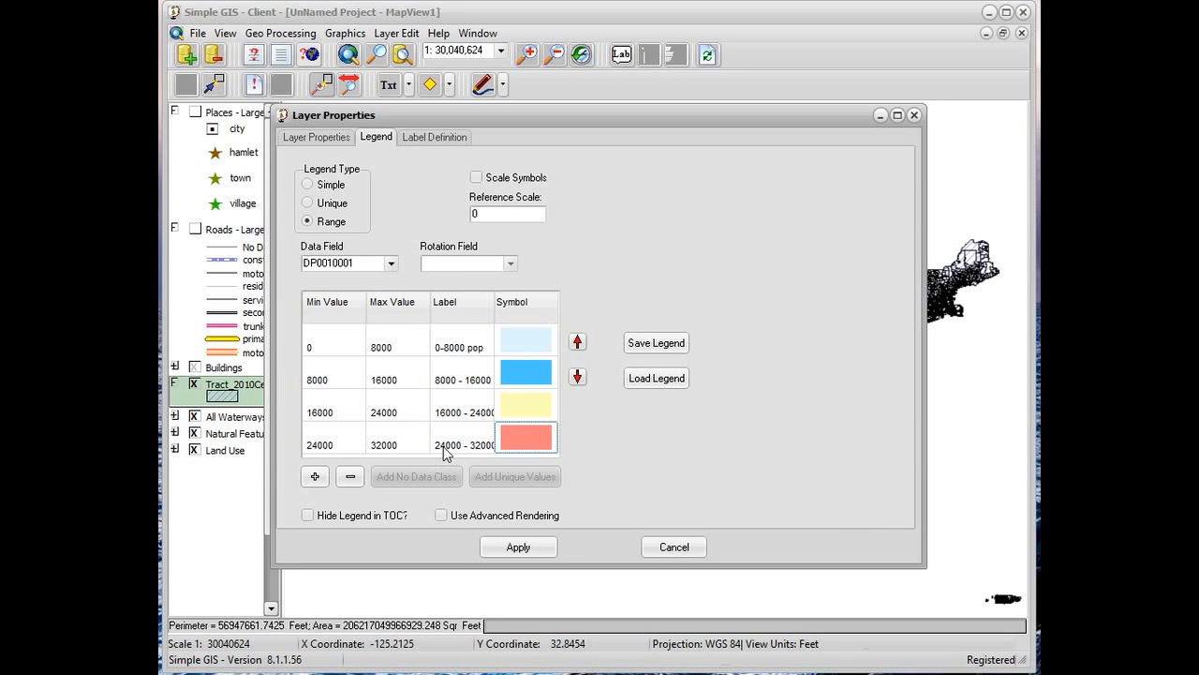
Add a fifth range class with a minimum of 32000 and a maximum of 40000
{"action": "left_click", "coordinate": [315, 476]}
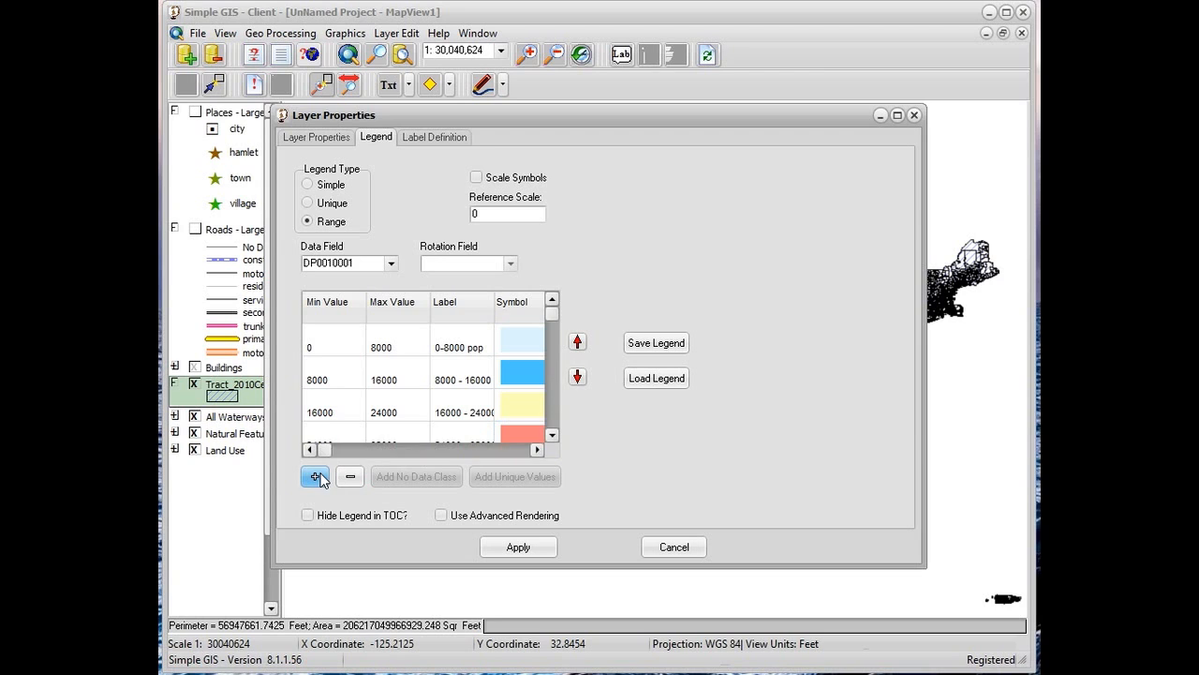
{"action": "left_click", "coordinate": [551, 437]}
{"action": "left_click", "coordinate": [550, 435]}
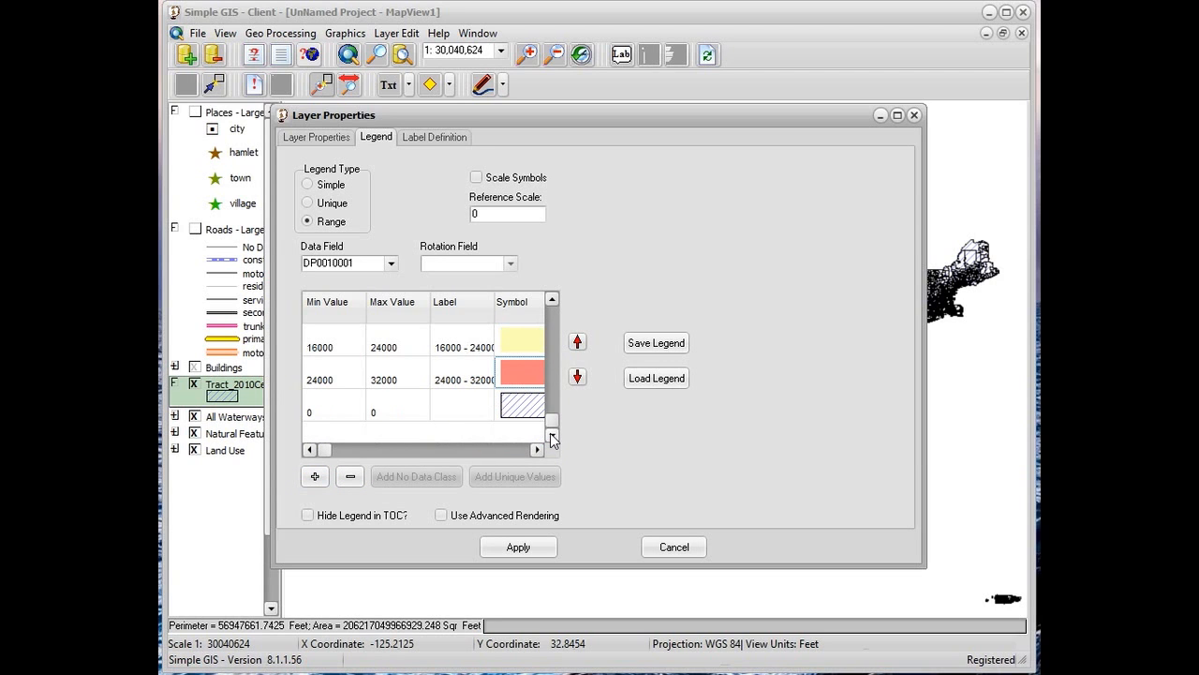
{"action": "double_click", "coordinate": [343, 412]}
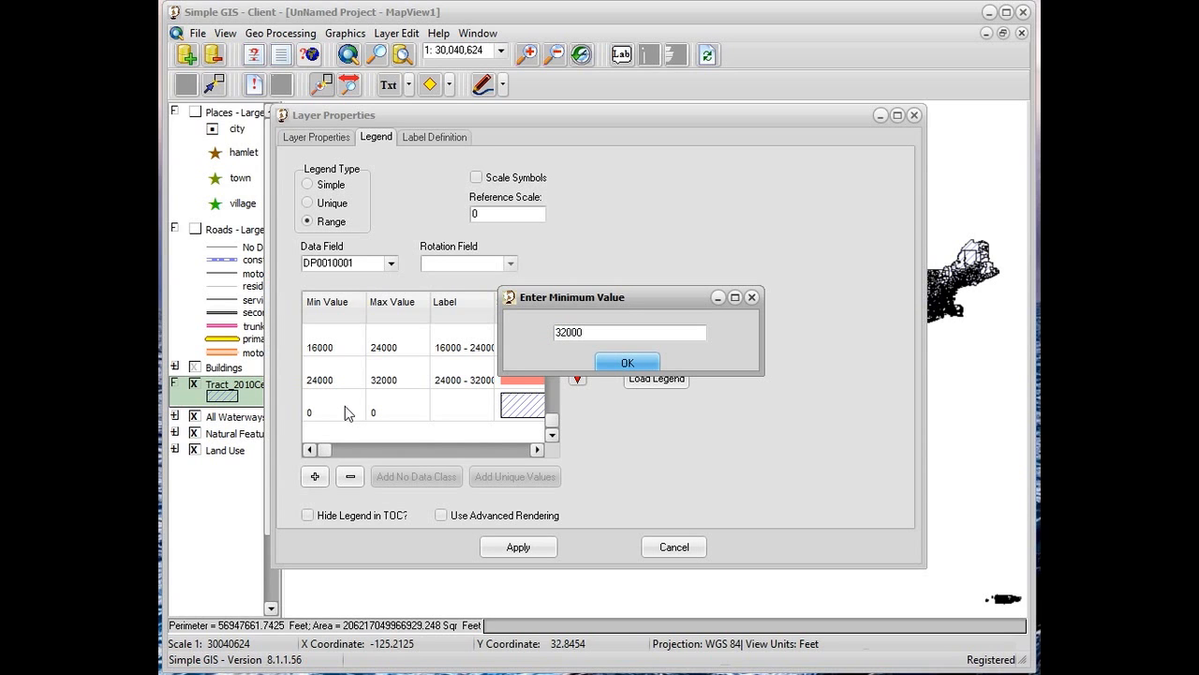
{"action": "left_click", "coordinate": [611, 363]}
{"action": "double_click", "coordinate": [374, 409]}
{"action": "type", "text": "40000"}
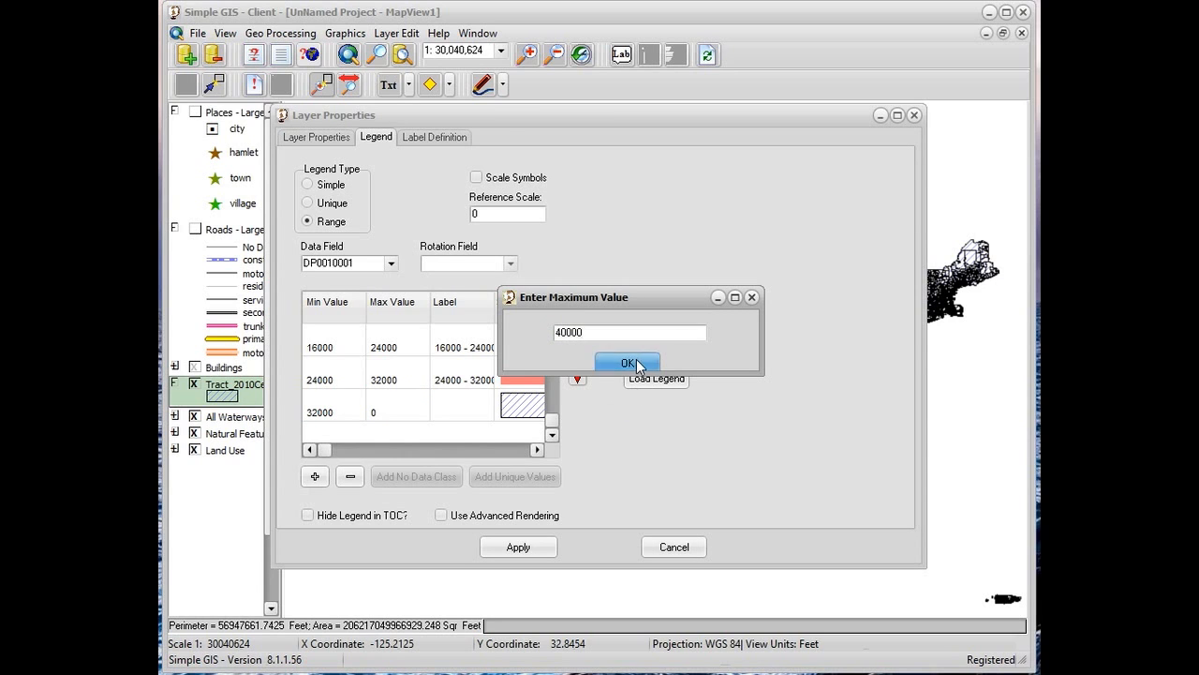
{"action": "left_click", "coordinate": [636, 364]}
Label the fifth range class "32000 - 40000 pop"
{"action": "double_click", "coordinate": [479, 408]}
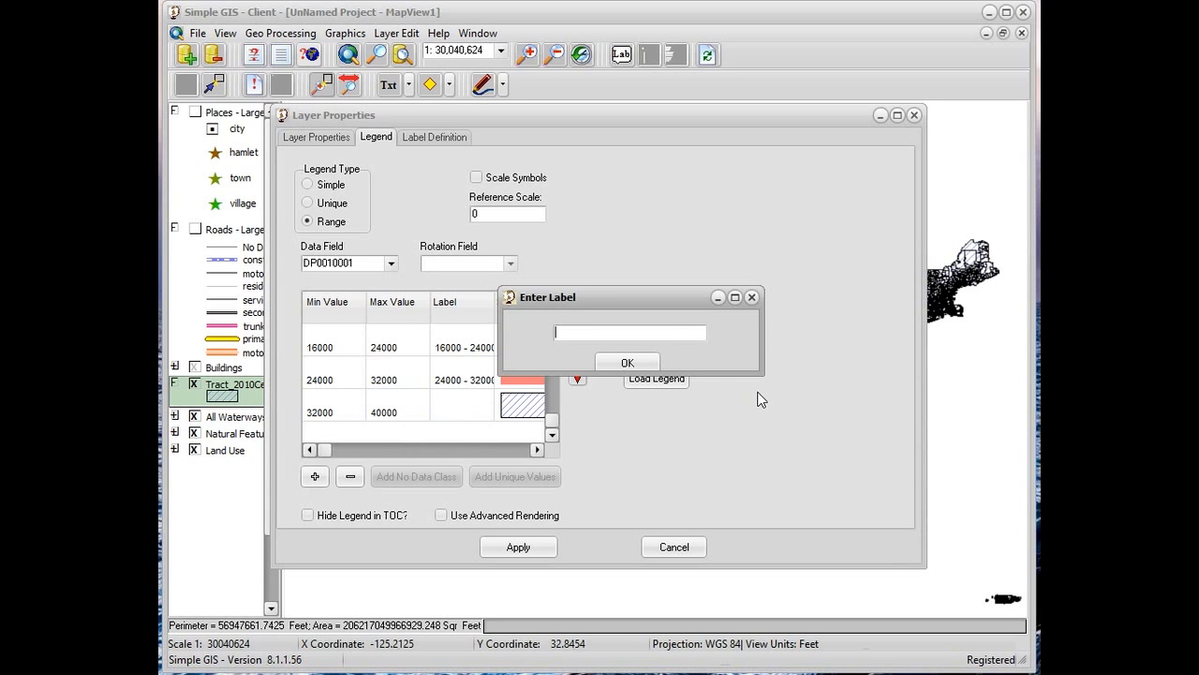
{"action": "type", "text": "32000 - 40000 pop"}
{"action": "left_click", "coordinate": [627, 363]}
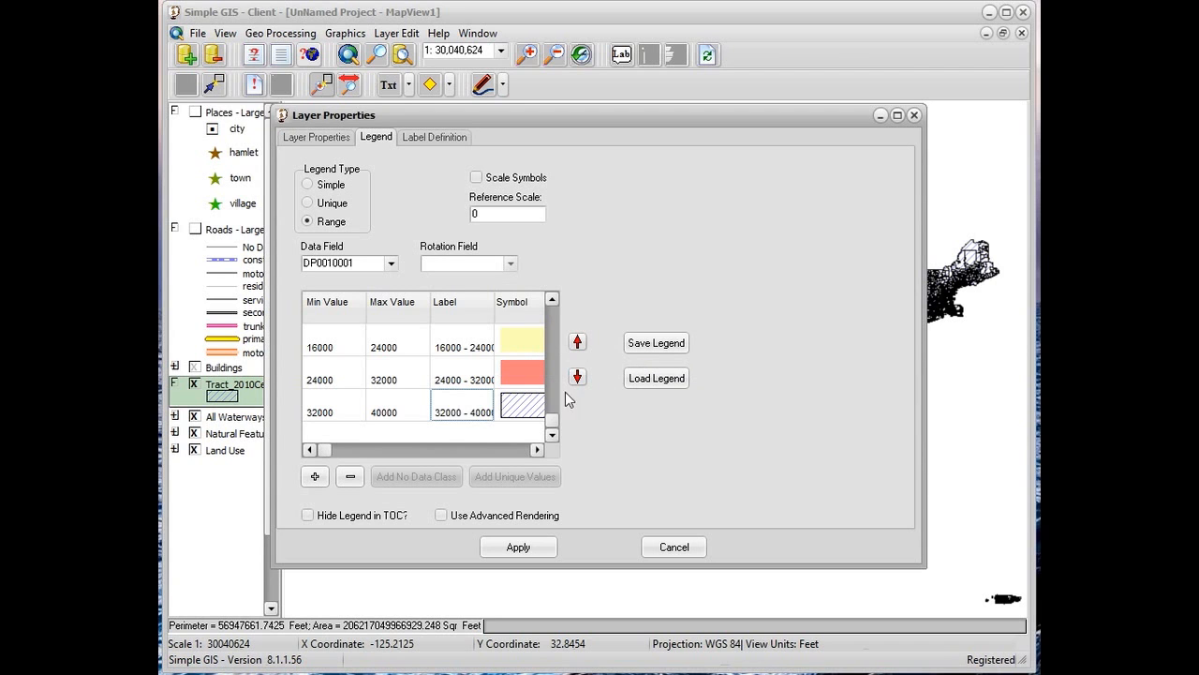
Give the fifth range class the solid pale yellow fill symbol recolored to the basic bright red, and apply the legend to the layer
{"action": "left_click", "coordinate": [523, 413]}
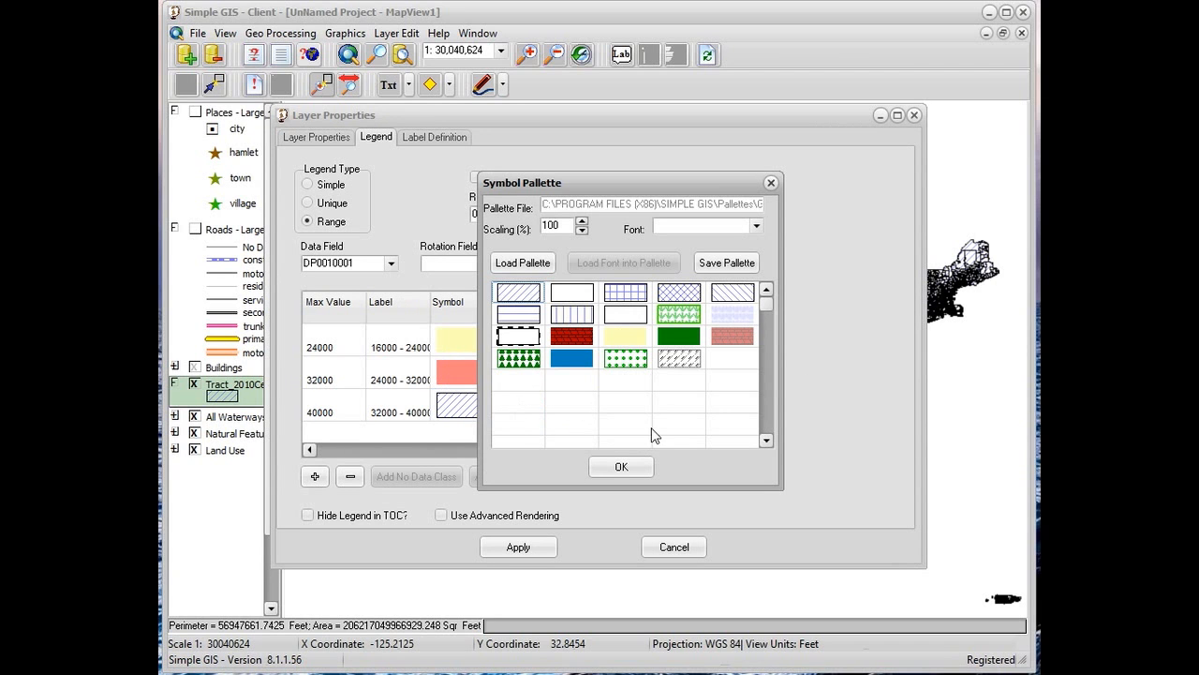
{"action": "double_click", "coordinate": [619, 343]}
{"action": "left_click", "coordinate": [703, 172]}
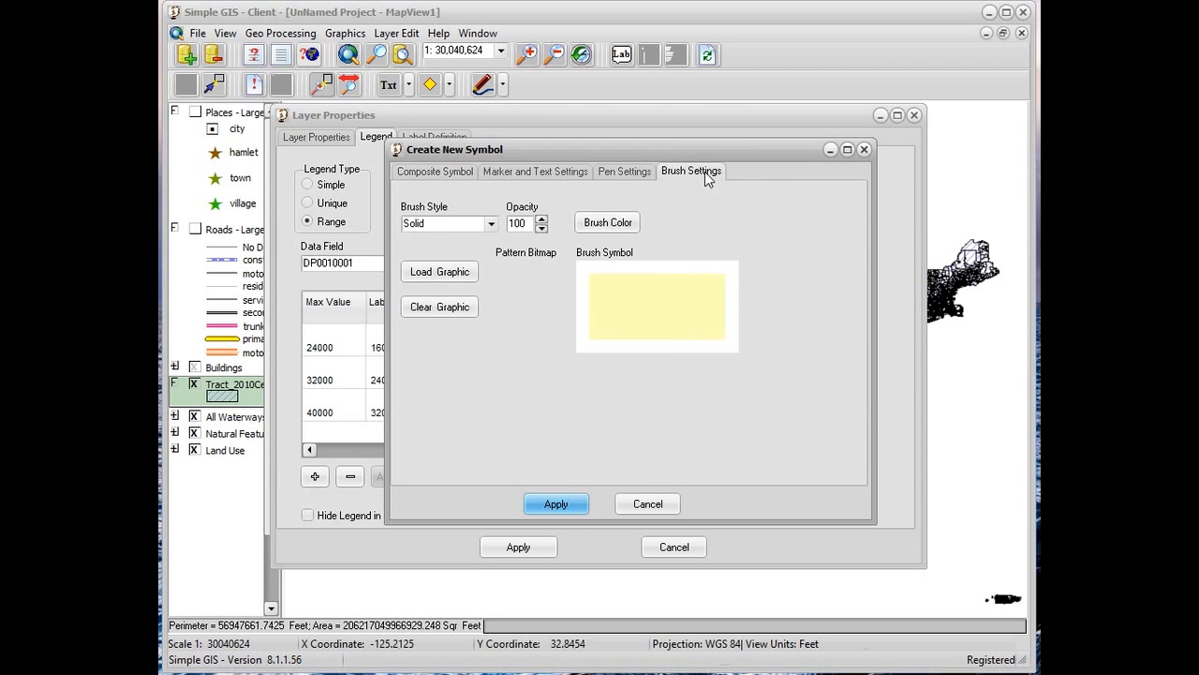
{"action": "left_click", "coordinate": [604, 223]}
{"action": "left_click", "coordinate": [553, 148]}
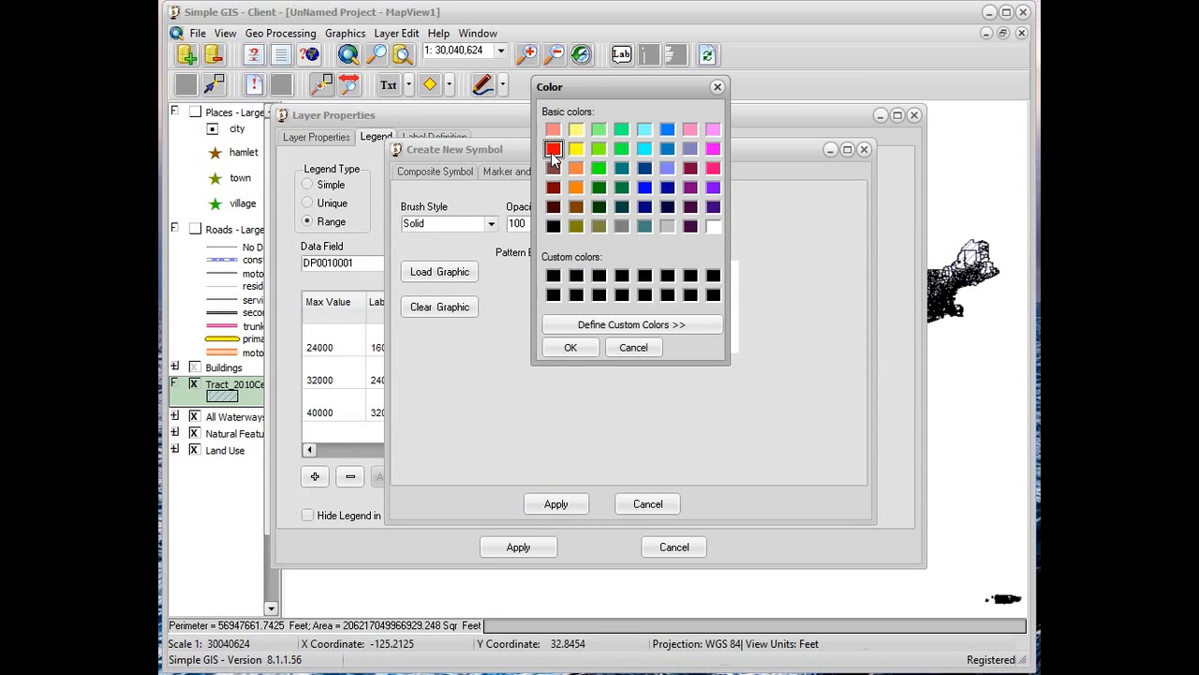
{"action": "left_click", "coordinate": [560, 346]}
{"action": "left_click", "coordinate": [556, 504]}
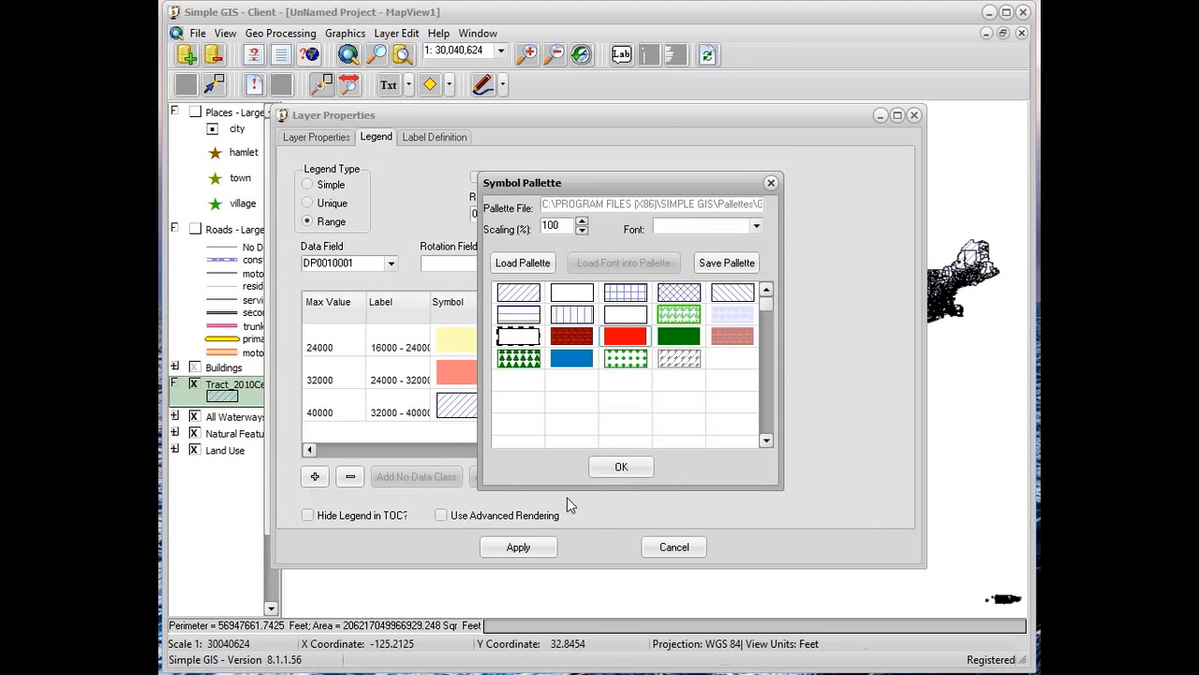
{"action": "left_click", "coordinate": [606, 465]}
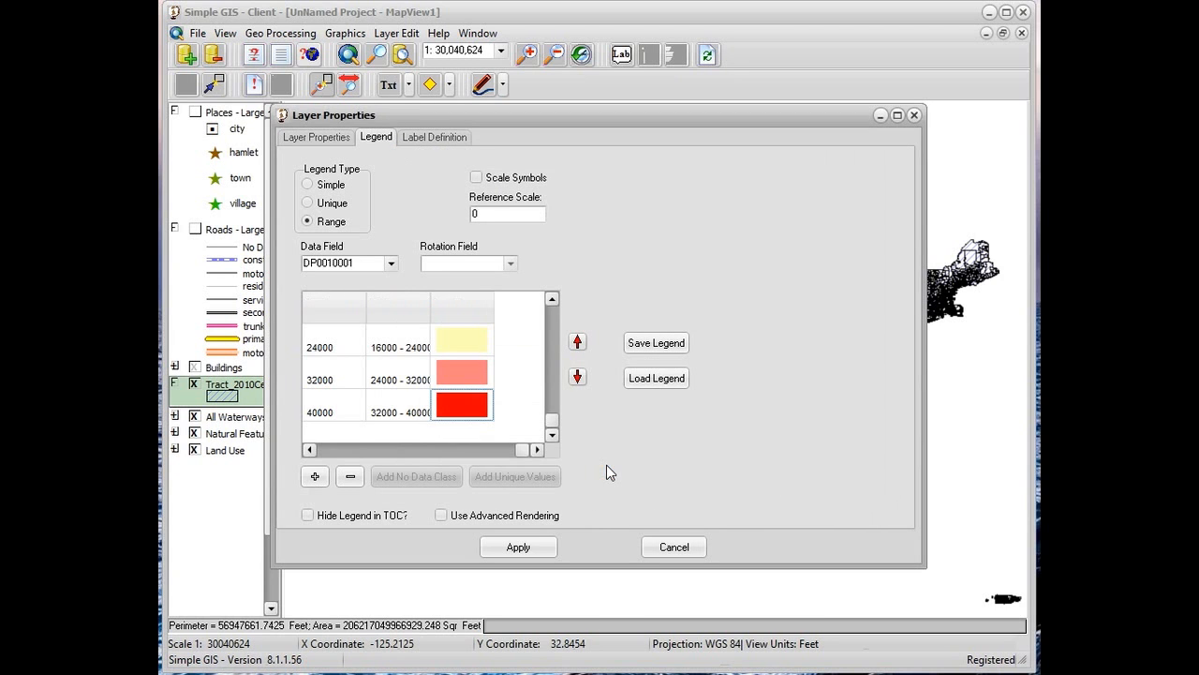
{"action": "left_click", "coordinate": [523, 548]}
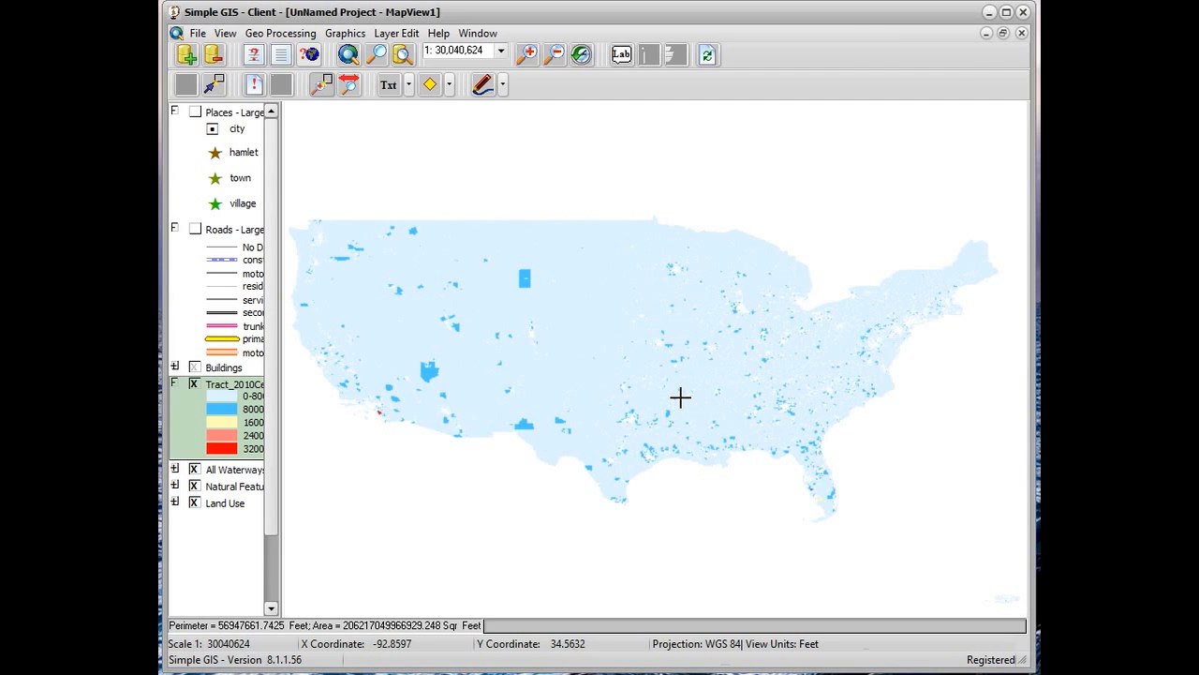
Zoom in on the cluster of tracts near the southeast Texas coast to examine the range colors
{"action": "left_click", "coordinate": [323, 85]}
{"action": "left_click_drag", "start_coordinate": [608, 398], "coordinate": [701, 476]}
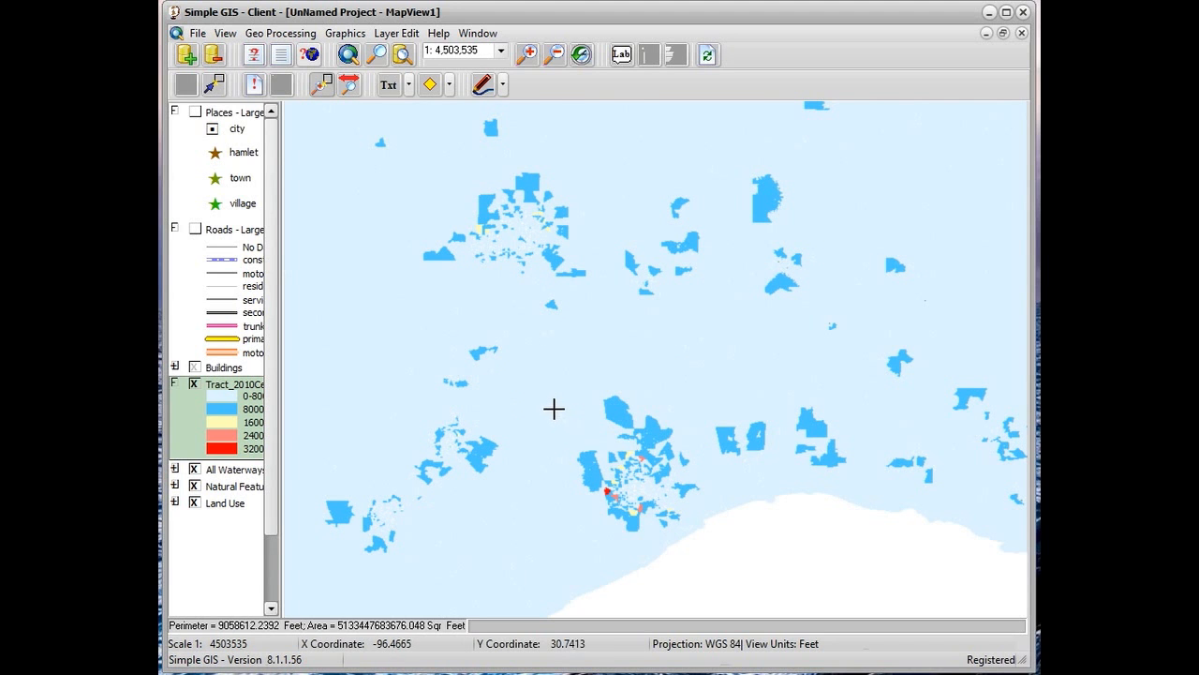
{"action": "left_click_drag", "start_coordinate": [553, 407], "coordinate": [693, 533]}
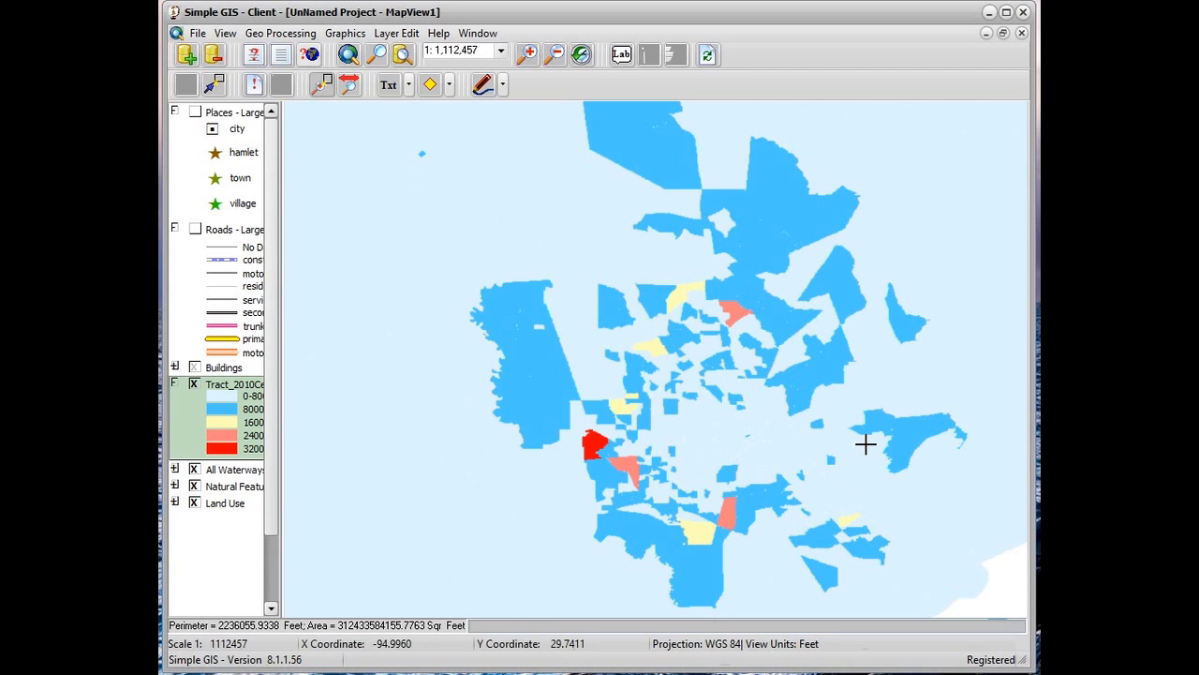